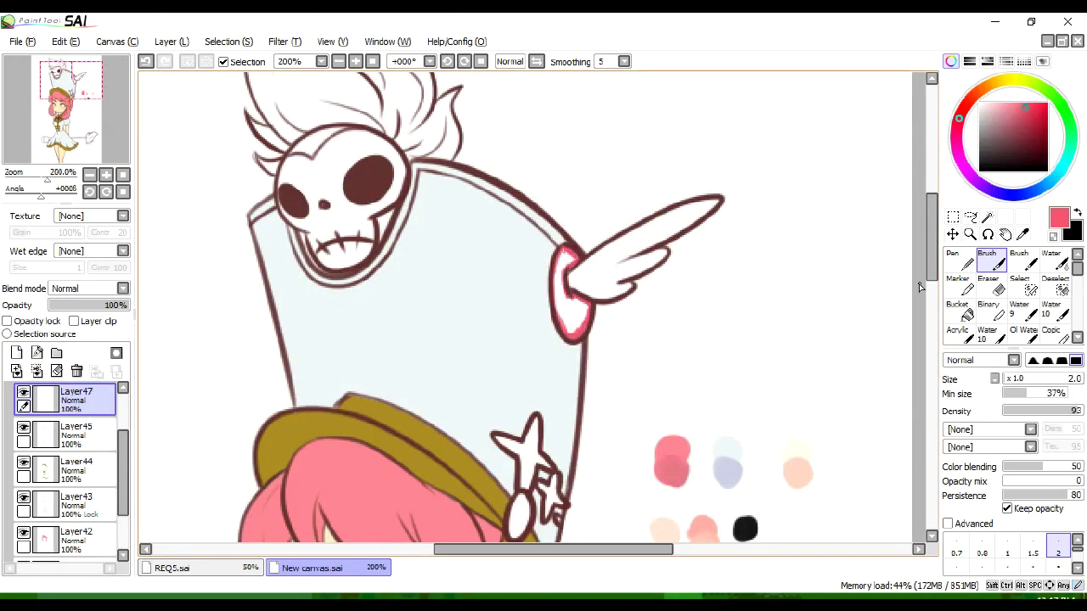
Change the paint colour to orange-red and fill the oval at the wing's base and the skull's top patch
key("ctrl+u")
key("Return")
mouse_move(328, 167)
left_mouse_down()
mouse_move(394, 257)
mouse_move(378, 234)
left_mouse_up()
key("g")
key("e")
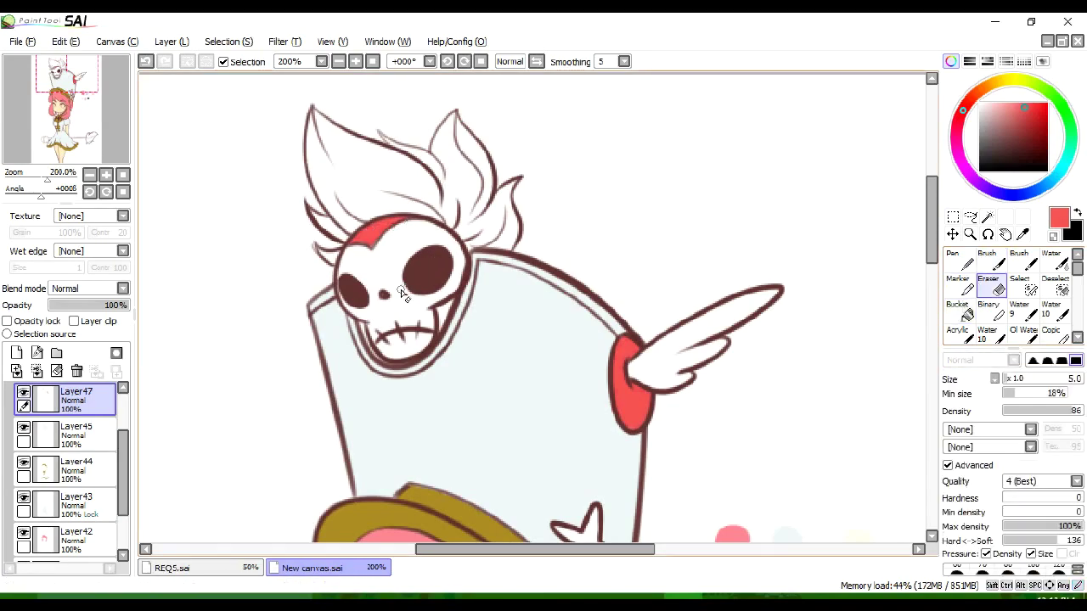
Fill the small oval brooch below the stars on the hat brim with red
key("b")
scroll(550, 272, "down", 5)
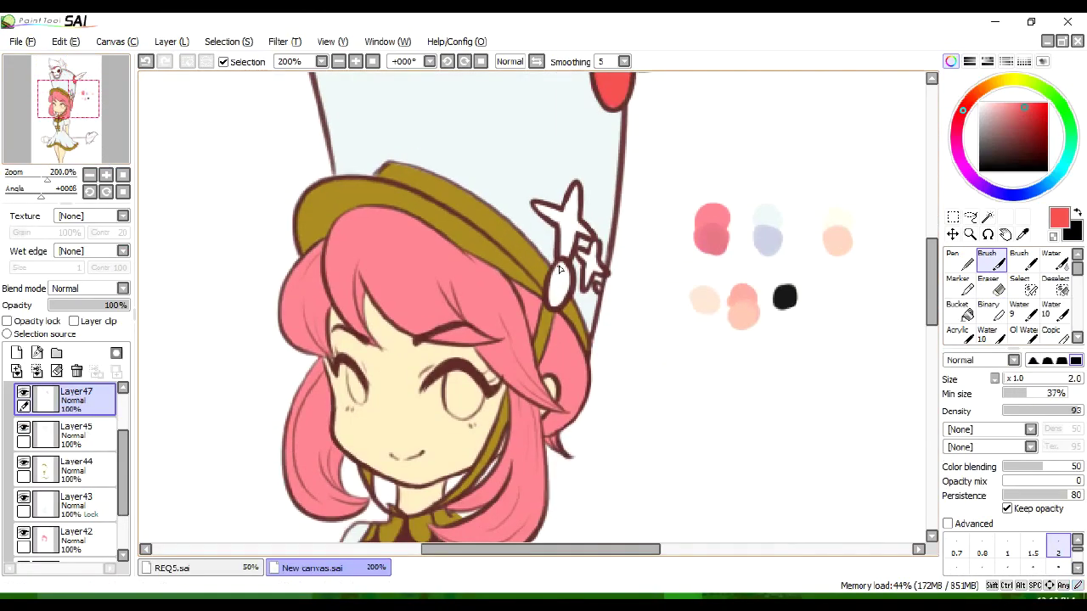
key("g")
left_click(561, 289)
key("b")
Outline and fill the thick end of the staff beside the skirt with muted pink
mouse_move(88, 144)
left_mouse_down()
mouse_move(89, 155)
mouse_move(96, 146)
mouse_move(78, 146)
left_mouse_up()
left_click_drag(364, 268, 334, 280)
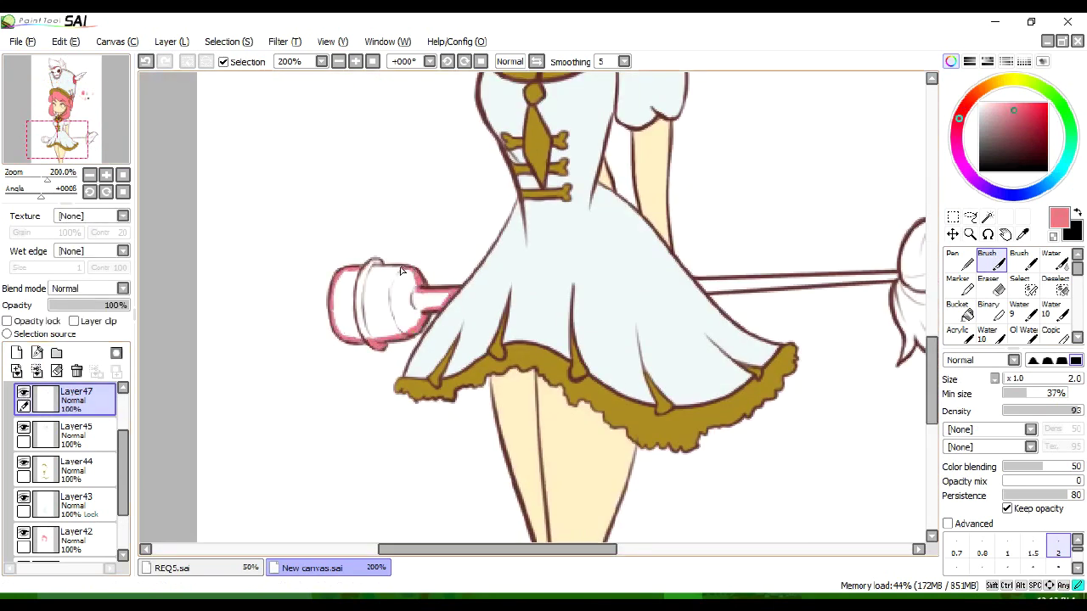
key("g")
left_click(373, 305)
key("b")
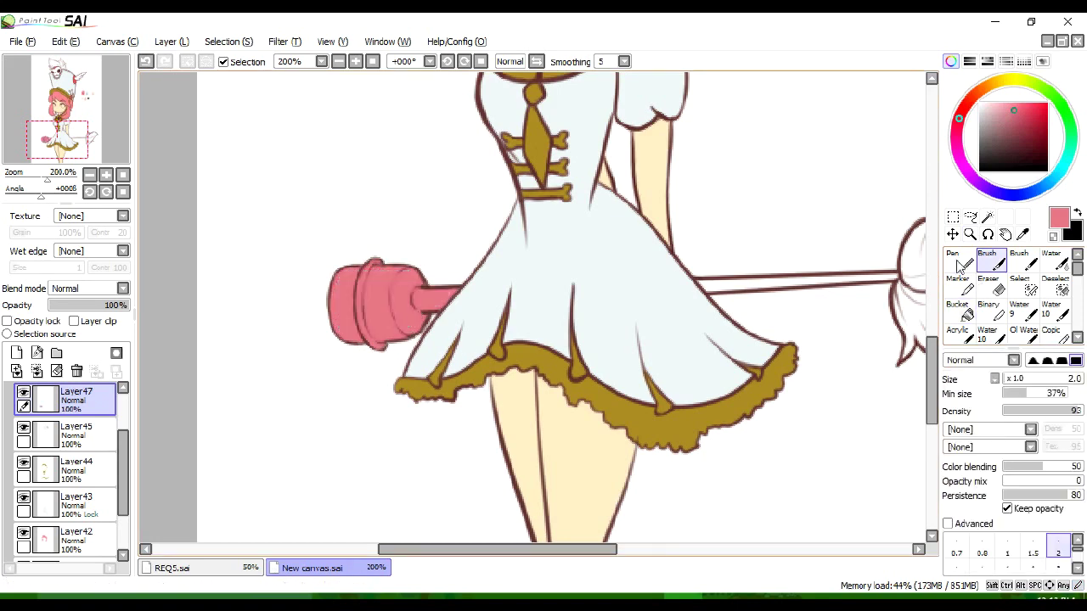
Colour the thin staff shaft between the skirt and the tuft in the same muted pink
left_click_drag(382, 306, 238, 306)
left_click_drag(544, 340, 488, 387)
key("g")
left_click(484, 386)
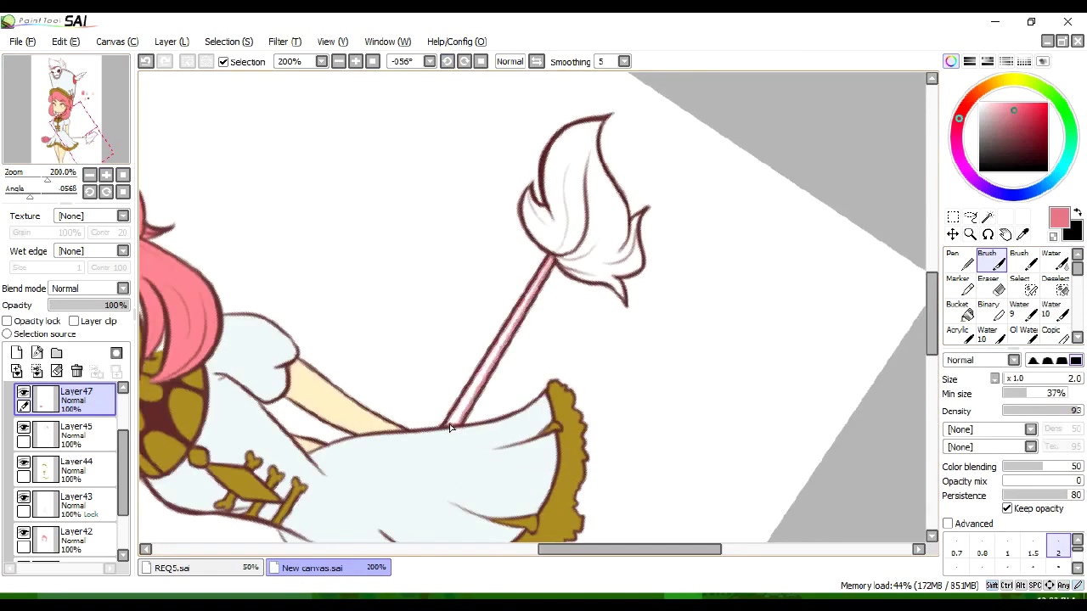
key("b")
Lock the opacity of Layer44 and repaint the golden hat brim, collar, bodice ornaments and skirt trim in cream
left_click(372, 61)
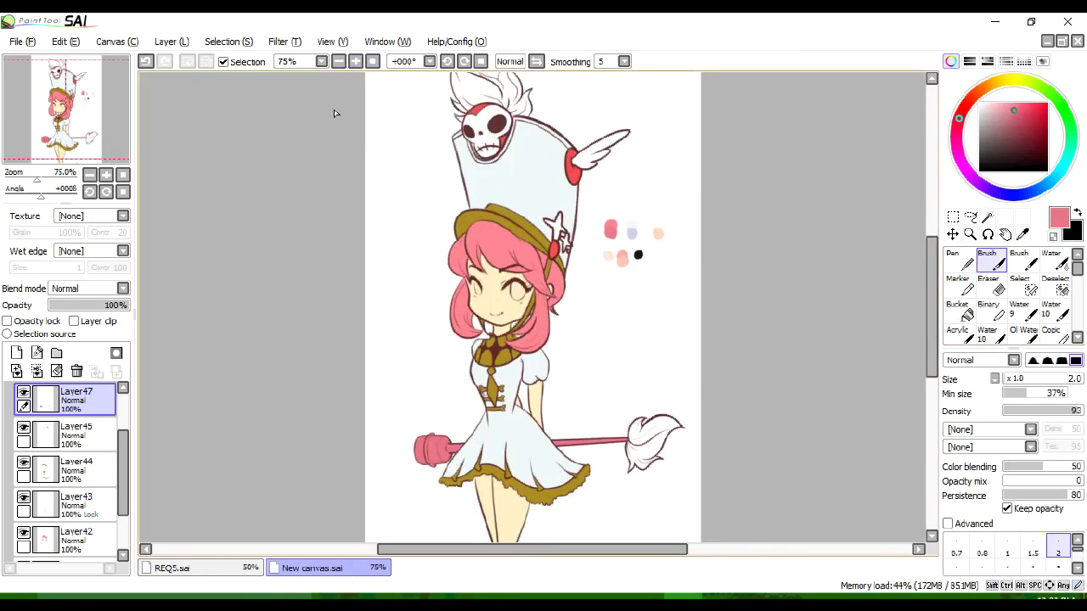
left_click(89, 480)
left_click(7, 321)
left_click(1001, 81)
left_click(984, 103)
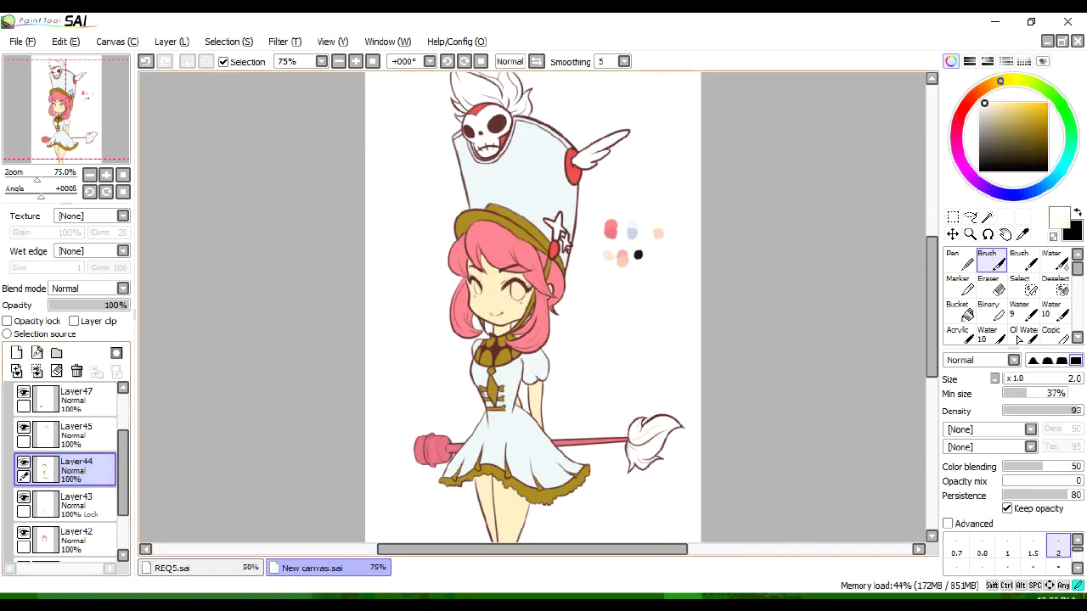
left_click(959, 259)
left_click_drag(442, 480, 455, 345)
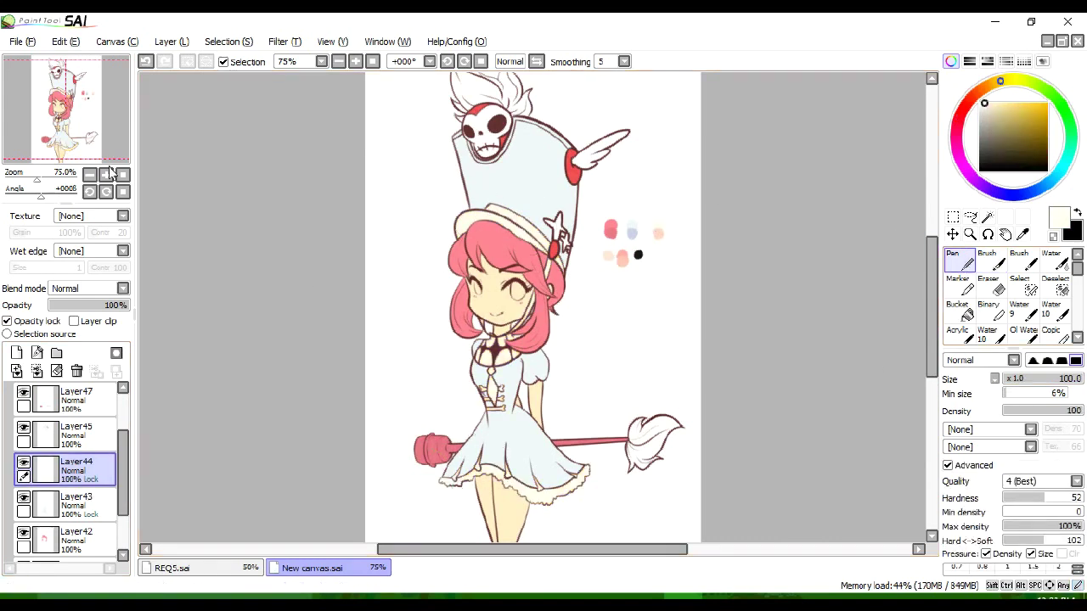
Add a layer and fill the hat's plume and the staff's tuft with pale peach
left_click(16, 352)
left_click(106, 174)
left_click(987, 259)
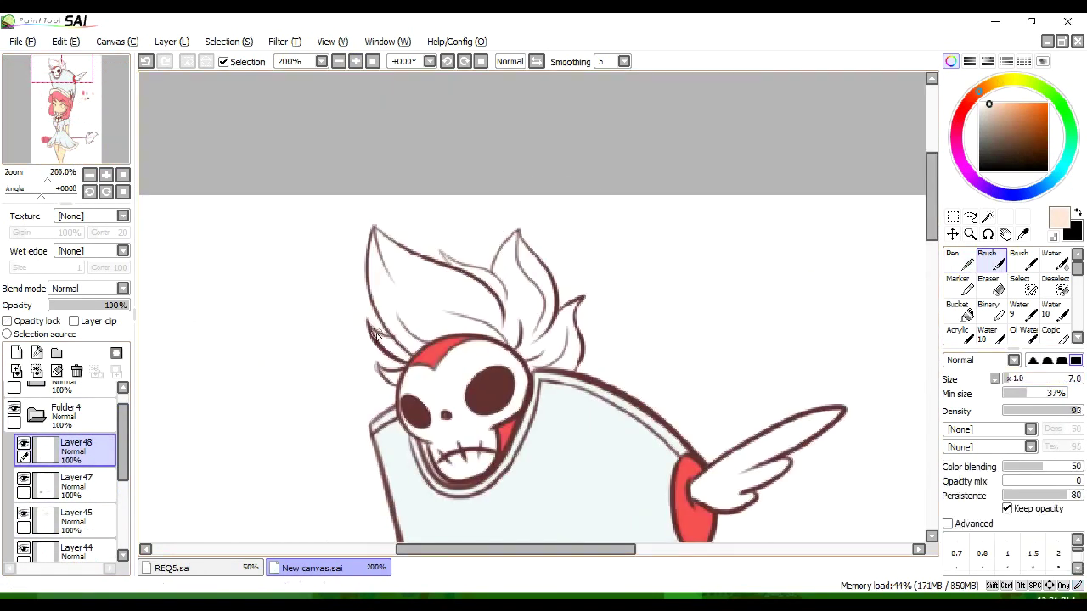
scroll(129, 455, "down", 3)
left_click(960, 310)
left_click(475, 382)
key("ctrl+z")
left_click(948, 477)
left_click(459, 281)
Show the teal background layer and touch up the peach fill along the plume's edges and small tips
mouse_move(509, 467)
left_mouse_down()
mouse_move(509, 127)
mouse_move(191, 97)
mouse_move(266, 224)
left_mouse_up()
scroll(399, 243, "up", 3)
key("e")
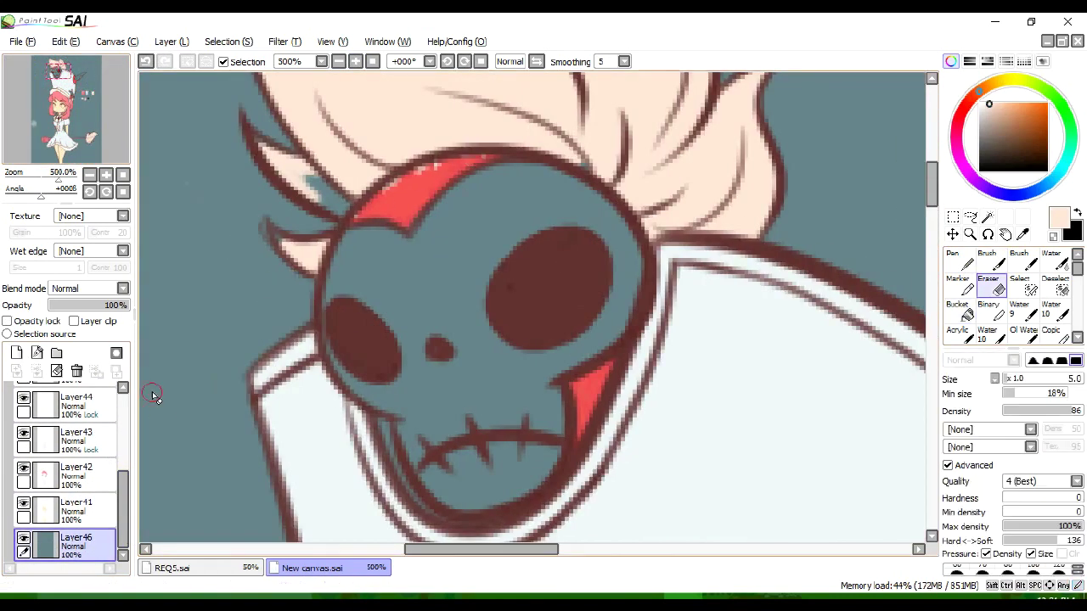
key("b")
left_click_drag(376, 204, 521, 466)
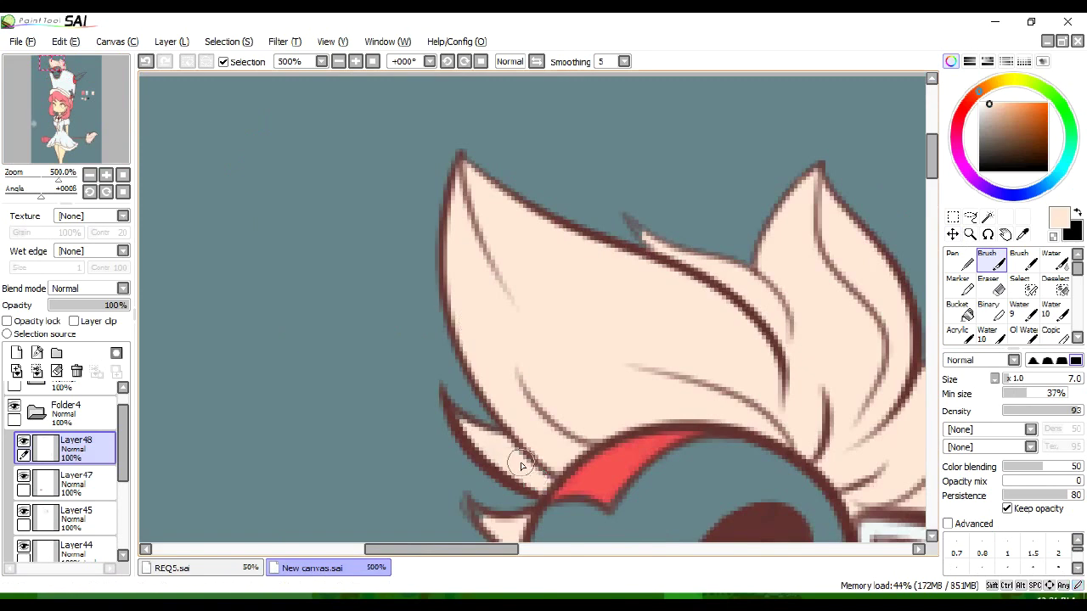
left_click_drag(921, 336, 709, 191)
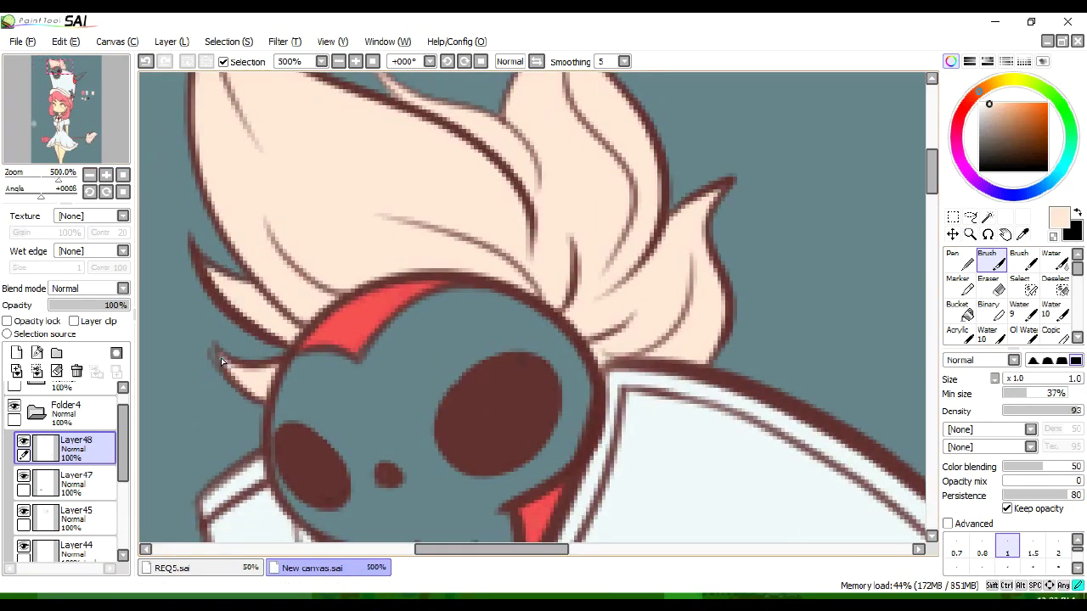
left_click_drag(204, 267, 474, 550)
Outline and fill the hat's wing with pale peach
left_click_drag(521, 297, 665, 313)
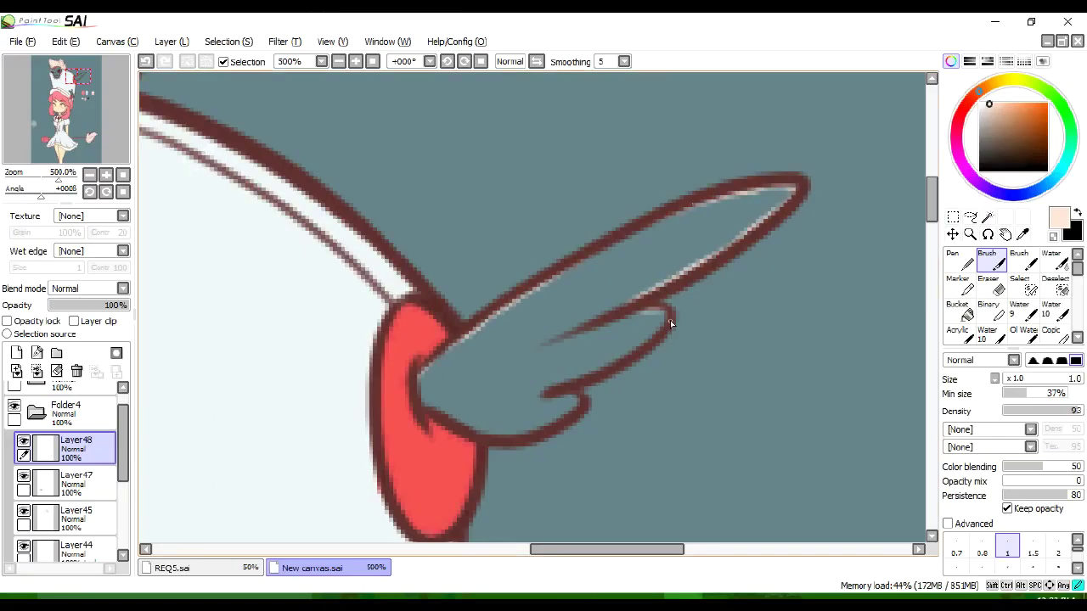
key("ctrl+minus")
key("ctrl+minus")
key("ctrl+minus")
Unlock the opacity of Layer43 and paint the gap beside the collar under the hair pale blue
scroll(599, 207, "down", 3)
left_click(51, 481)
scroll(67, 476, "down", 1)
left_click(77, 508)
scroll(102, 110, "up", 3)
left_click_drag(102, 110, 103, 108)
left_click(77, 437)
left_click(986, 259)
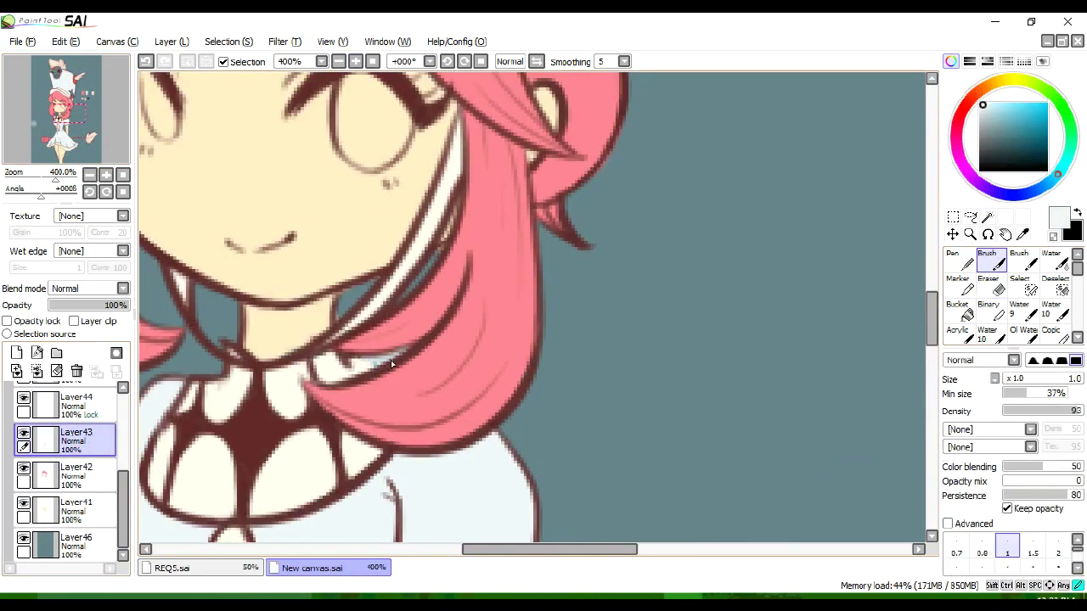
left_click(414, 349, "alt")
scroll(107, 419, "down", 10)
left_click(24, 508)
scroll(68, 475, "down", 1)
left_click(77, 429)
scroll(348, 326, "down", 5)
scroll(68, 467, "up", 10)
left_click(77, 442)
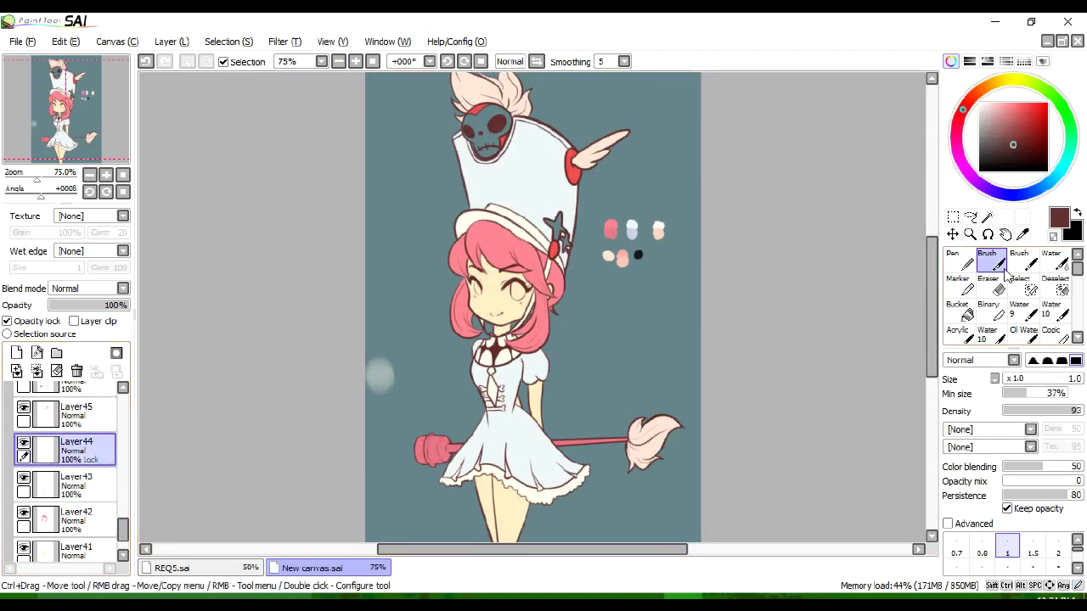
Check the character reference in the browser and paint the hat's two star ornaments cream on a new layer
key("e")
key("alt+Tab")
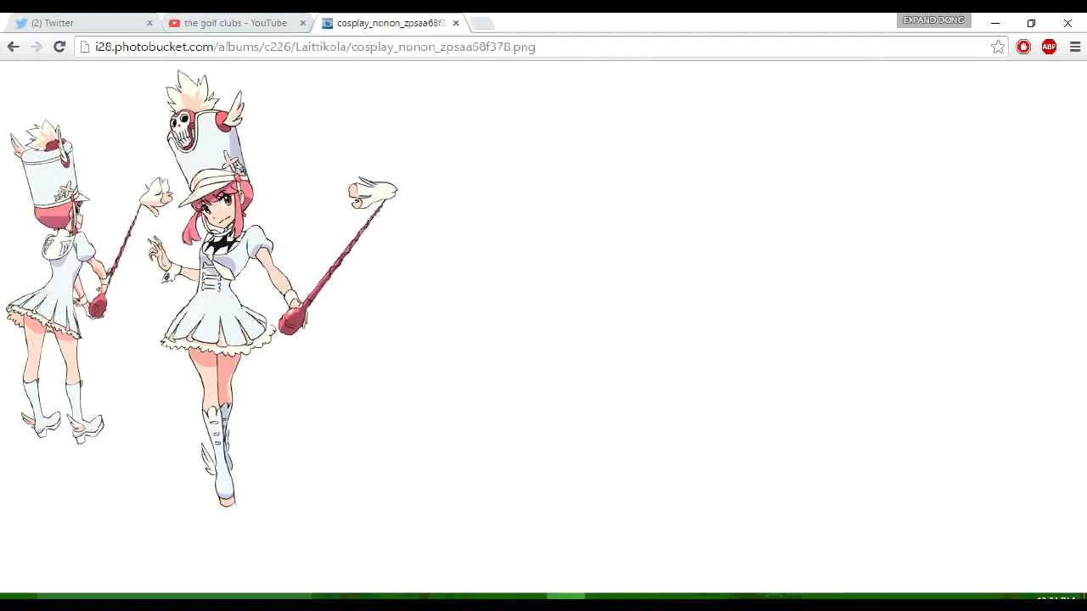
key("alt+Tab")
scroll(449, 182, "up", 5)
scroll(449, 255, "up", 3)
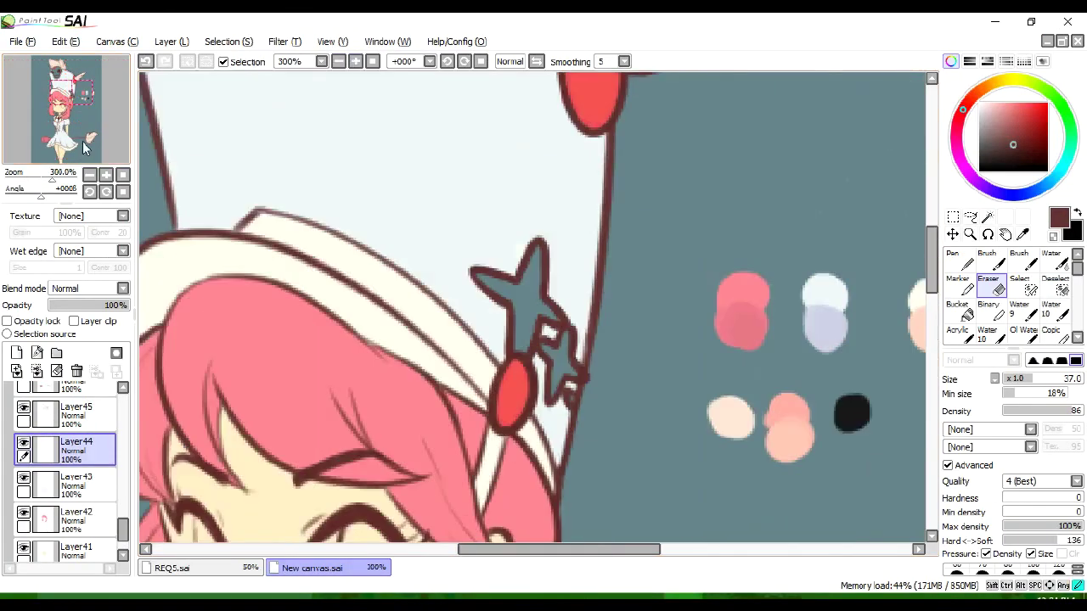
key("b")
left_click(16, 352)
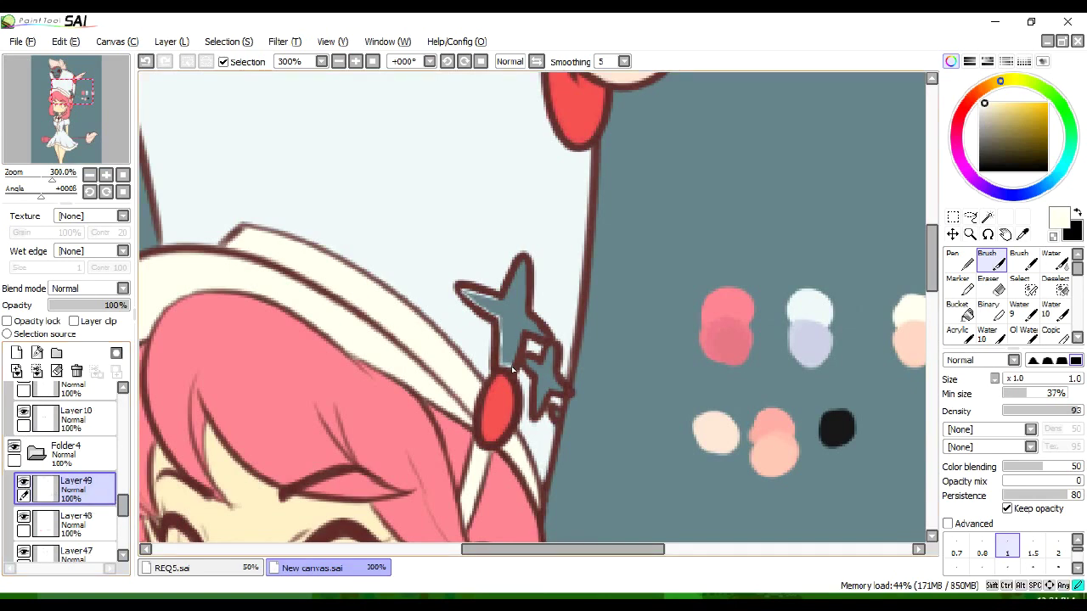
left_click_drag(527, 361, 574, 349)
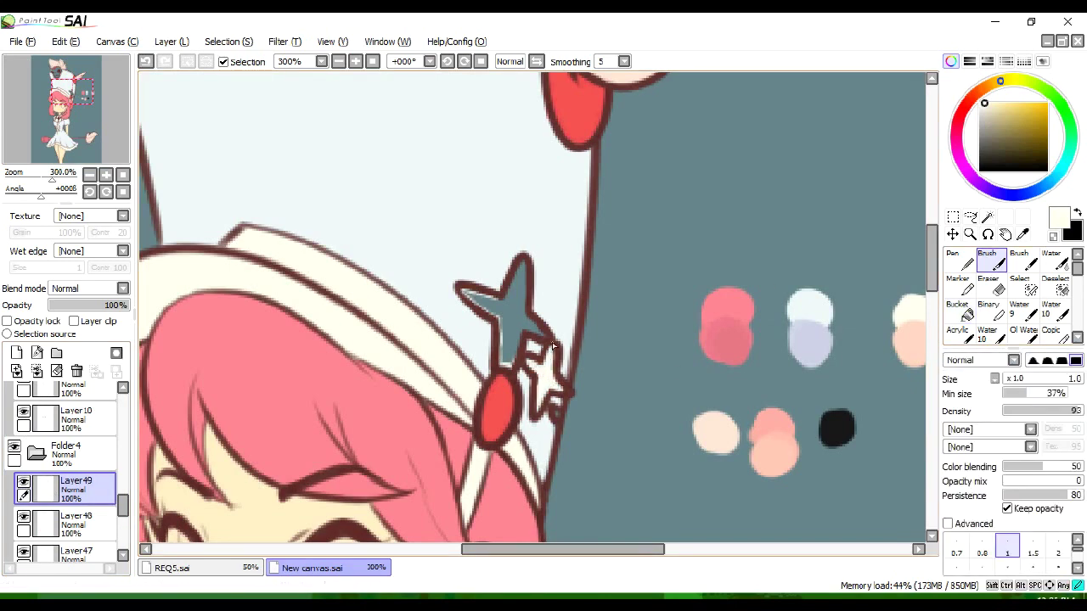
left_click_drag(525, 272, 530, 327)
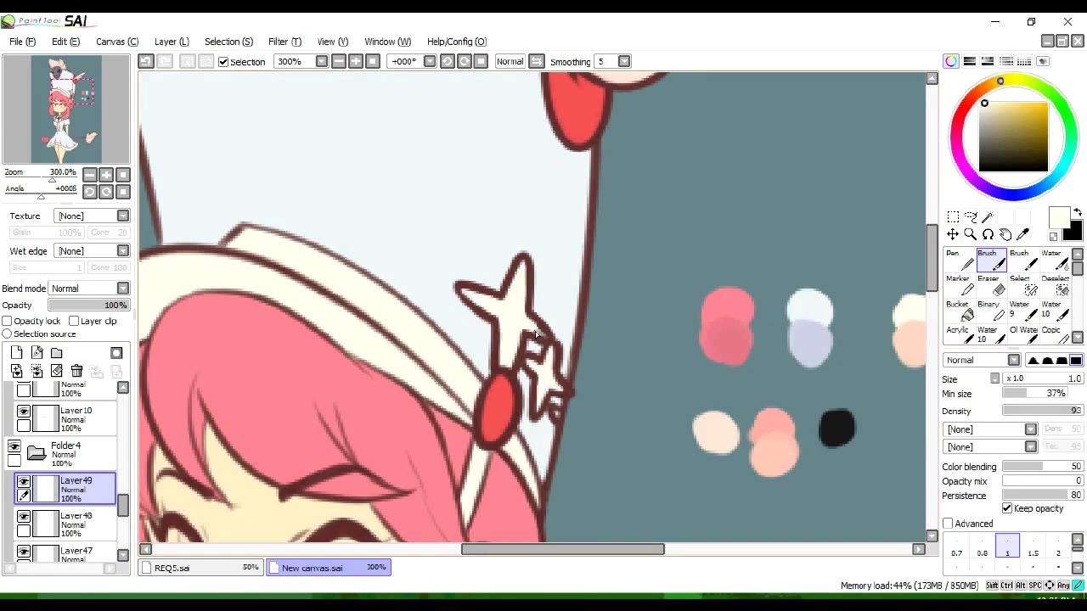
Paint the hat's skull ornament cream
left_click(44, 113)
mouse_move(391, 280)
left_mouse_down()
mouse_move(441, 340)
mouse_move(340, 339)
mouse_move(358, 307)
left_mouse_up()
left_click(272, 323, "alt")
left_click_drag(213, 282, 199, 269)
left_click(218, 390, "ctrl")
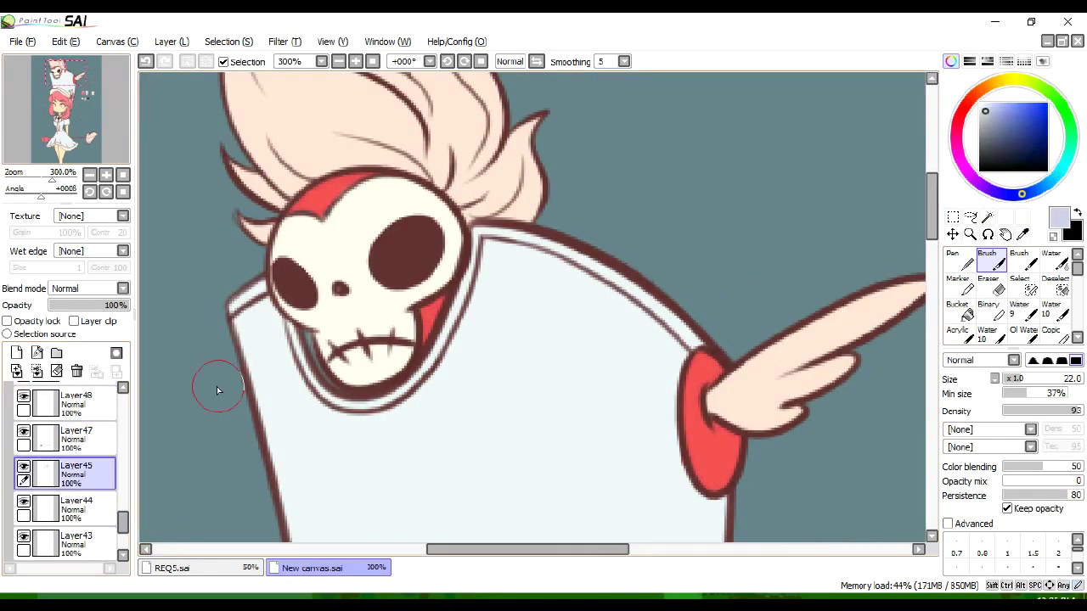
Add a layer above the other flat colours and paint the whites of both eyes
left_click(287, 337, "alt")
scroll(344, 89, "down", 4)
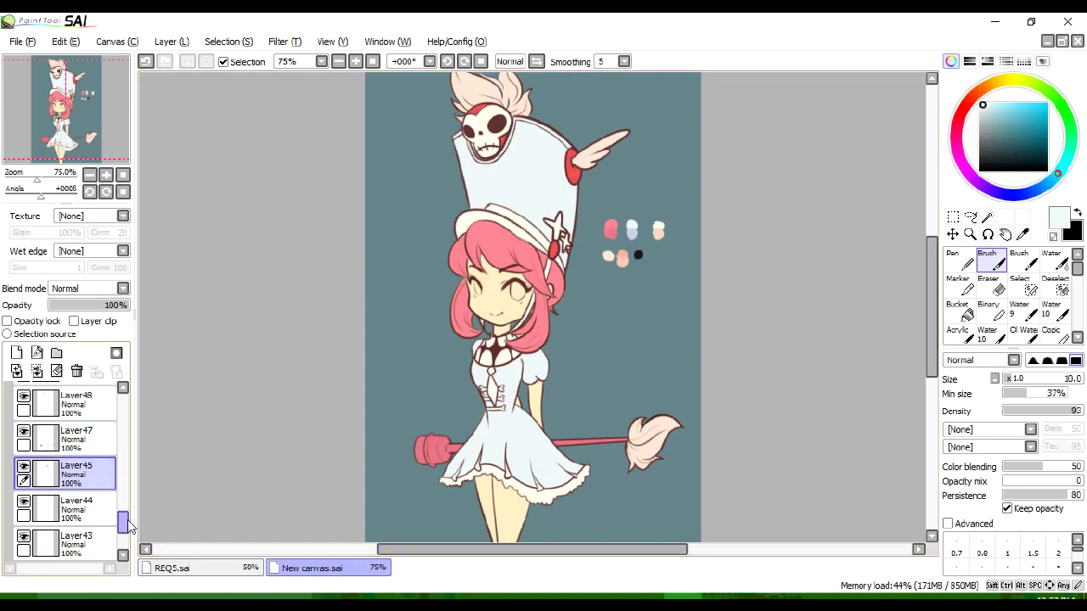
scroll(68, 476, "up", 2)
left_click(76, 465)
scroll(535, 303, "up", 4)
left_click_drag(464, 277, 452, 263)
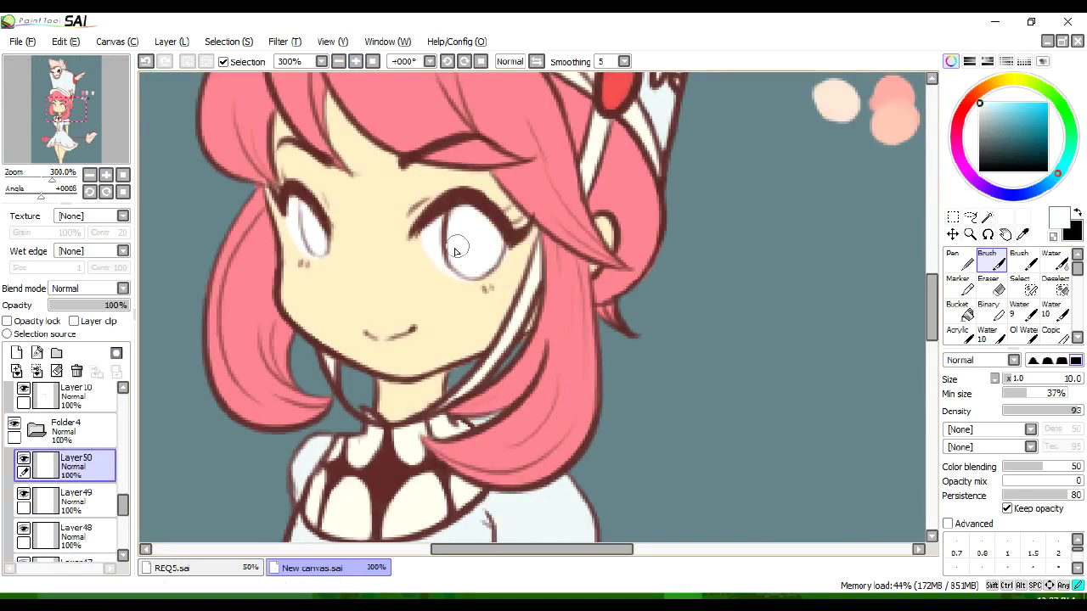
Paint both irises magenta pink
left_click(963, 112)
left_click(1011, 113)
left_click_drag(305, 208, 323, 251)
Delete the teal background layer and lock the opacity of the skin layer, Layer41
scroll(351, 223, "down", 4)
scroll(68, 476, "down", 3)
left_click(95, 513)
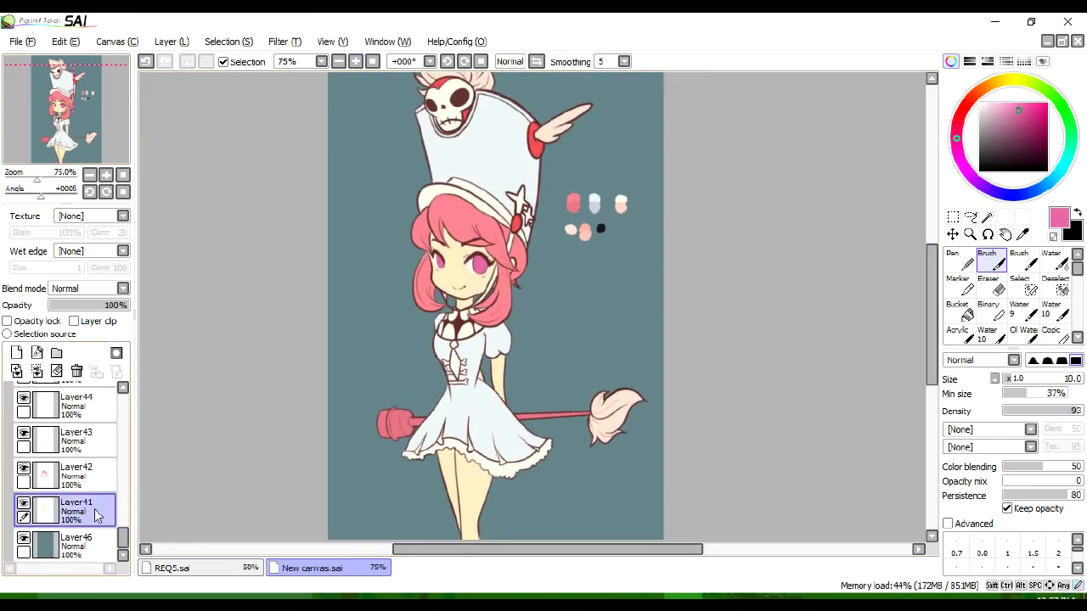
left_click(7, 321)
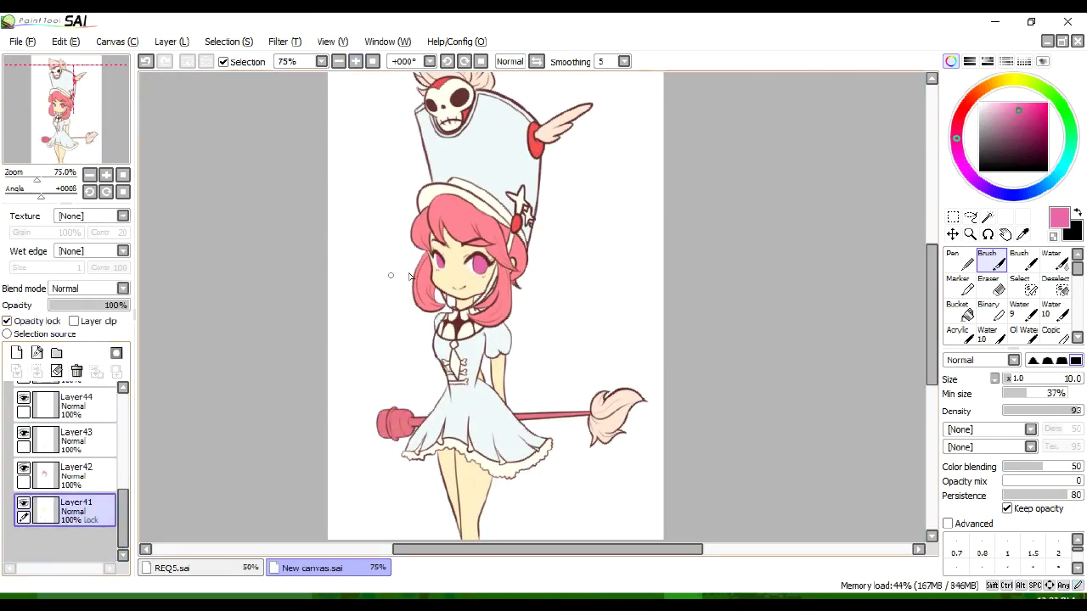
Shade the forehead and upper thighs with salmon peach, blending the thigh shading with the Blur brush
scroll(531, 302, "up", 3)
left_click(340, 230, "alt")
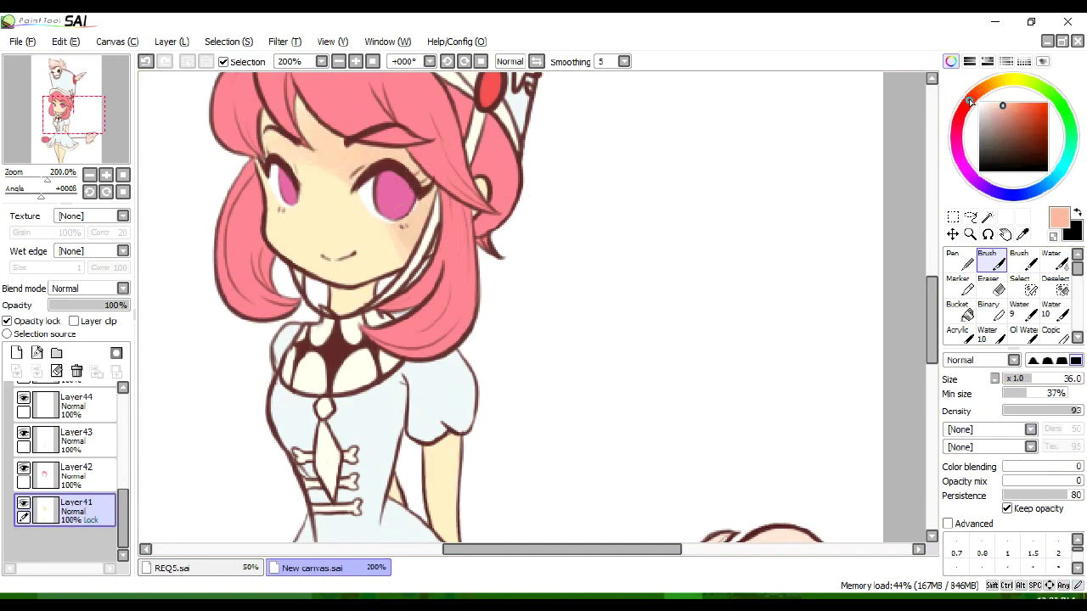
scroll(530, 305, "down", 5)
left_click_drag(390, 332, 496, 382)
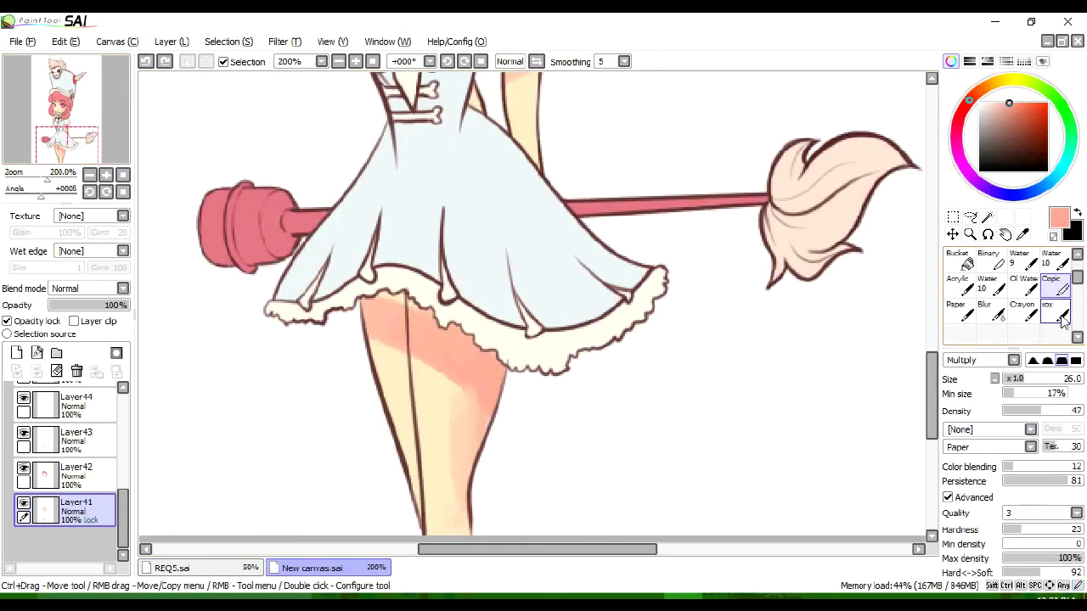
left_click(992, 312)
left_click_drag(412, 359, 486, 532)
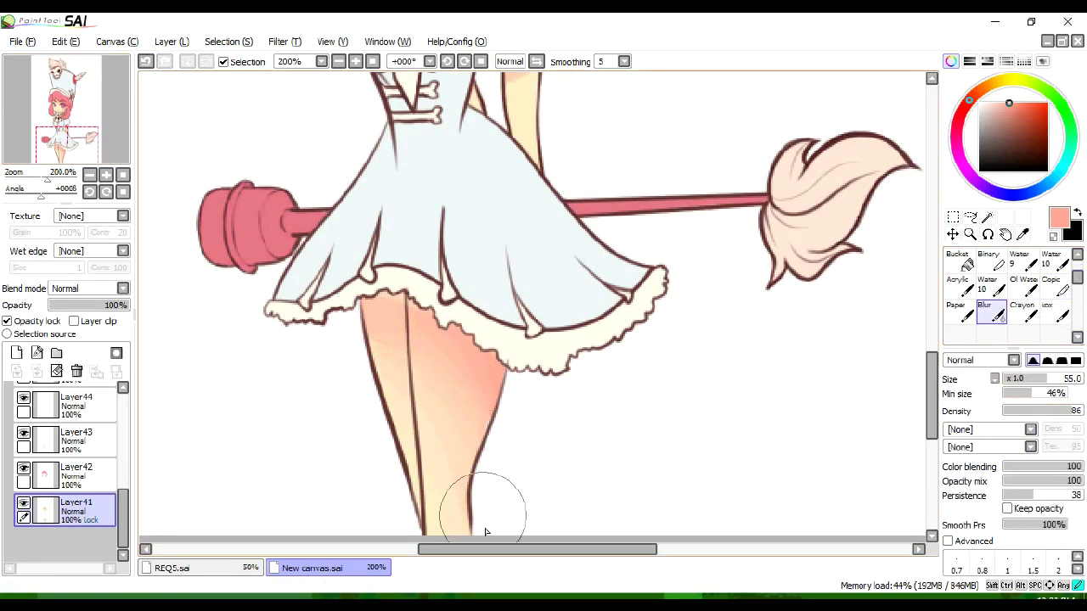
Extend the thigh shading with sampled skin tones and blend it further down the legs
left_click(489, 423, "alt")
key("b")
left_click(486, 369, "alt")
key("v")
left_click(145, 63)
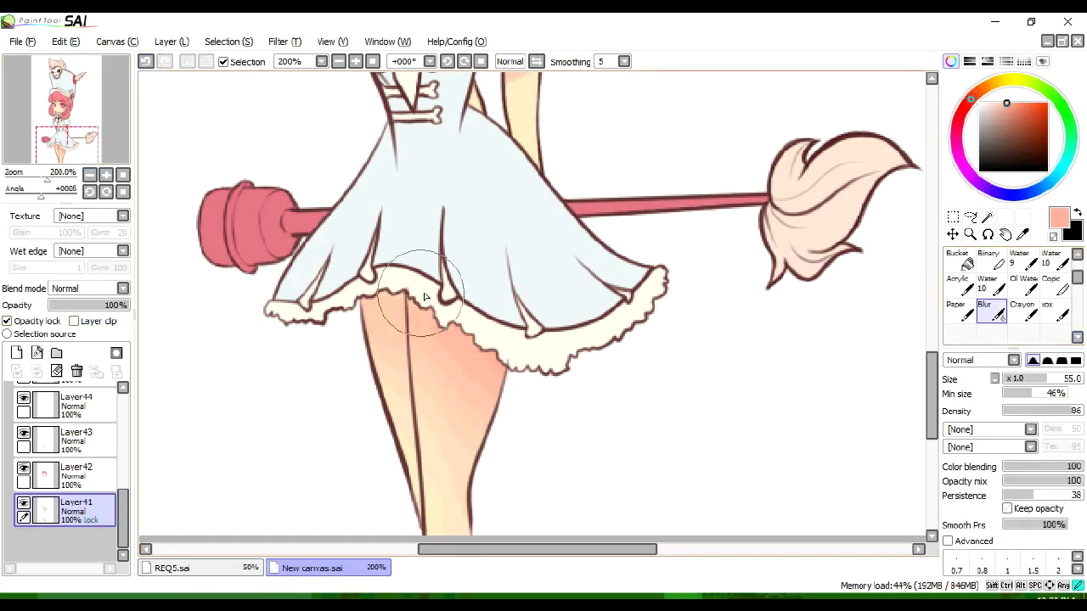
Add a layer above the skin and paint darker shadows under the fringe and on the neck
scroll(439, 237, "up", 10)
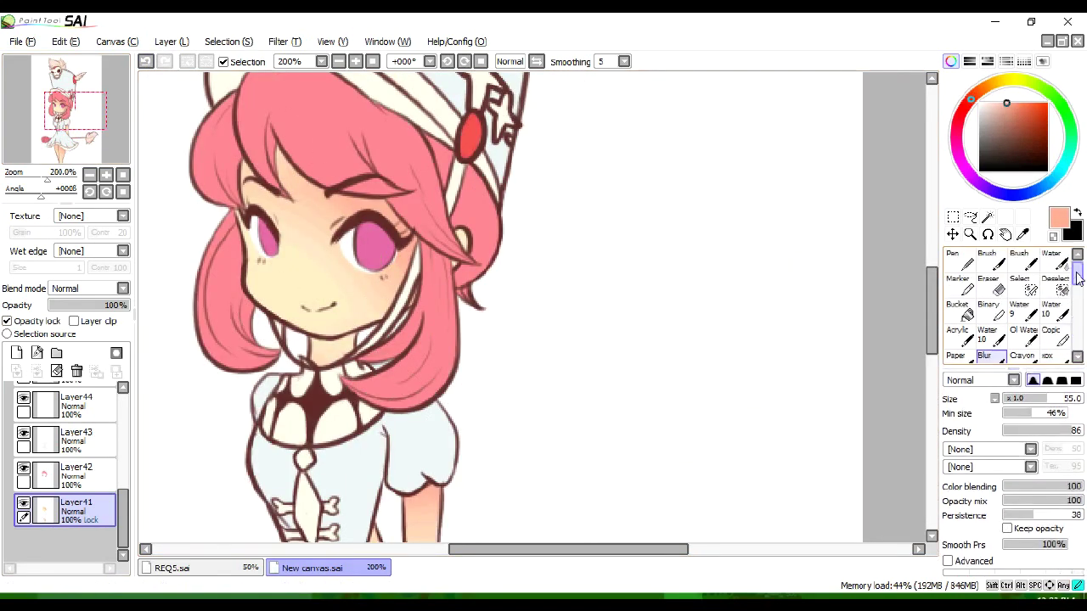
left_click(16, 352)
left_click(73, 321)
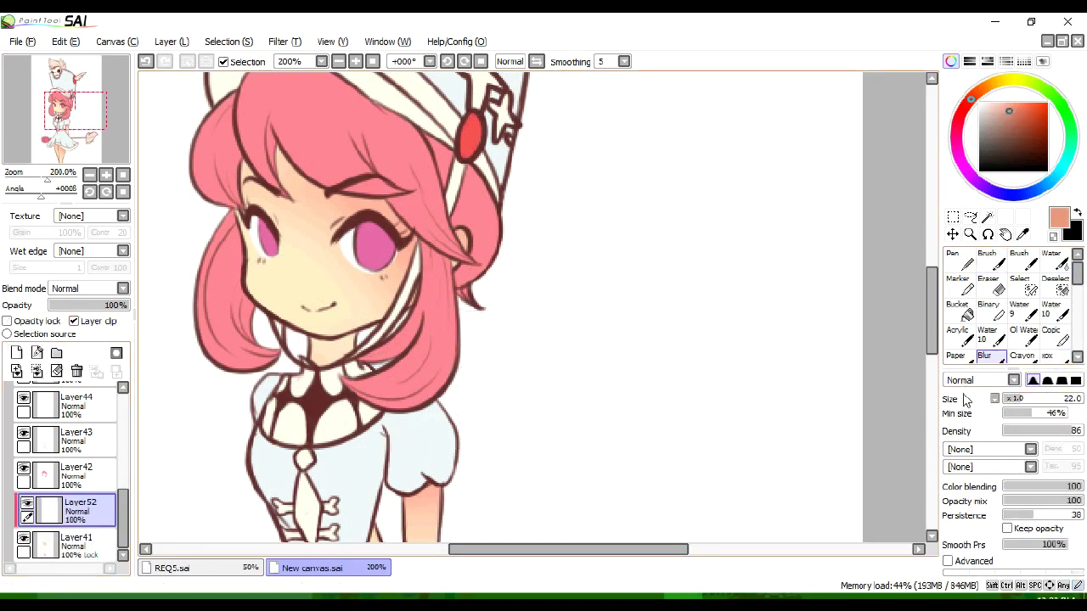
key("ctrl+z")
key("b")
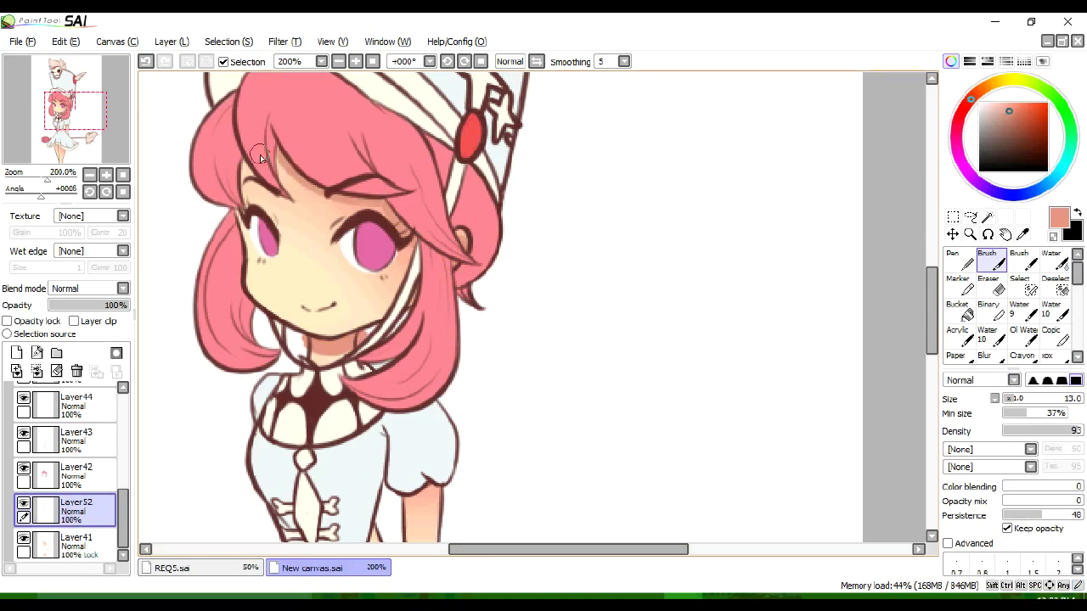
Paint shadows on the arm and thighs, and set the shadow layer to Multiply at 61% opacity, clipped to the skin
scroll(241, 208, "down", 5)
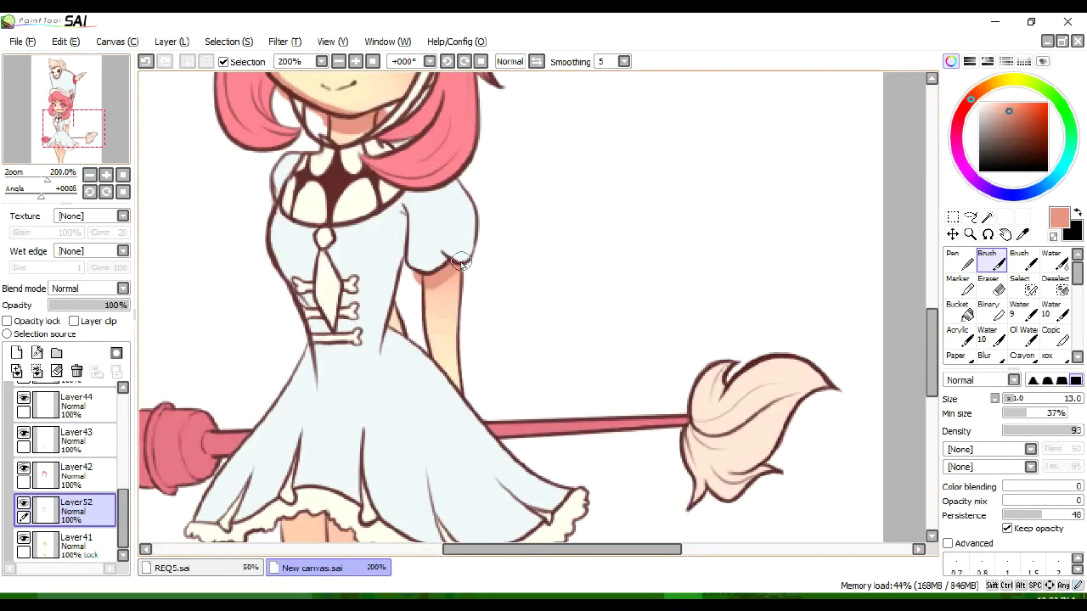
left_click_drag(416, 276, 432, 491)
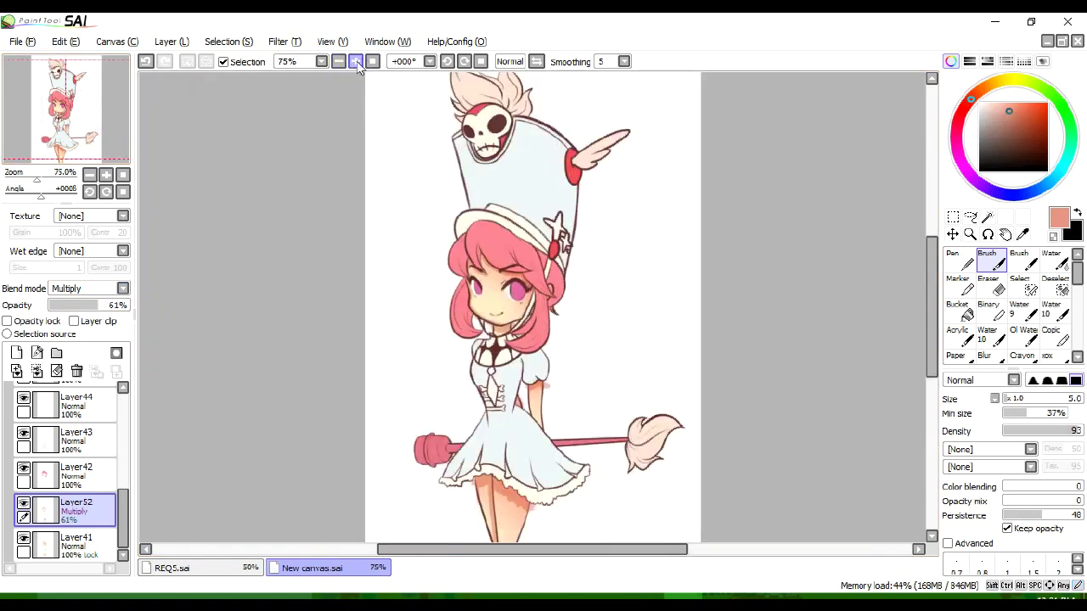
left_click(74, 321)
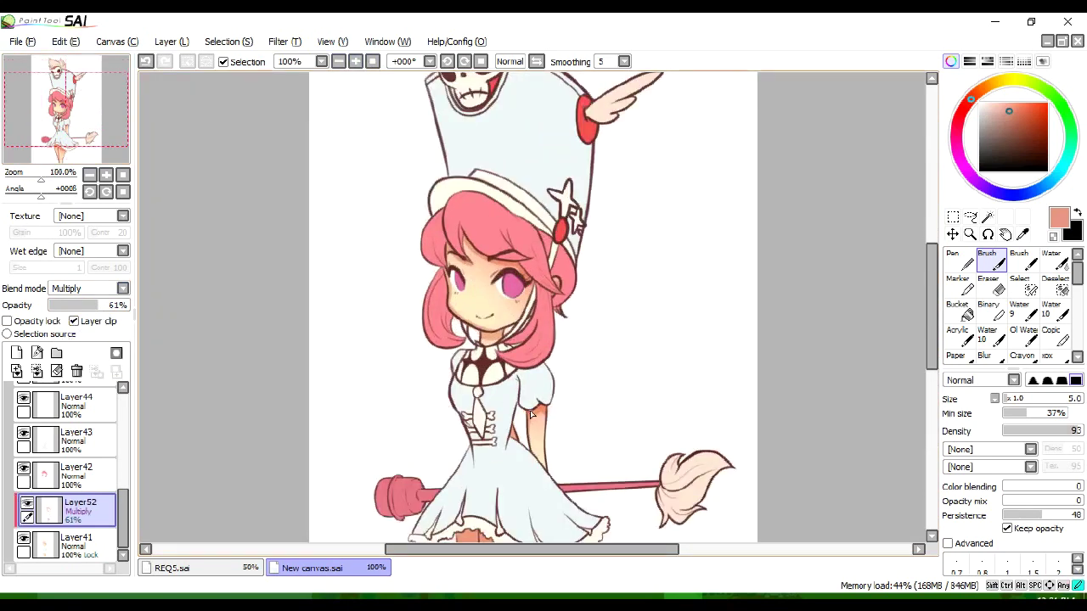
Paint orange-pink blush on both cheeks on a new layer above the skin shadows, soften it with Blur and set the layer to Multiply
left_click(17, 352)
scroll(476, 280, "up", 4)
left_click_drag(509, 323, 548, 353)
left_click(146, 63)
left_click_drag(297, 297, 340, 332)
left_click(985, 356)
left_click_drag(509, 331, 535, 369)
left_click_drag(306, 293, 340, 347)
left_click(94, 289)
left_click(68, 315)
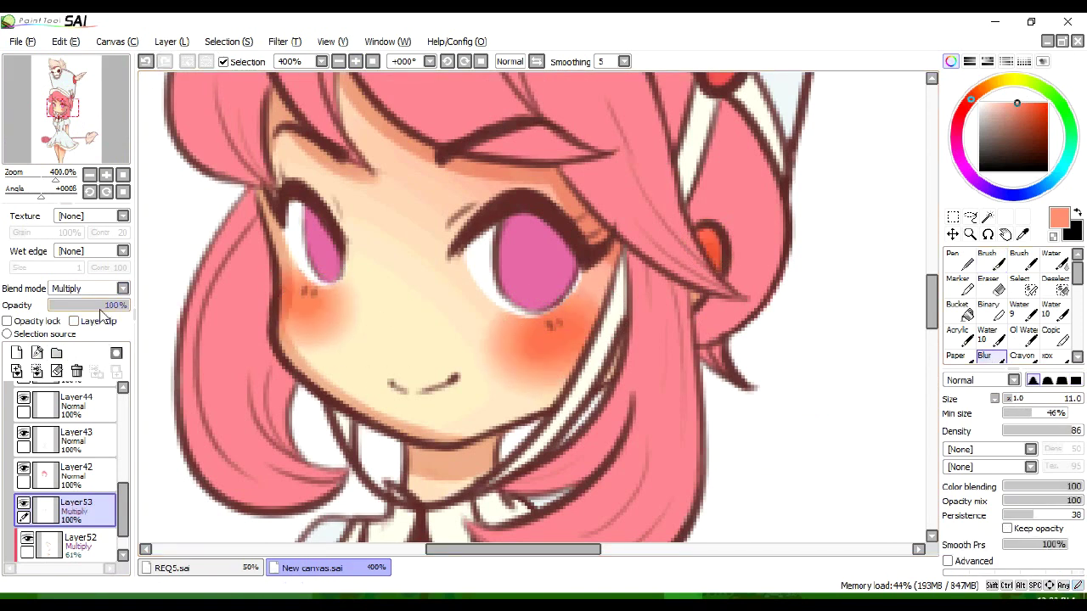
Lighten the cheek blush with Hue/Saturation by raising its luminescence and slightly lowering its saturation
key("ctrl+u")
left_click_drag(871, 463, 917, 468)
mouse_move(870, 439)
left_mouse_down()
mouse_move(837, 441)
mouse_move(861, 432)
left_mouse_up()
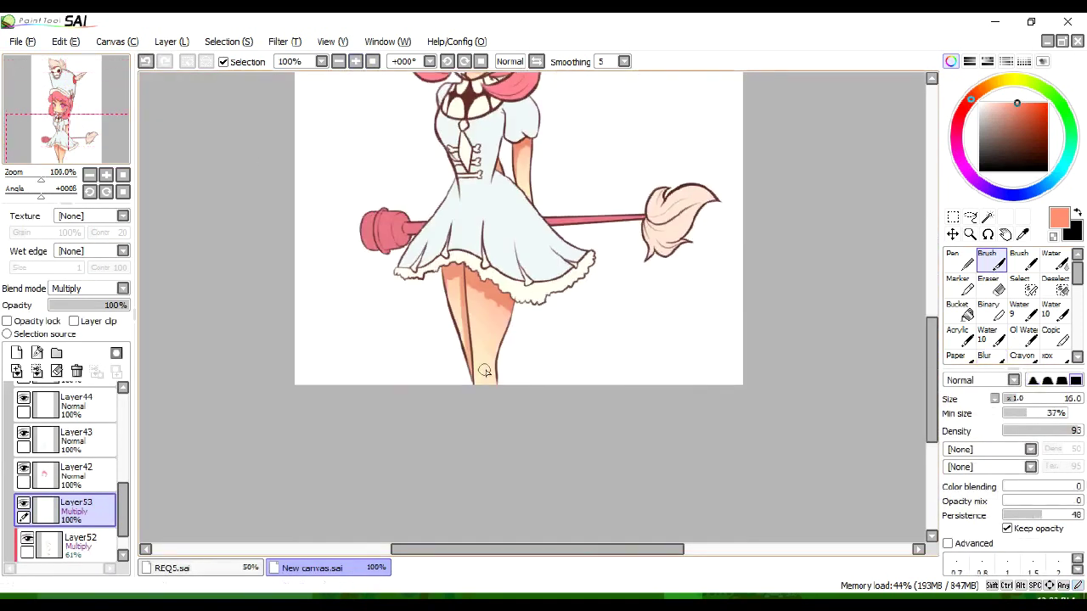
Paint a matching blush spot on the knee and soften it with the Blur brush
left_click(484, 371)
left_click(984, 356)
left_click_drag(472, 356, 489, 373)
Select the knee area, lighten its blush by raising the luminescence, and clip the blush layer to the skin
left_click(953, 216)
left_click_drag(427, 329, 570, 384)
key("ctrl+u")
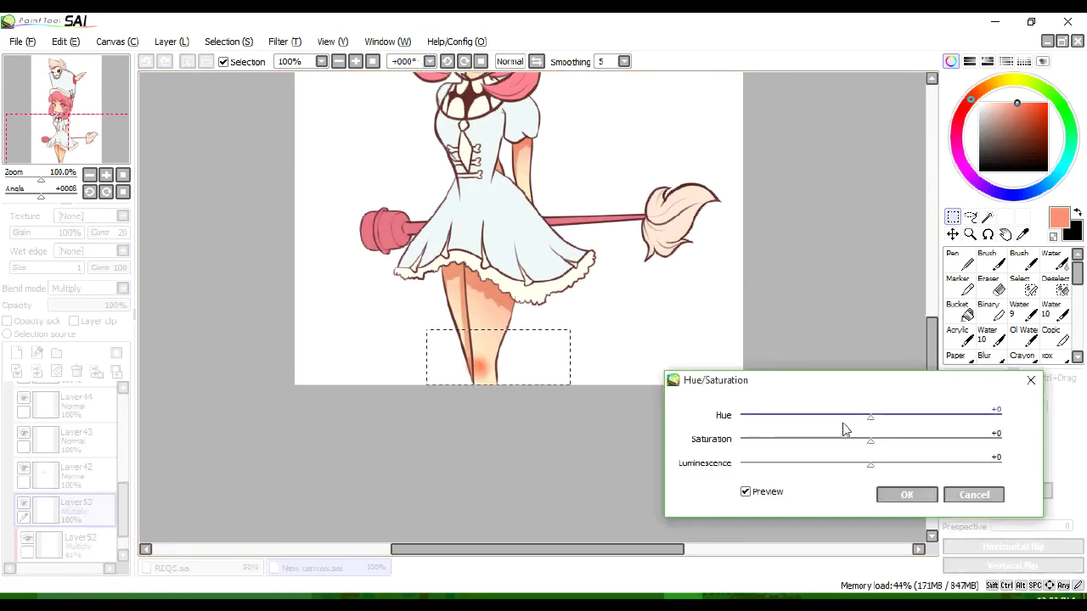
left_click_drag(871, 462, 925, 463)
left_click(905, 492)
left_click(74, 321)
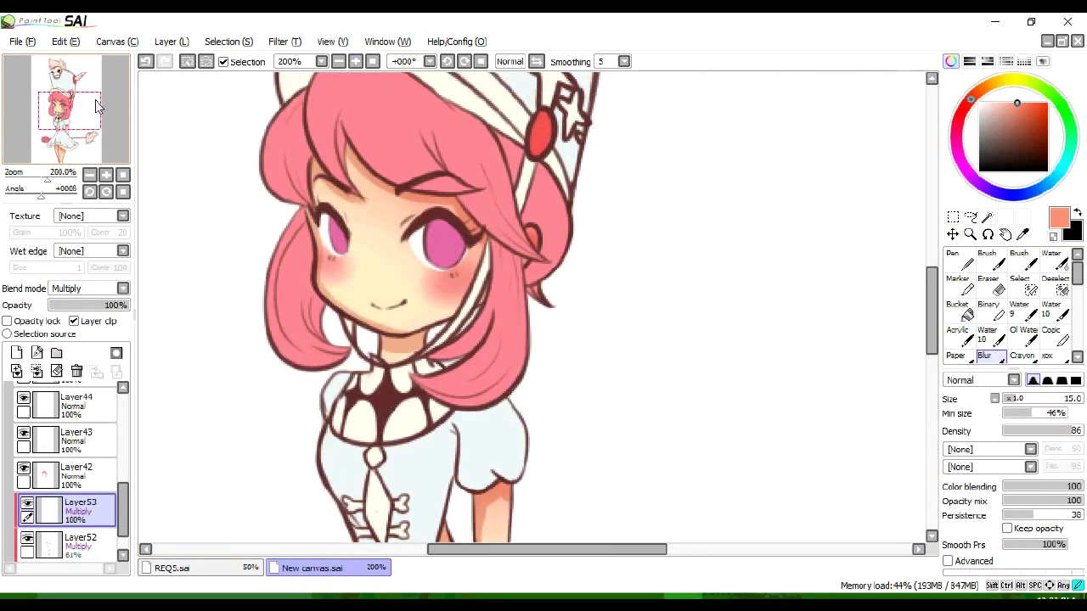
Shade the fringe, side locks and back hair with deeper magenta-pink on the opacity-locked hair layer
scroll(123, 496, "down", 1)
left_click(81, 494)
left_click(987, 259)
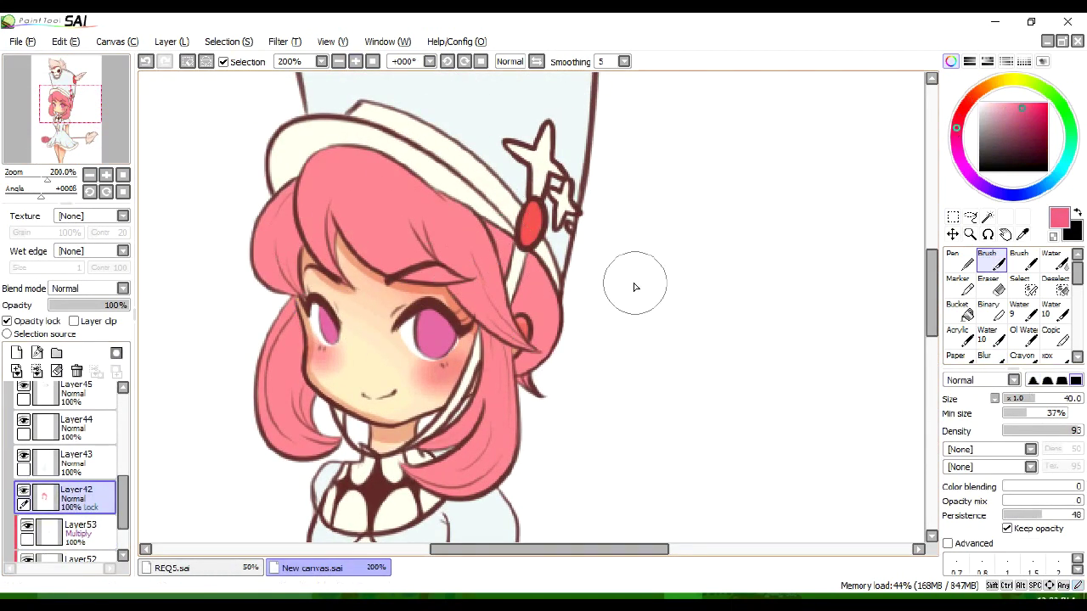
left_click(410, 257, "alt")
key("b")
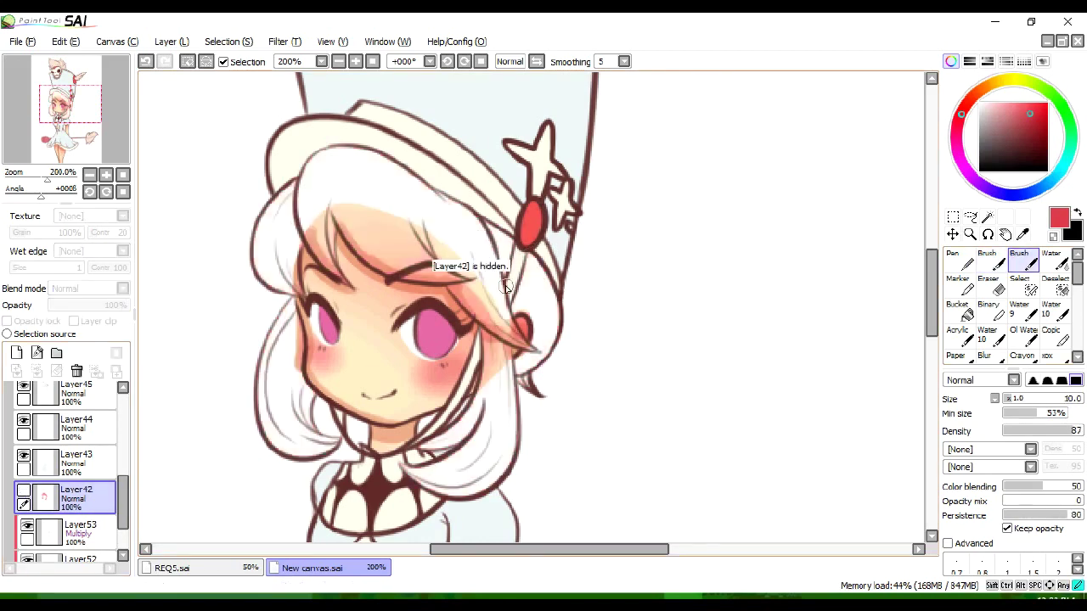
left_click(16, 352)
key("ctrl+z")
left_click(986, 259)
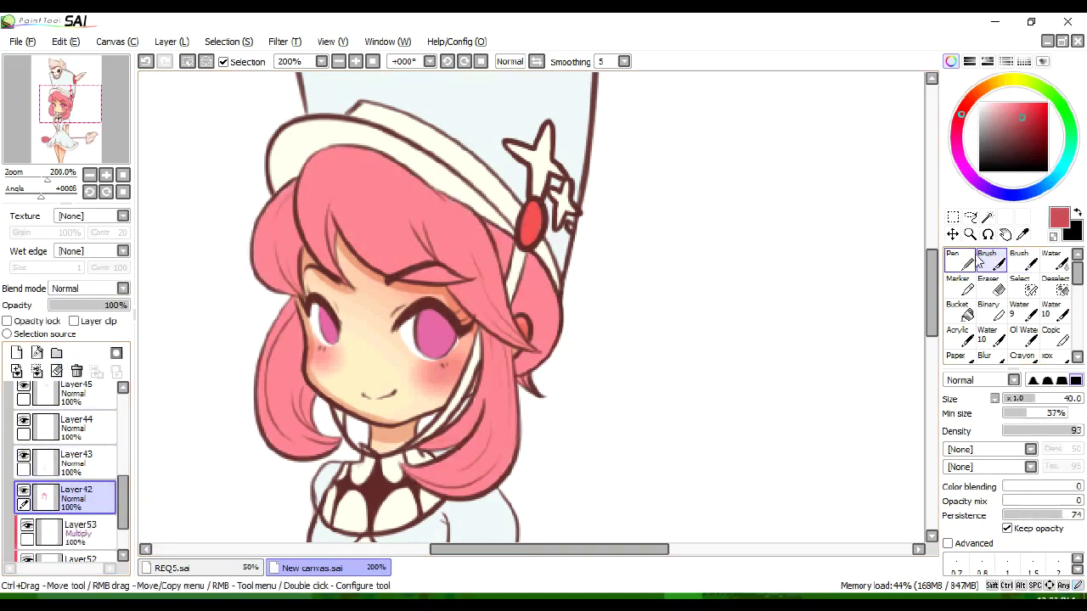
left_click(412, 202, "alt")
left_click_drag(382, 183, 526, 280)
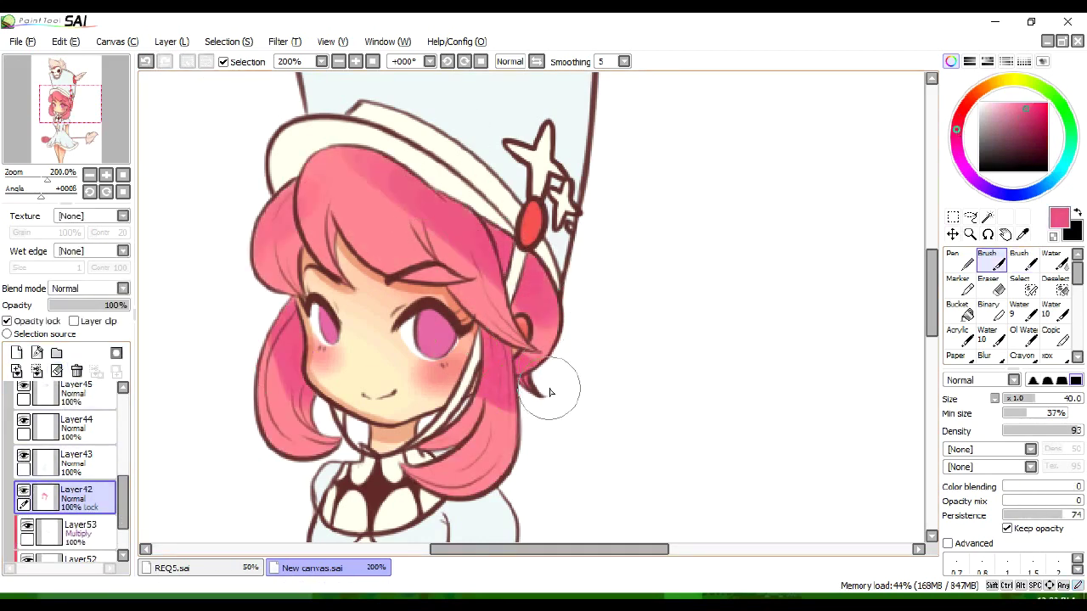
Blend the pink hair shading with Blur and add soft peach-orange tones to the fringe and lower side lock
left_click(983, 355)
left_click(374, 227, "alt")
left_click_drag(356, 178, 424, 255)
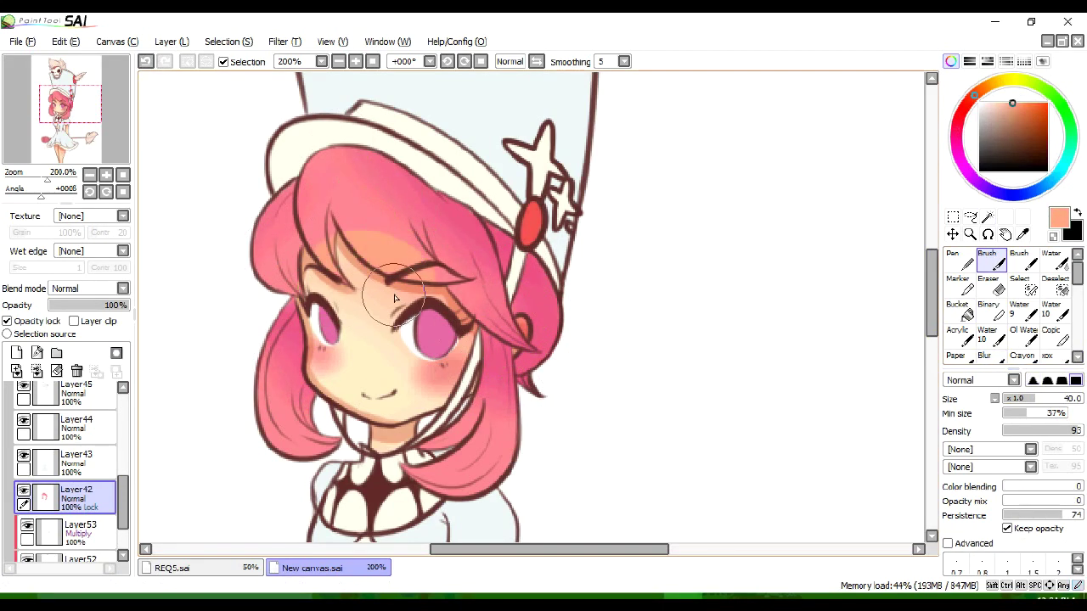
left_click_drag(416, 408, 481, 451)
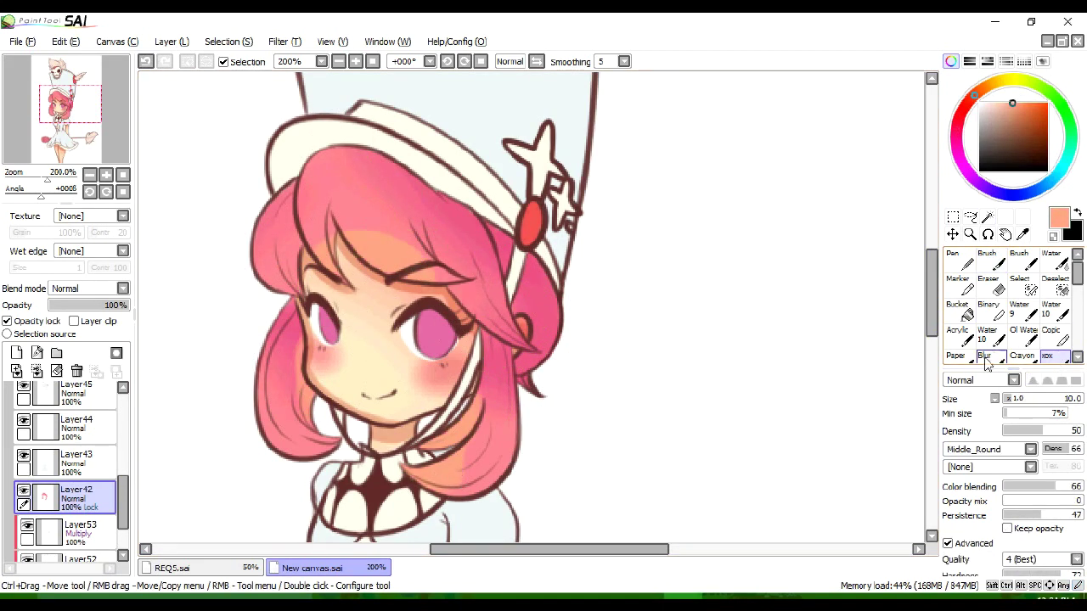
left_click(526, 338, "alt")
left_click(355, 61)
key("b")
scroll(476, 196, "up", 3)
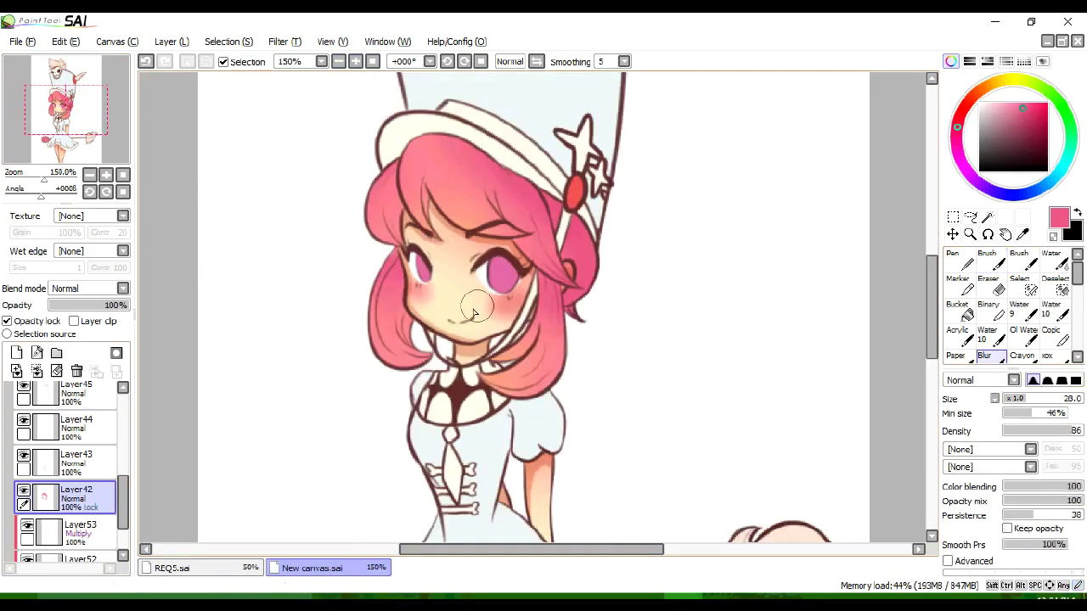
scroll(85, 459, "down", 2)
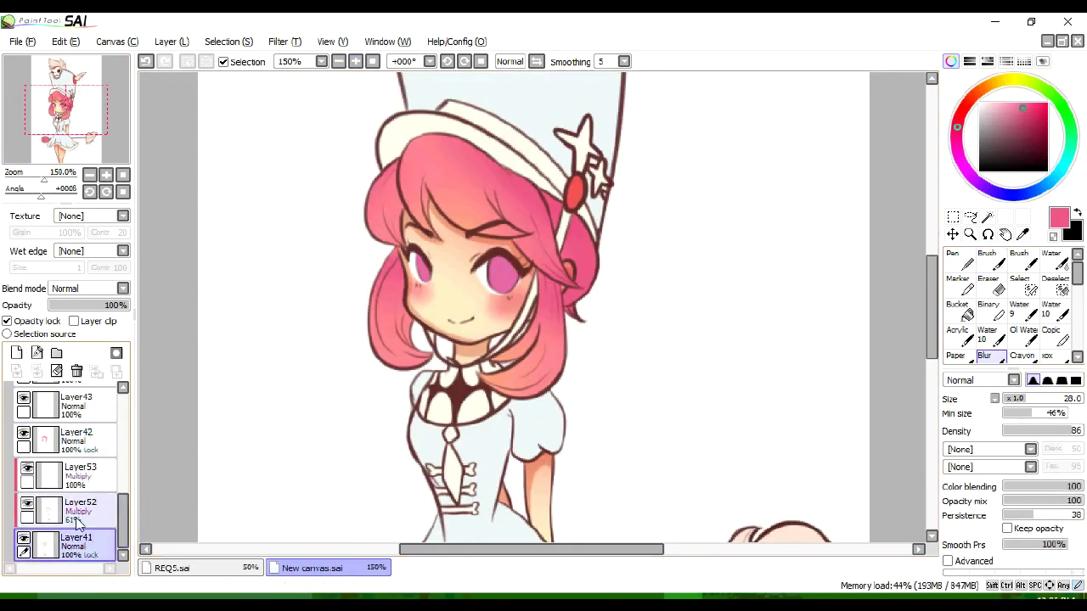
key("ctrl+u")
key("Escape")
Add a layer above the hair and paint dark rose shadows along the edges and strands of the fringe
left_click(16, 352)
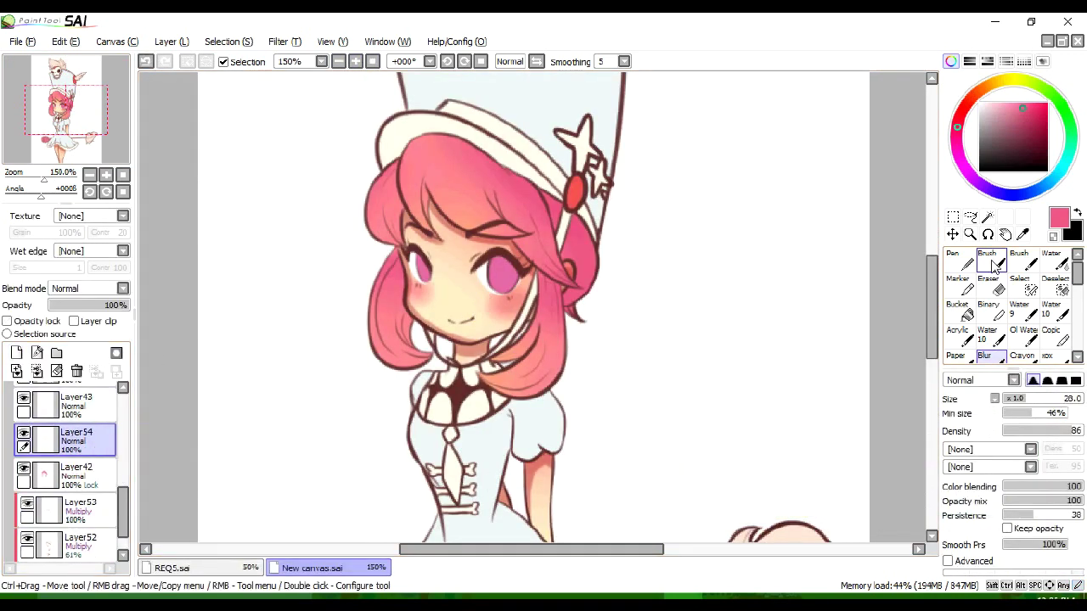
key("b")
left_click(462, 214, "alt")
key("ctrl+z")
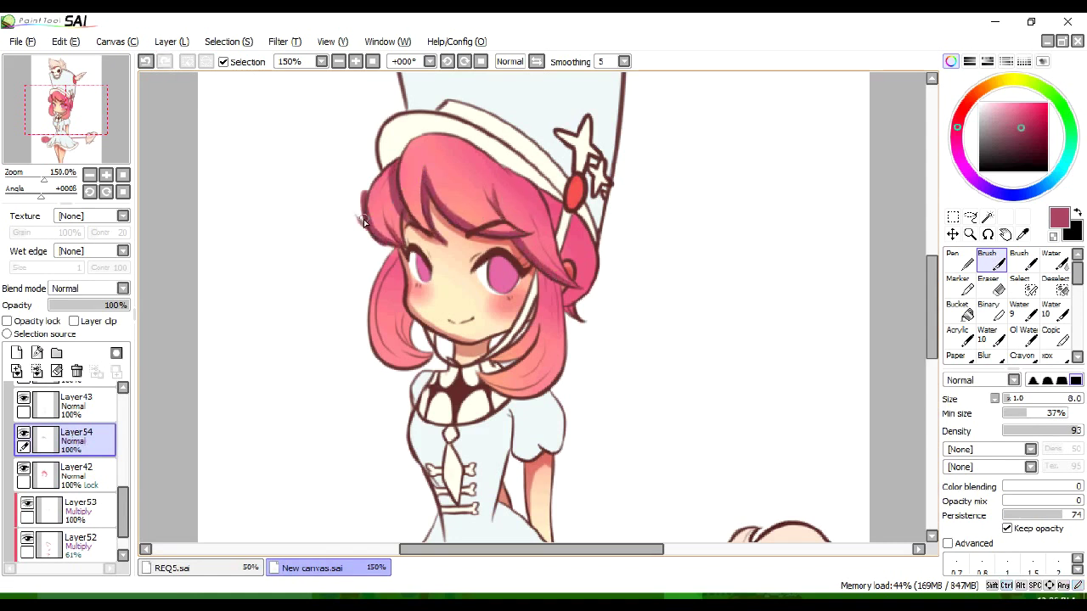
scroll(378, 92, "up", 1)
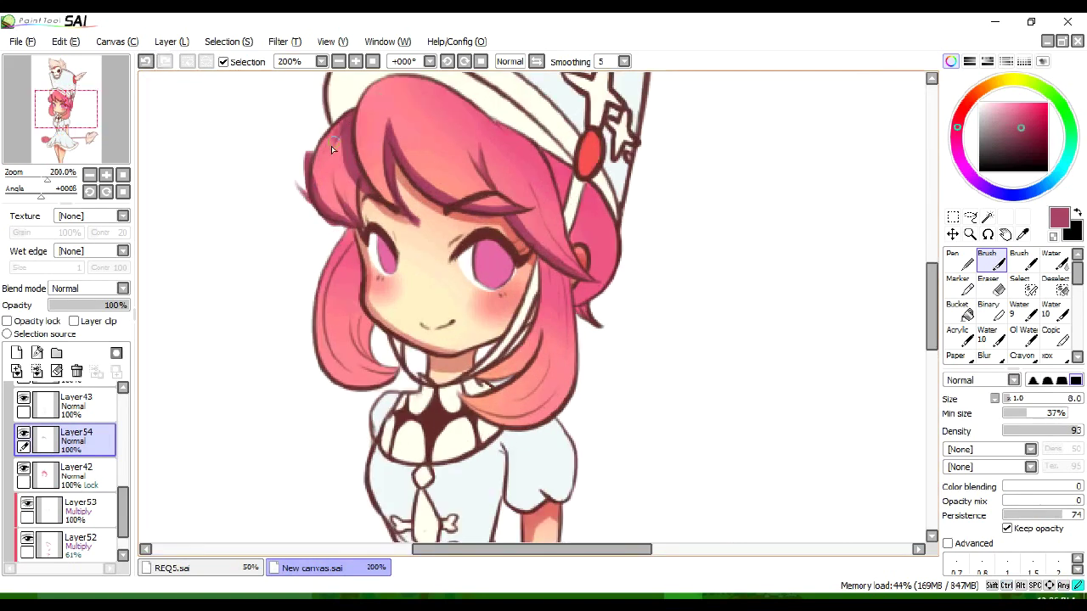
key("e")
key("b")
mouse_move(430, 191)
left_mouse_down()
mouse_move(456, 317)
mouse_move(495, 199)
left_mouse_up()
mouse_move(416, 170)
left_mouse_down()
mouse_move(406, 246)
mouse_move(403, 195)
left_mouse_up()
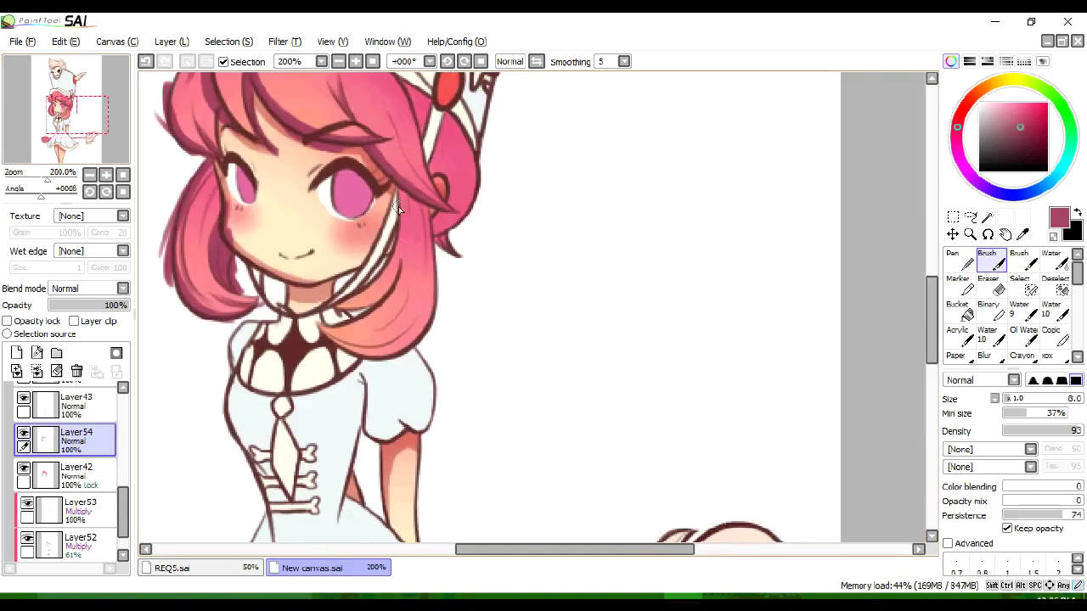
Paint dark rose shadows on the side locks and under the hat, tidy them with the Eraser and clip the layer to the hair
key("e")
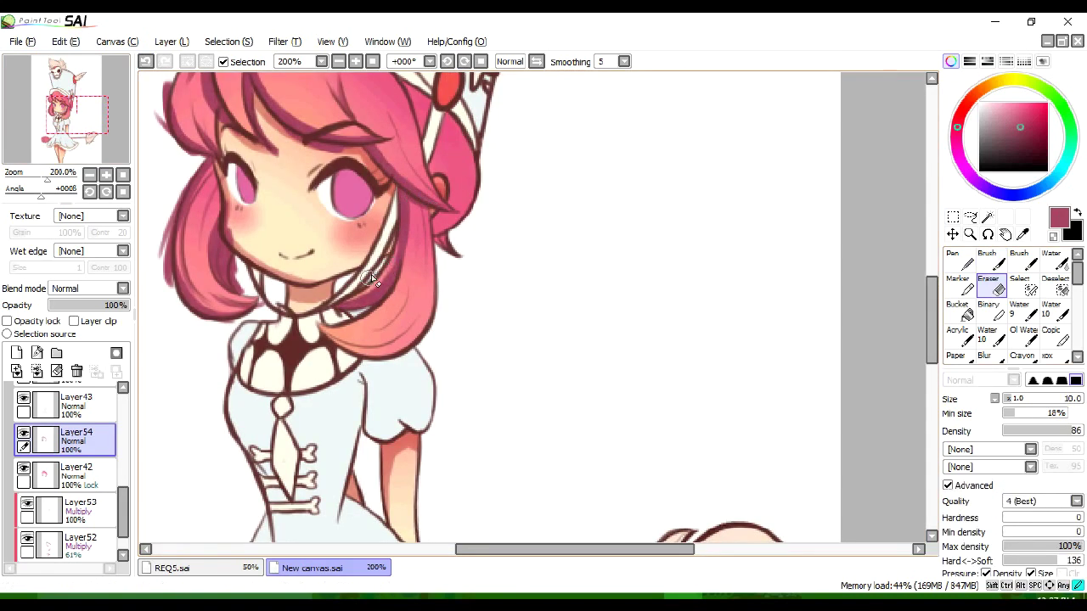
key("b")
left_click_drag(381, 293, 380, 357)
left_click_drag(459, 255, 436, 240)
key("ctrl+z")
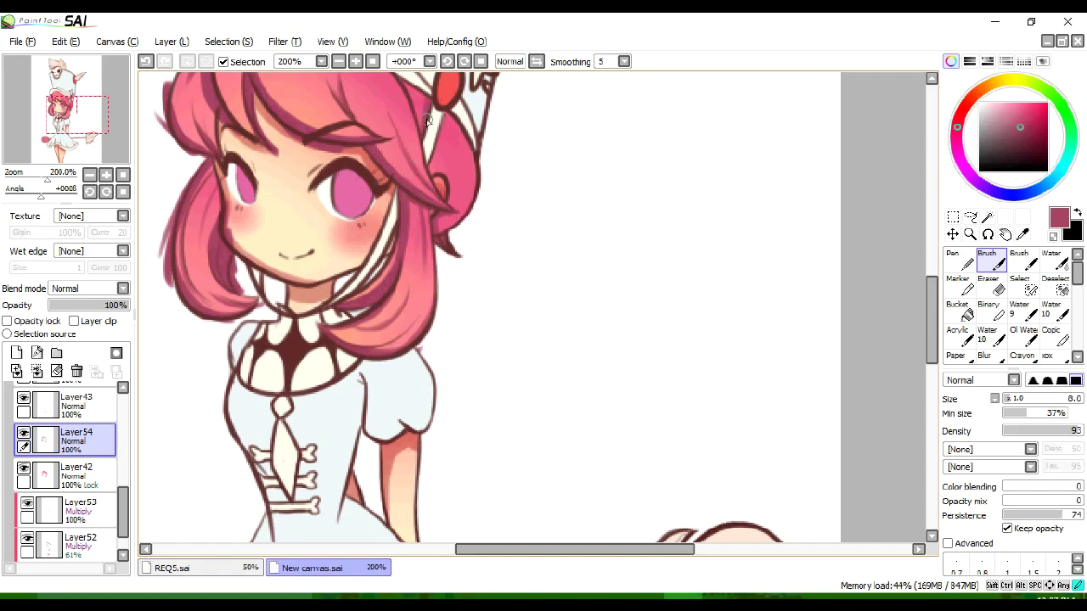
left_click_drag(453, 195, 563, 265)
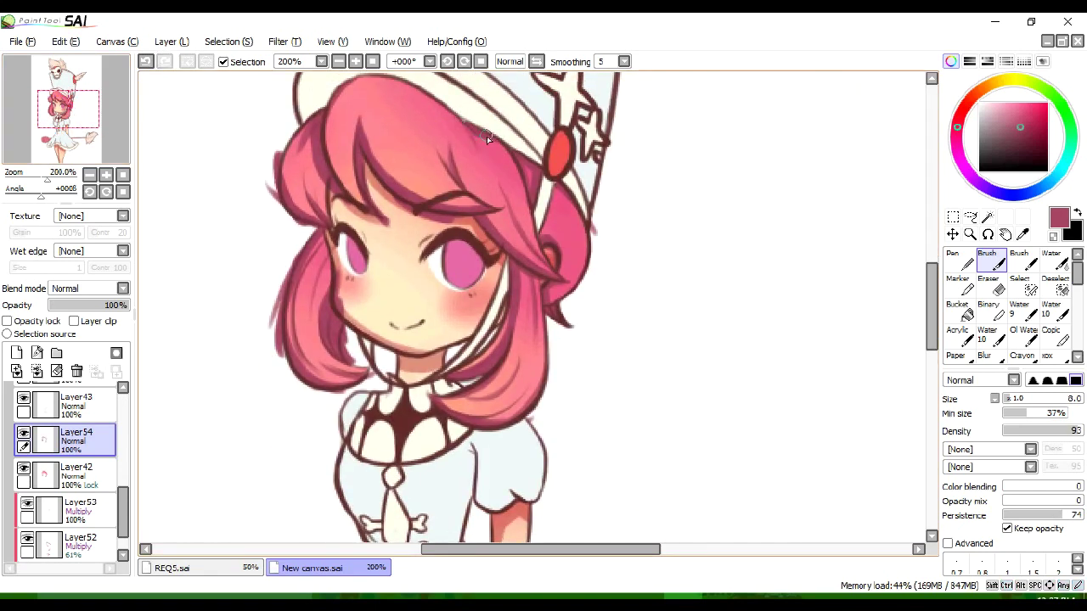
key("e")
left_click_drag(274, 157, 277, 191)
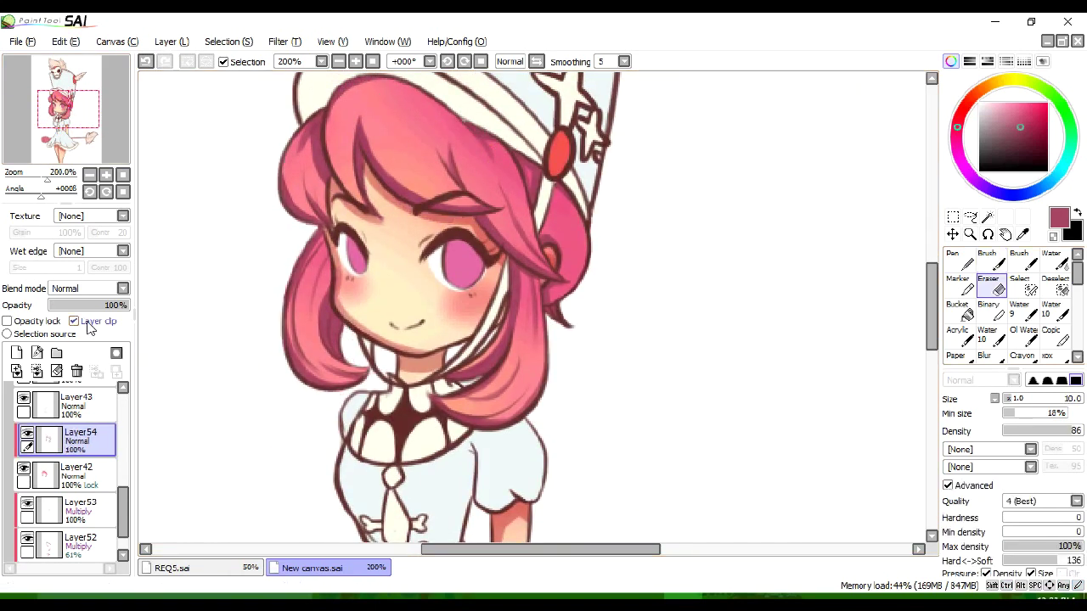
Adjust the luminescence of the hair shadows with Hue/Saturation and set their layer to Multiply
key("ctrl+u")
left_click_drag(870, 466, 924, 465)
mouse_move(870, 439)
left_mouse_down()
mouse_move(932, 441)
mouse_move(872, 439)
left_mouse_up()
left_click_drag(925, 464, 861, 463)
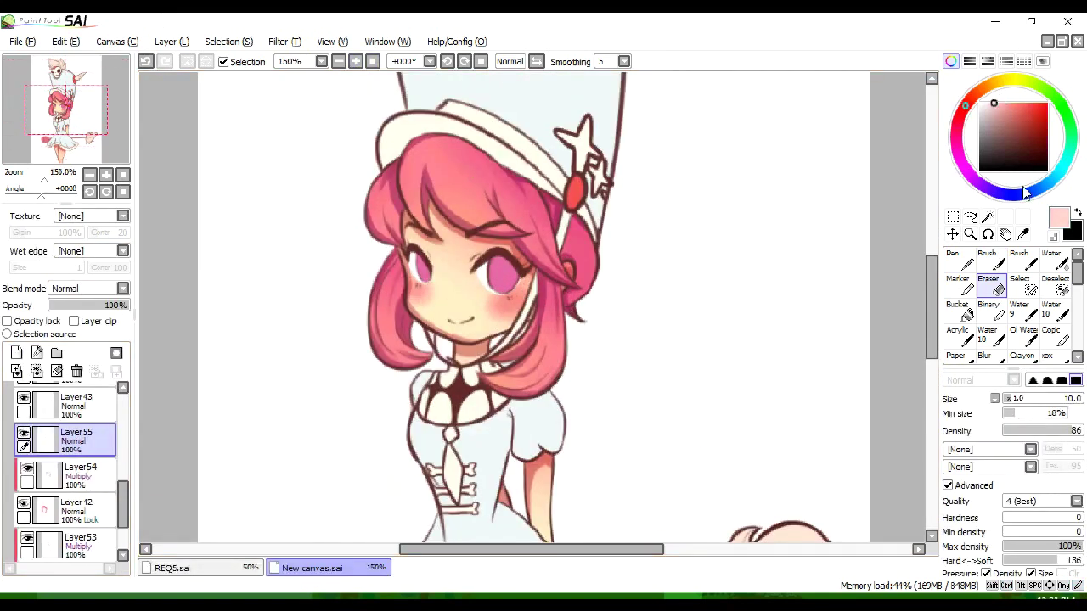
Paint pale pink highlights on the fringe and back hair on a new layer set to Overlay
key("b")
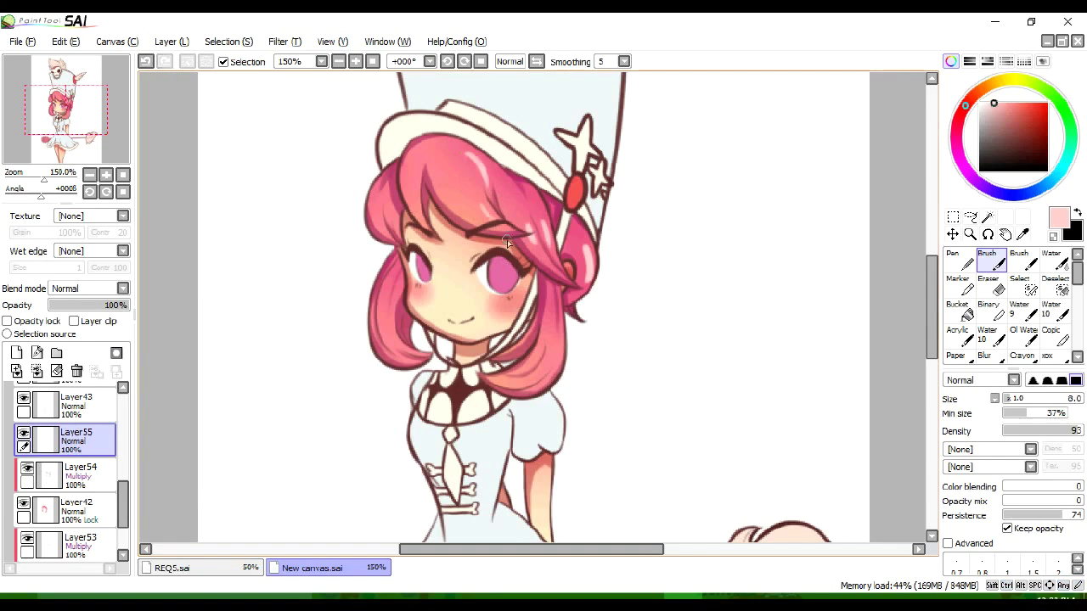
left_click_drag(544, 220, 549, 243)
left_click_drag(586, 246, 589, 281)
key("e")
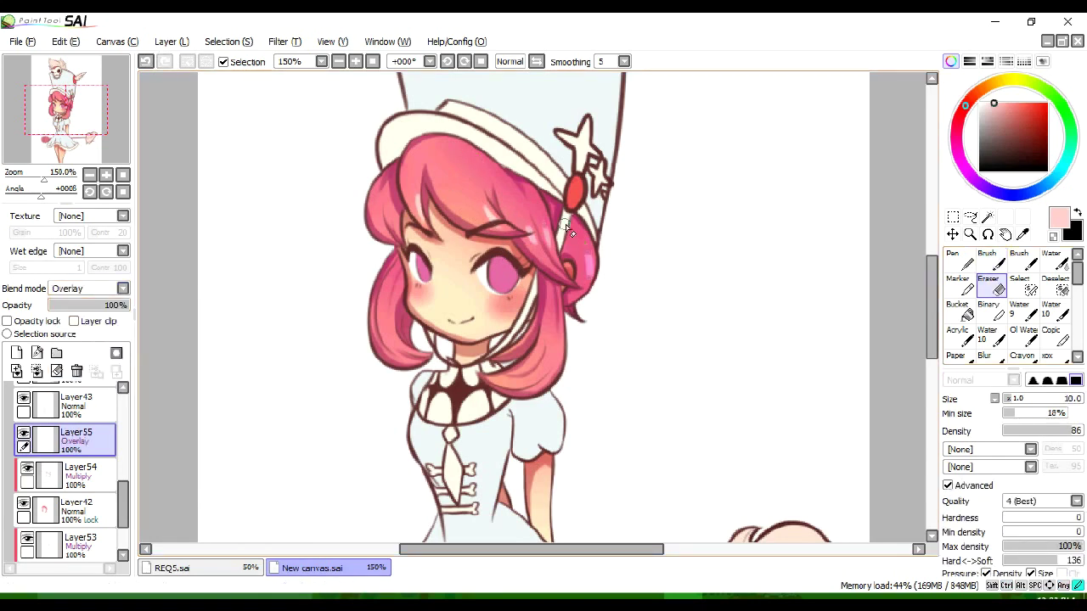
Refine the hair highlights with the brush and Eraser, and keep their layer on Overlay at 66% opacity
key("b")
key("e")
key("b")
key("e")
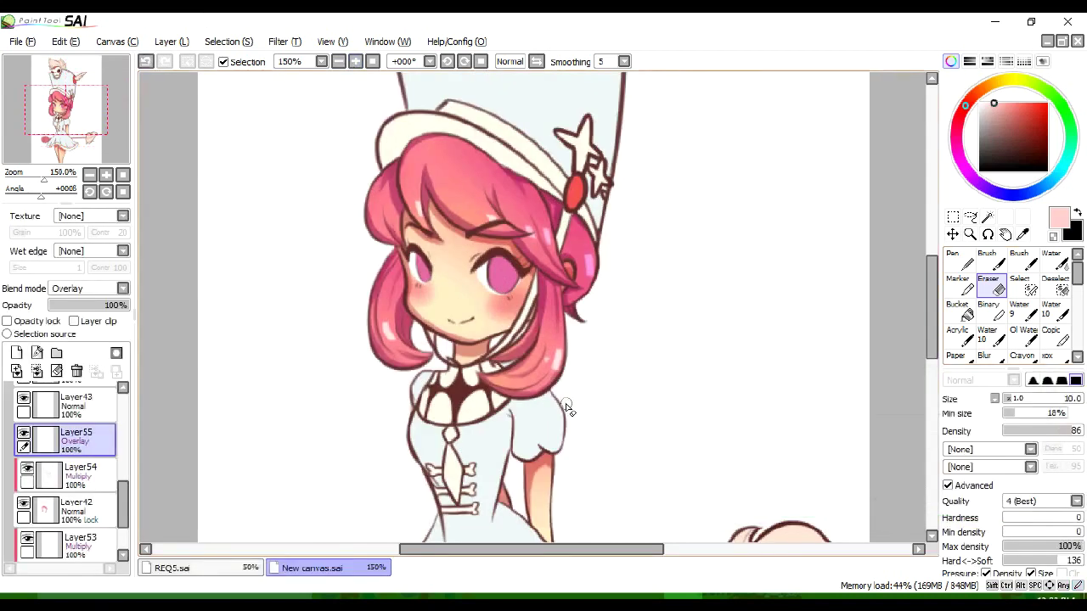
left_click(85, 289)
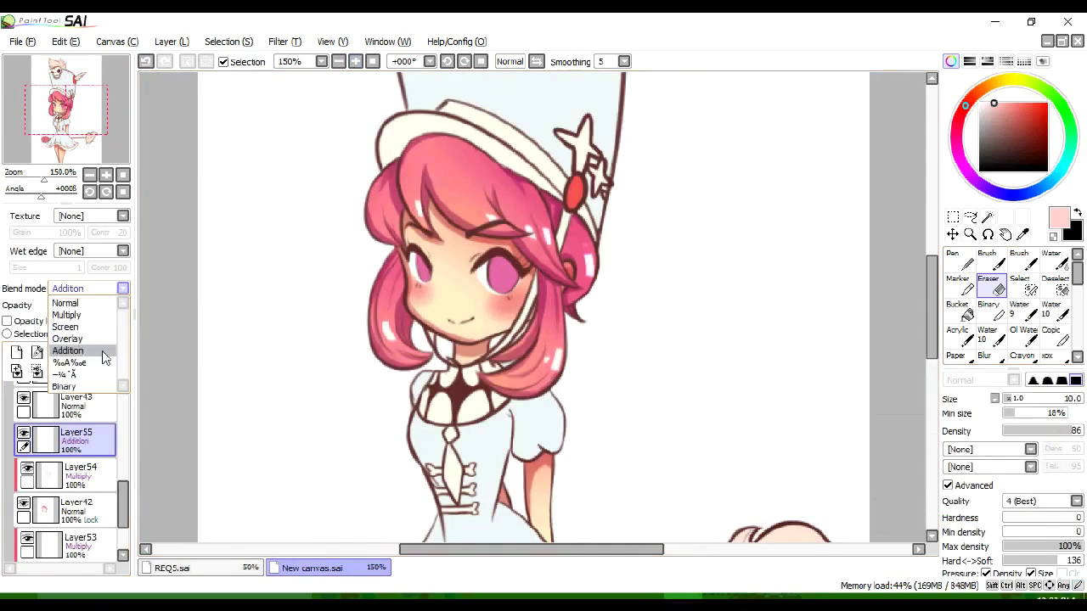
left_click(104, 339)
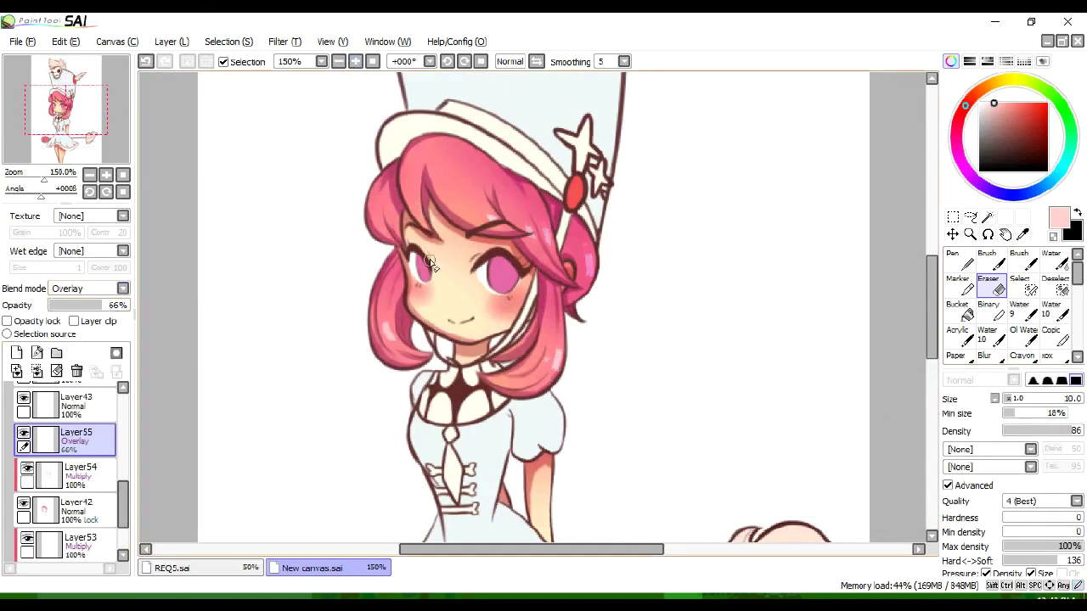
Try white hair highlights on a new Overlay layer at 32% opacity, and delete that layer
scroll(416, 214, "down", 3)
left_click(17, 357)
key("b")
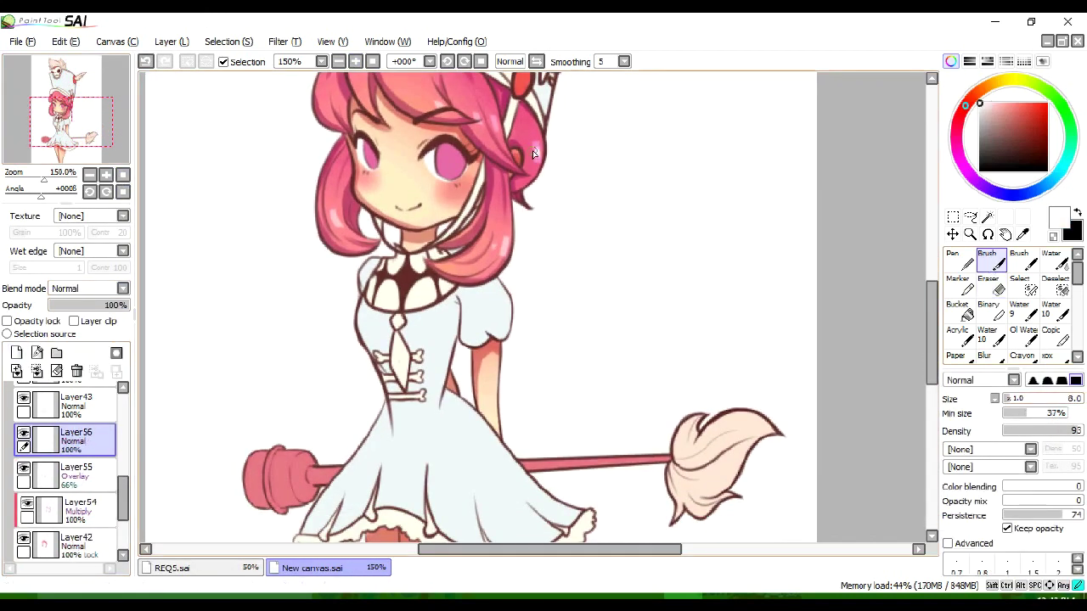
left_click(83, 305)
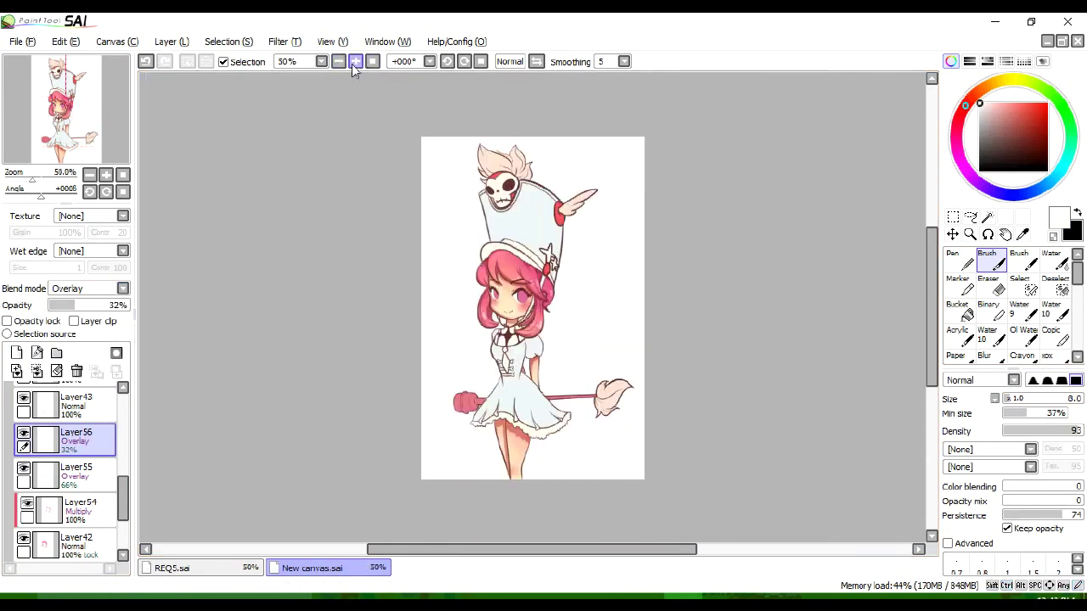
left_click(76, 372)
Raise the saturation of the base hair colour layer with Hue/Saturation
left_click(76, 510)
key("ctrl+u")
left_click_drag(871, 439, 922, 440)
left_click(907, 495)
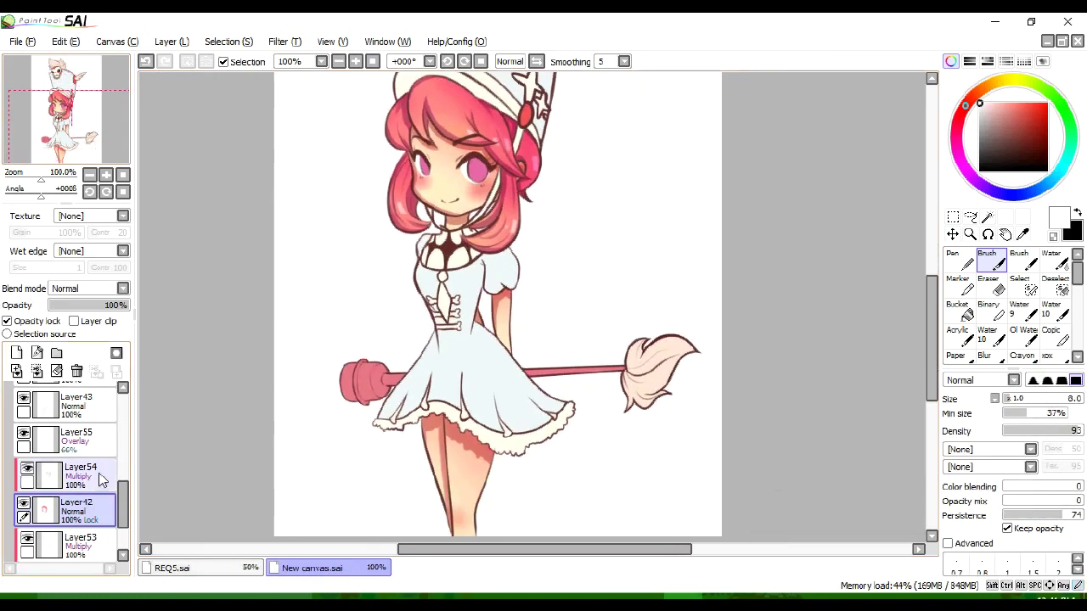
Shade the dress's sleeve, bodice and skirt with grey-teal on its opacity-locked layer and blend it with Blur
left_click(76, 406)
left_click(510, 399, "alt")
left_click_drag(476, 374, 543, 420)
left_click(985, 357)
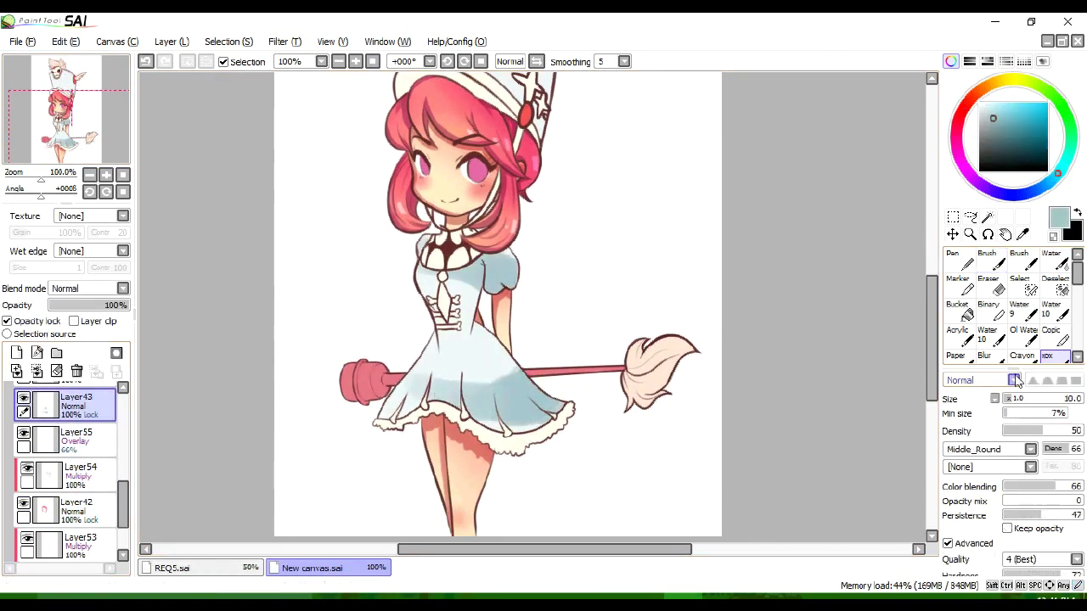
left_click_drag(416, 391, 546, 422)
Add a layer above the dress and paint darker teal shadows on the bodice sides, chest lacing and sleeves
left_click(16, 357)
key("b")
left_click(488, 397, "alt")
left_click_drag(478, 320, 471, 348)
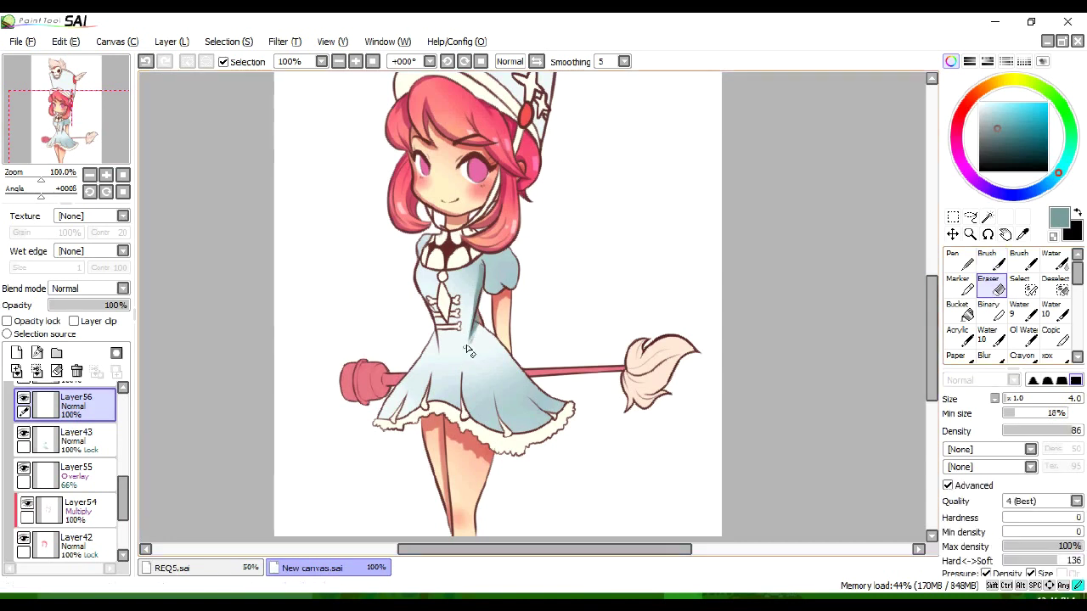
left_click_drag(518, 290, 506, 283)
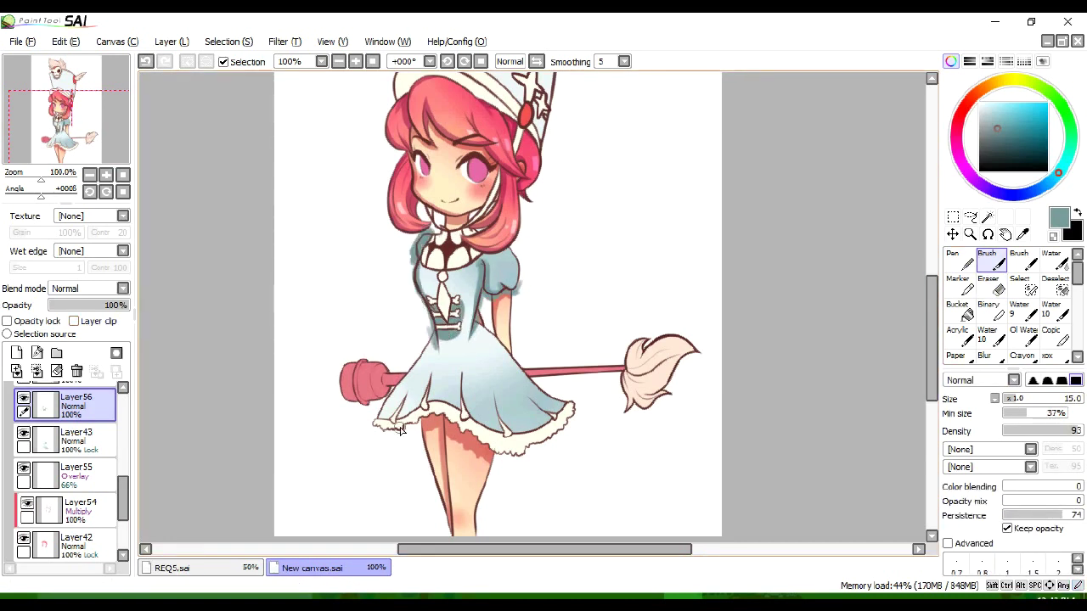
Paint grey-teal fold shadows on the skirt of the dress and clean up their edges with the Eraser
scroll(487, 151, "up", 2)
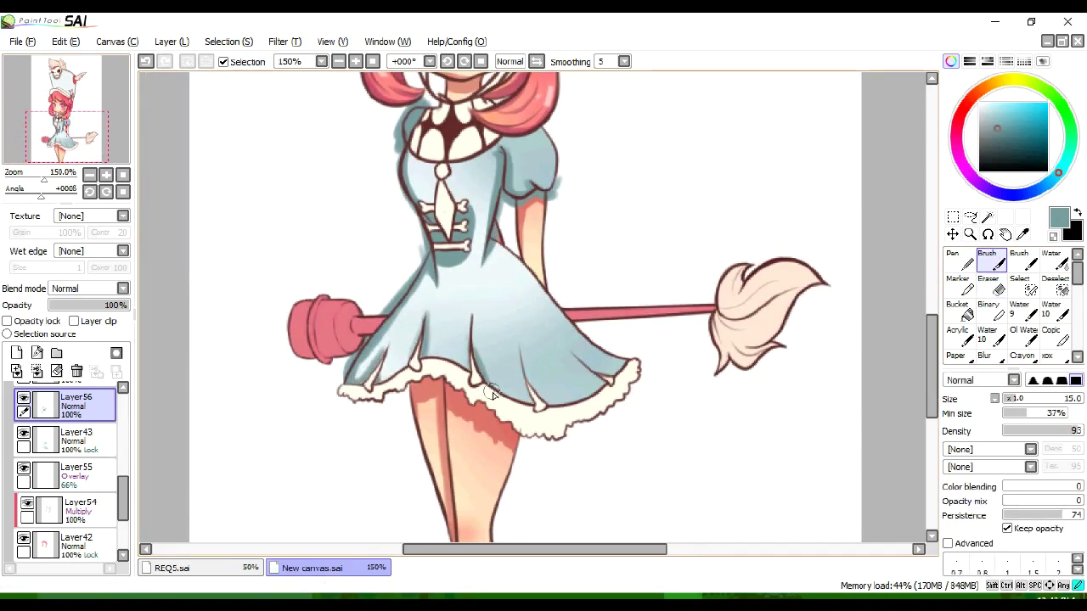
key("e")
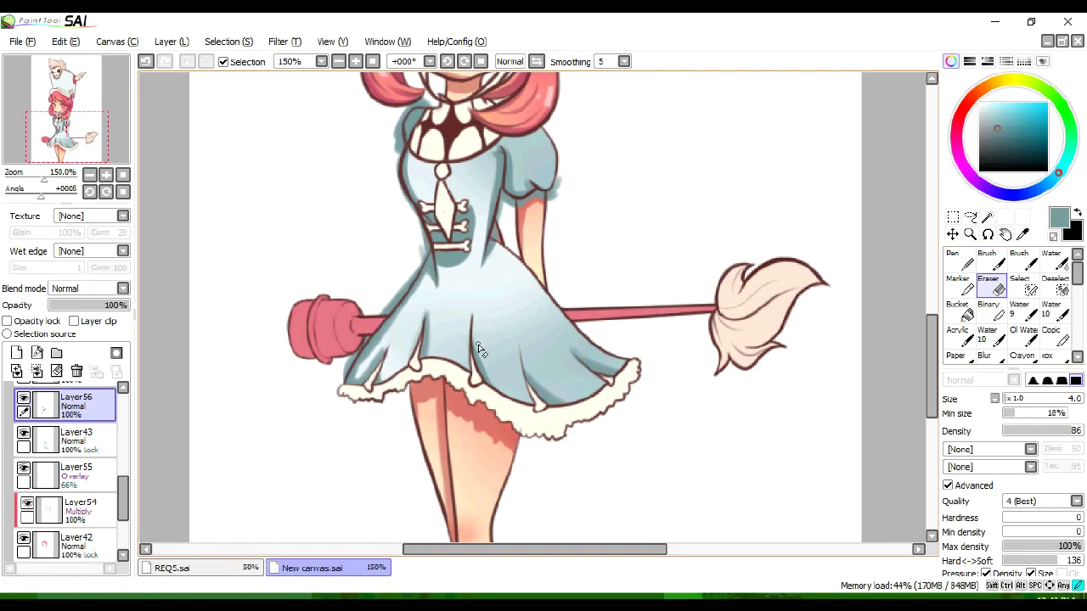
key("b")
key("e")
key("b")
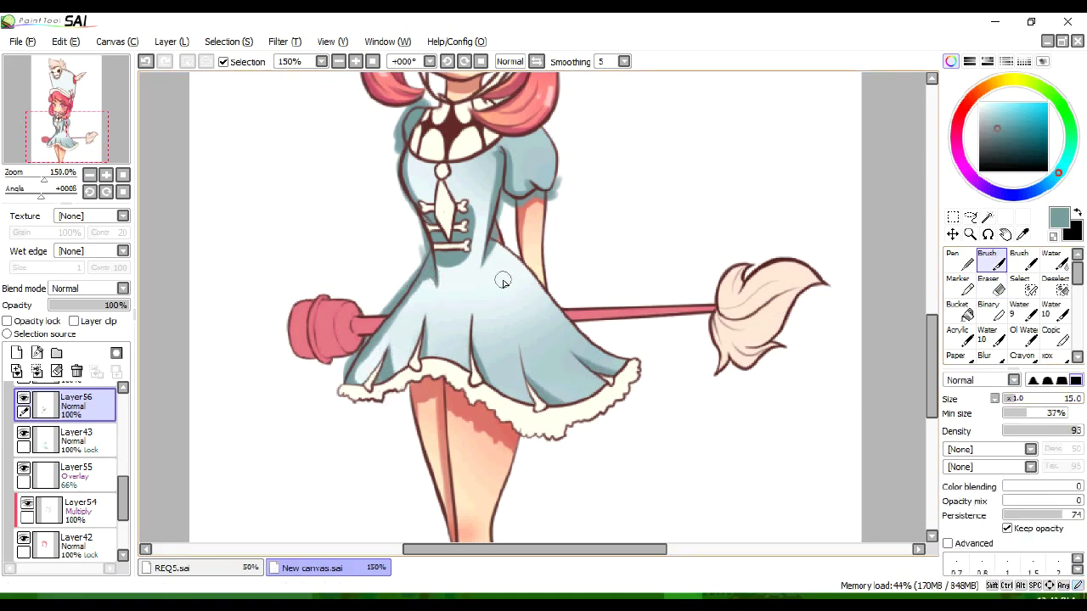
Clip the dress shadow layer in Multiply mode at 93% opacity and adjust its colour with Hue/Saturation
left_click(85, 320)
key("ctrl+u")
left_click_drag(869, 463, 922, 466)
mouse_move(868, 414)
left_mouse_down()
mouse_move(856, 422)
mouse_move(870, 417)
left_mouse_up()
mouse_move(862, 439)
left_mouse_down()
mouse_move(829, 453)
mouse_move(851, 442)
left_mouse_up()
left_click_drag(918, 463, 931, 470)
left_click(907, 494)
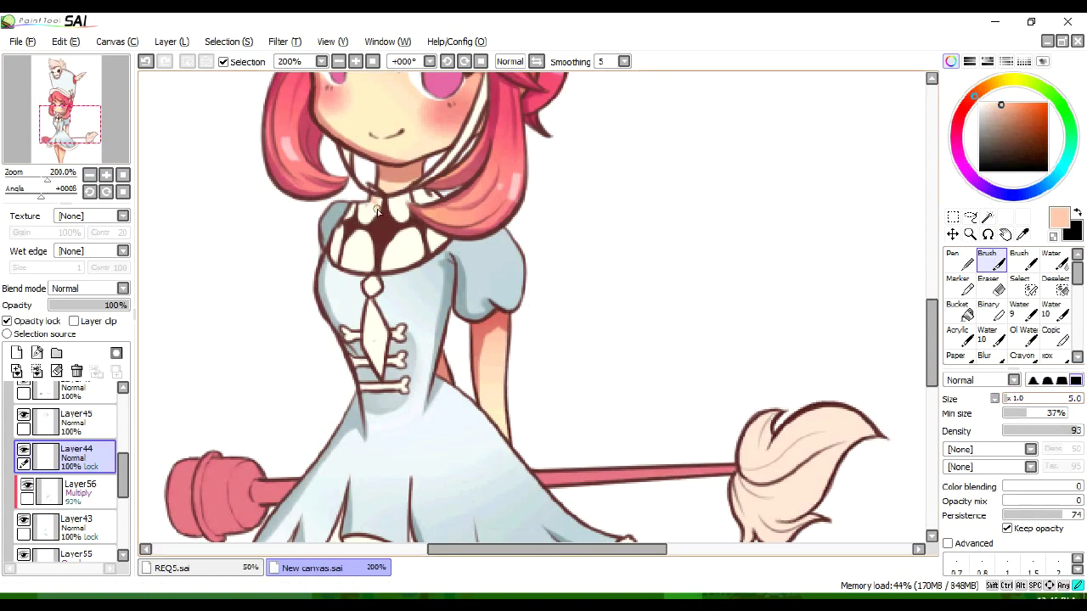
Shade the collar panels and the bone lacing with light peach on the cream trim's opacity-locked layer
left_click(335, 257, "alt")
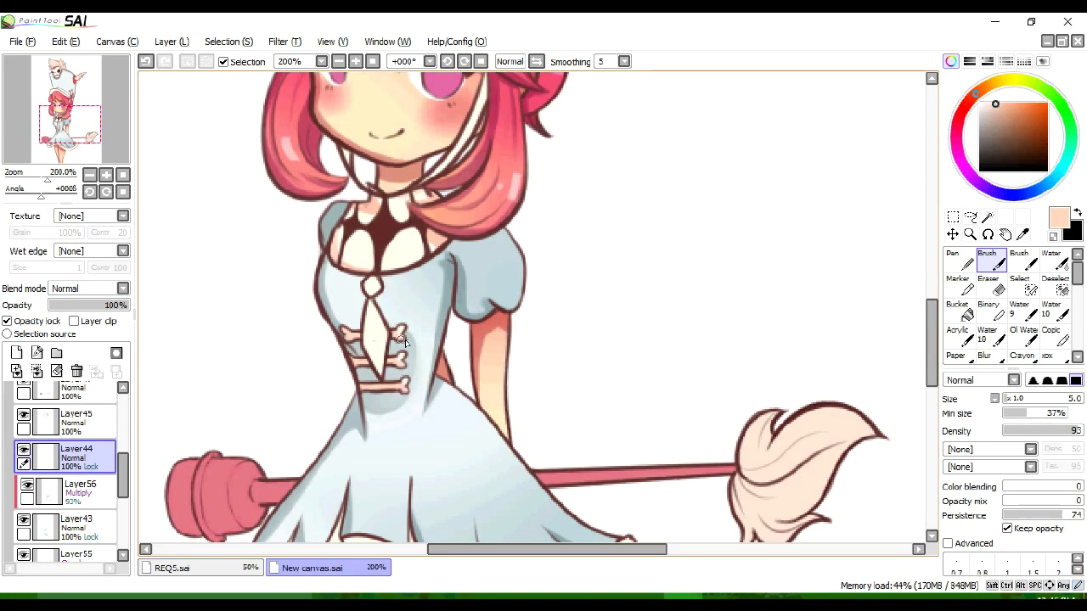
scroll(405, 340, "down", 2)
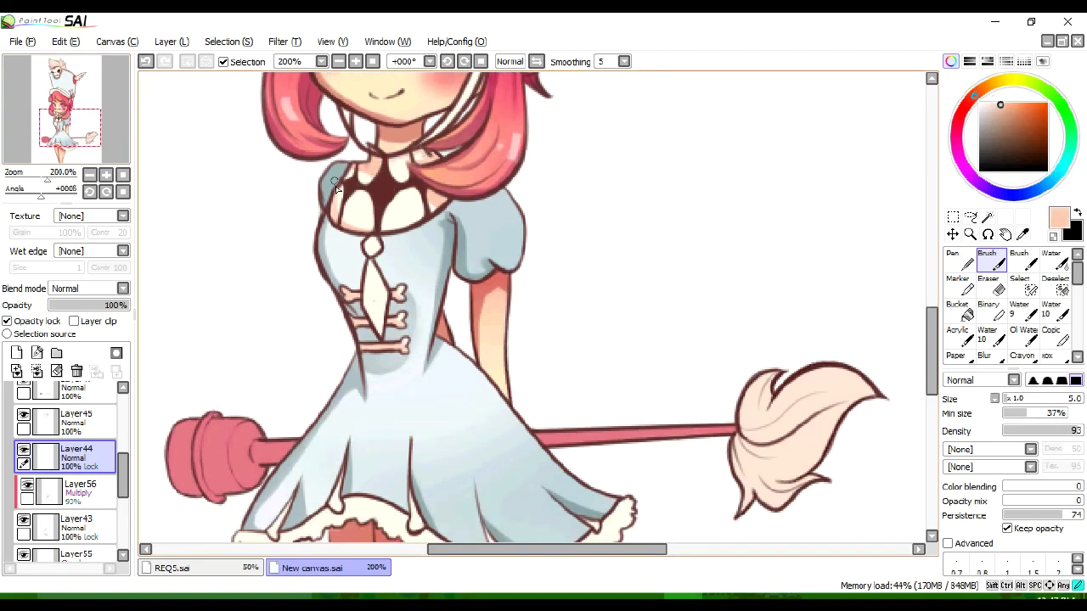
scroll(335, 185, "down", 9)
Paint peach shadows along the skirt's frilled hem on a new layer and clip it to the trim layer
key("ctrl+shift+n")
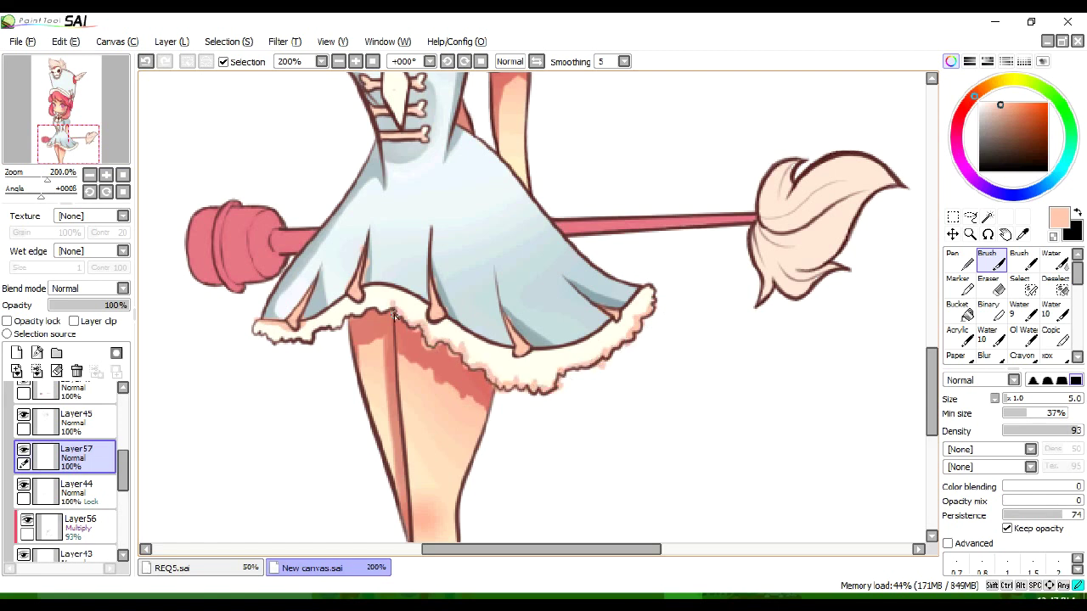
key("e")
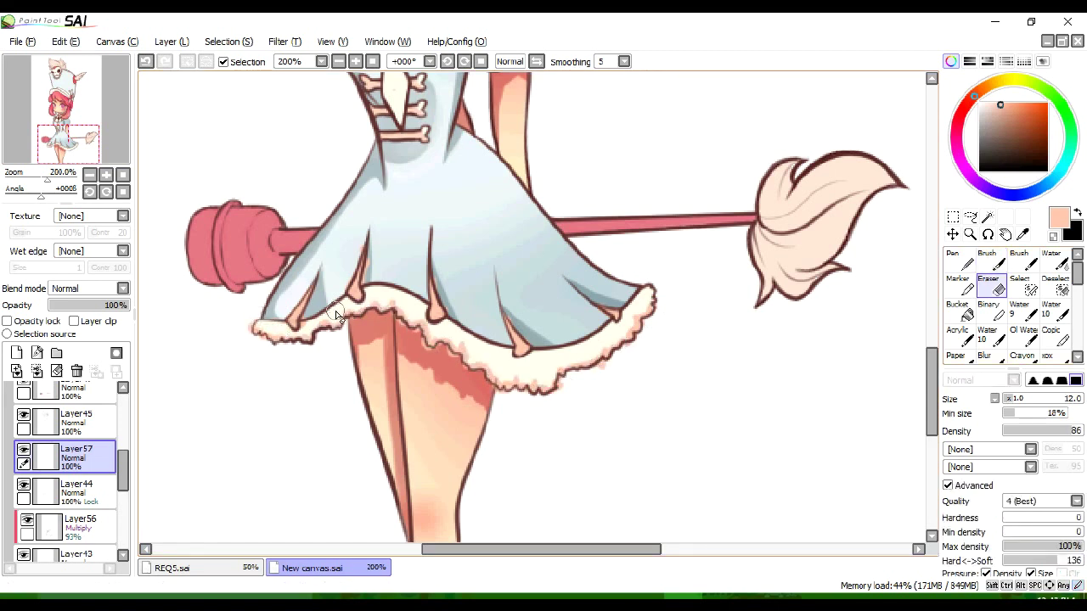
key("b")
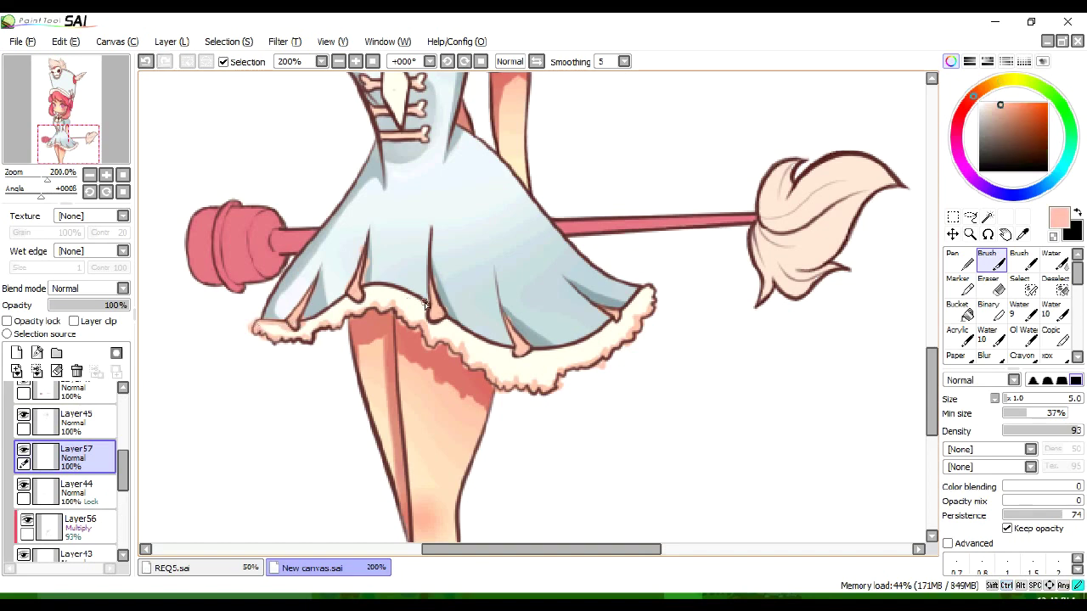
left_click(74, 321)
Paint salmon-pink shading on the hat's brim and band on the clipped trim shadow layer, using a larger brush for the brim
scroll(342, 92, "up", 5)
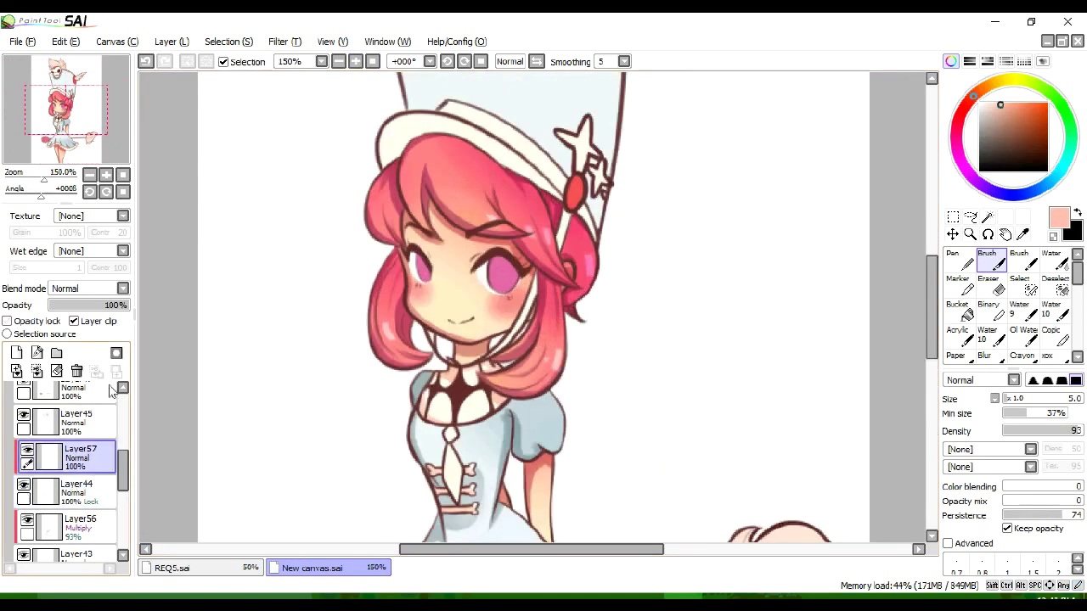
mouse_move(66, 108)
left_mouse_down()
mouse_move(66, 136)
mouse_move(67, 89)
left_mouse_up()
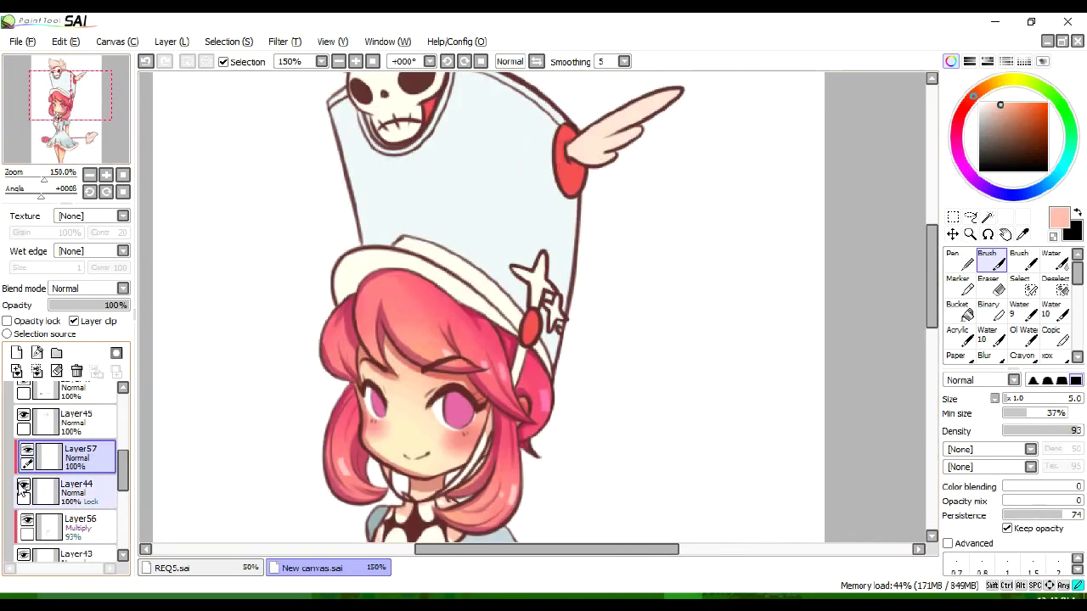
left_click(76, 488)
scroll(380, 312, "up", 2)
key("e")
key("ctrl+z")
key("b")
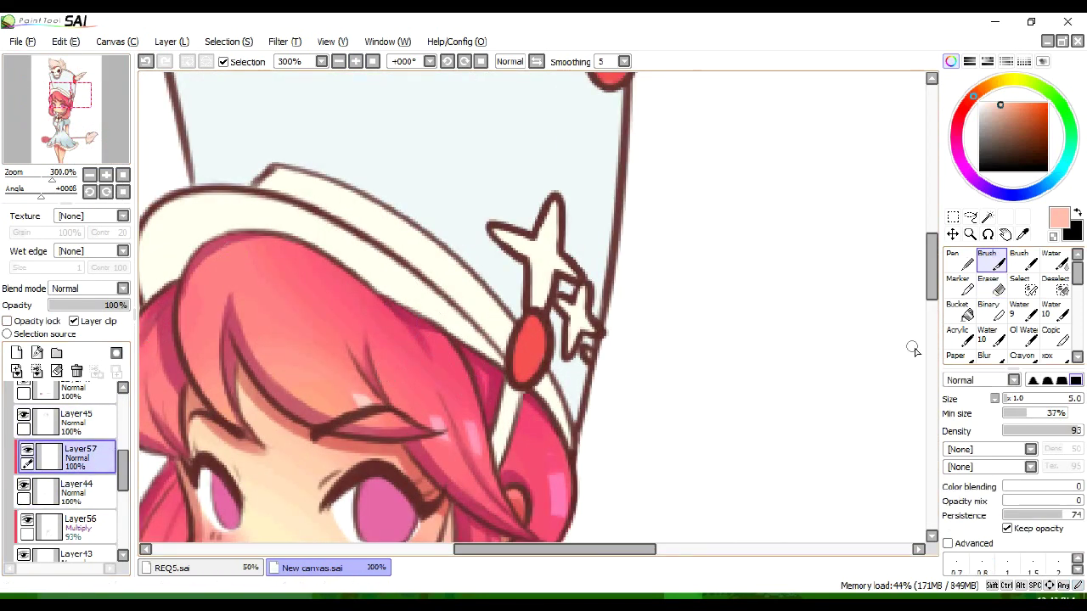
left_click_drag(297, 210, 417, 180)
key("bracketright")
mouse_move(509, 272)
left_mouse_down()
mouse_move(356, 196)
mouse_move(280, 221)
mouse_move(340, 186)
mouse_move(298, 229)
left_mouse_up()
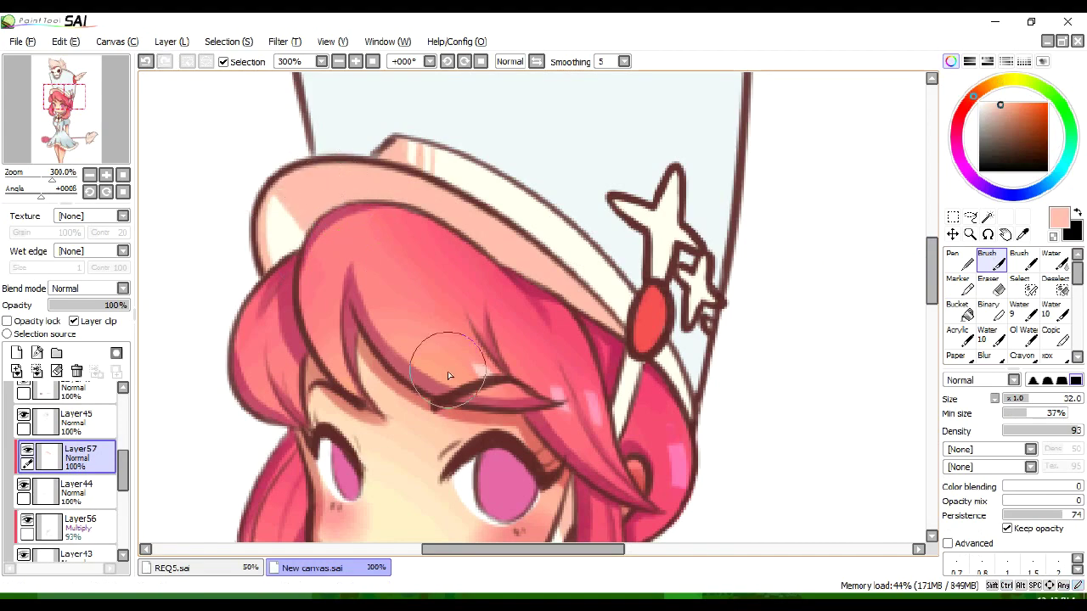
Shade the tall hat with a blended grey-blue gradient on its own opacity-locked layer
mouse_move(64, 98)
left_mouse_down()
mouse_move(67, 125)
mouse_move(69, 85)
left_mouse_up()
left_click(90, 134)
left_click(24, 420)
left_click(24, 420)
key("minus")
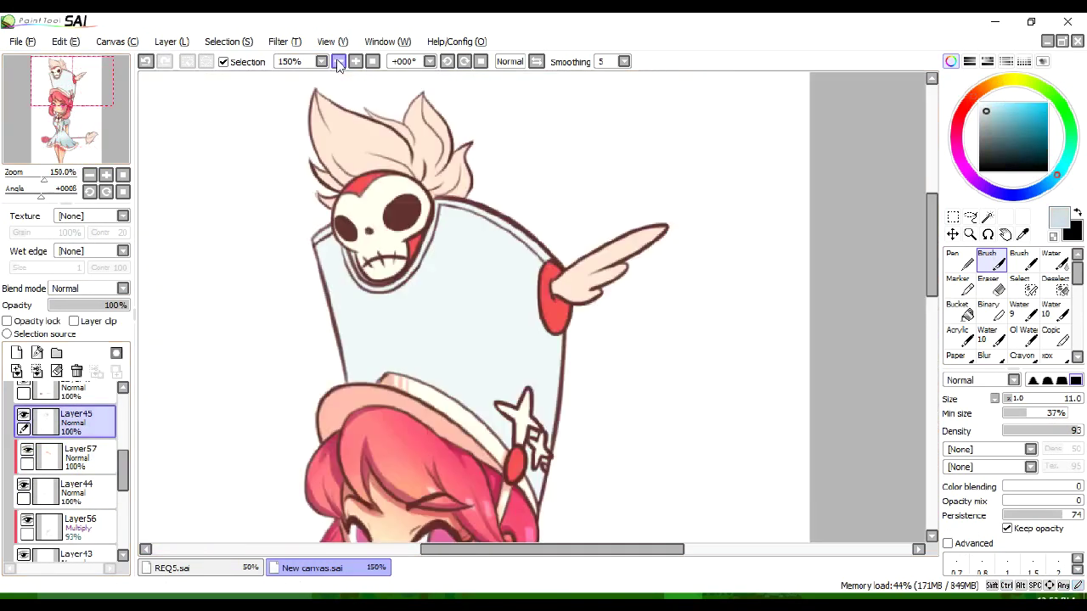
mouse_move(311, 272)
left_mouse_down()
mouse_move(443, 261)
mouse_move(365, 269)
mouse_move(374, 286)
mouse_move(345, 283)
mouse_move(532, 307)
mouse_move(481, 268)
mouse_move(352, 298)
mouse_move(461, 308)
left_mouse_up()
Add a Multiply layer clipped to the hat and paint a grey-blue shadow down the hat's left side
left_click(16, 353)
left_click(90, 289)
left_click(63, 311)
mouse_move(313, 234)
left_mouse_down()
mouse_move(358, 259)
mouse_move(306, 223)
left_mouse_up()
key("ctrl+z")
left_click(89, 424)
left_click(89, 289)
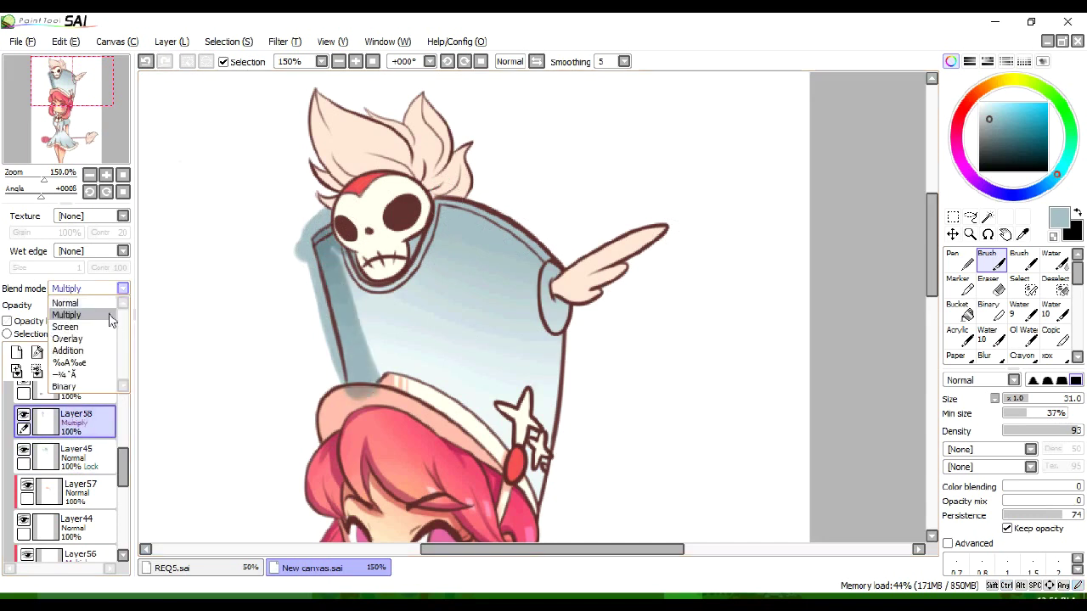
key("Escape")
Add an Overlay layer and paint window-shaped white highlights on the hat's lower right, trimming them with the Eraser
key("ctrl+shift+n")
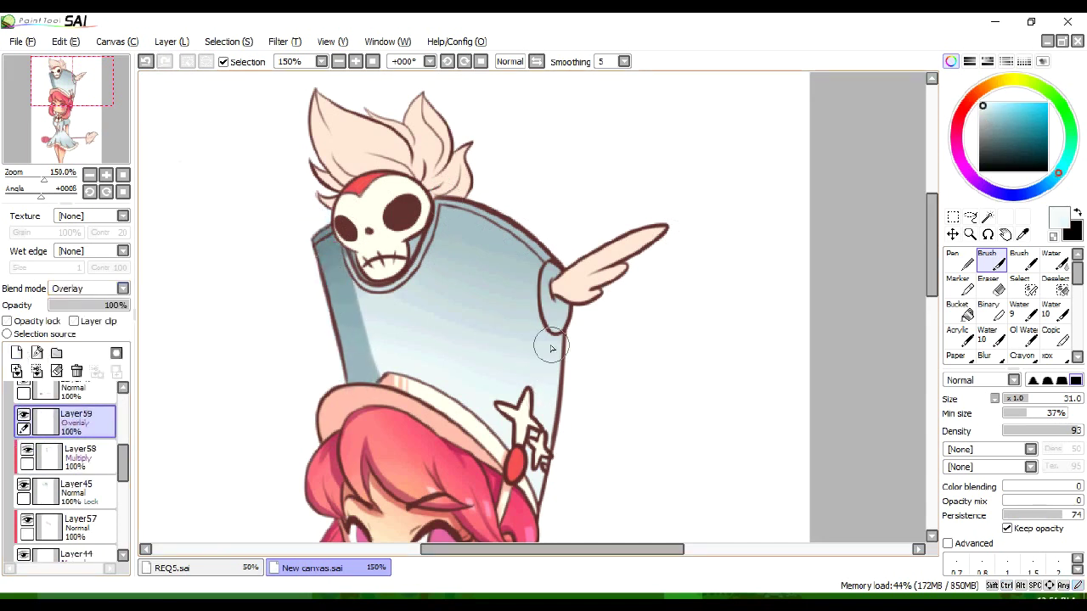
left_click_drag(503, 378, 501, 336)
key("e")
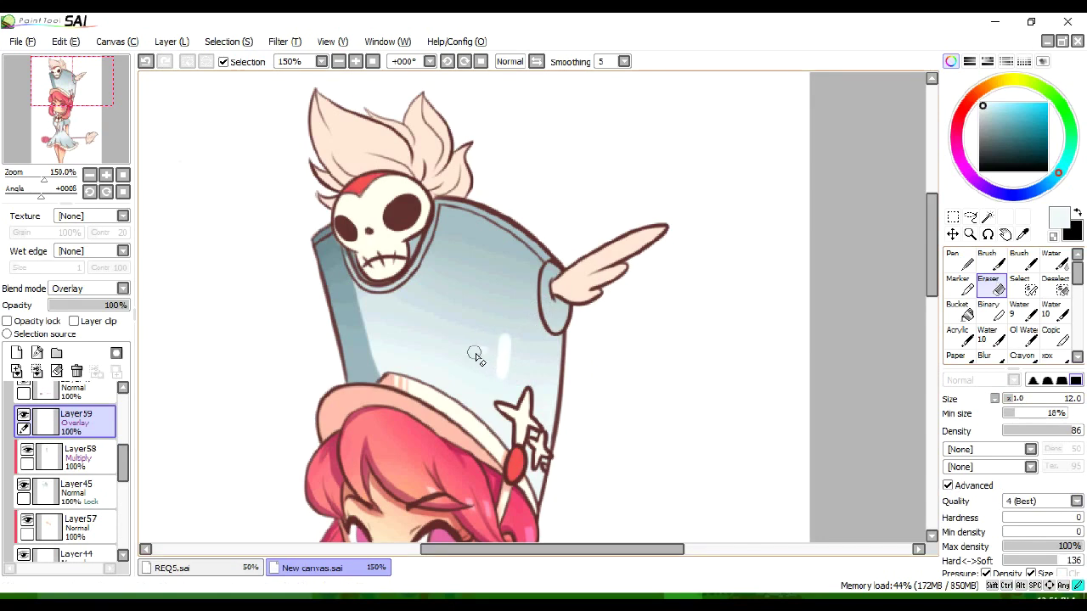
key("b")
key("e")
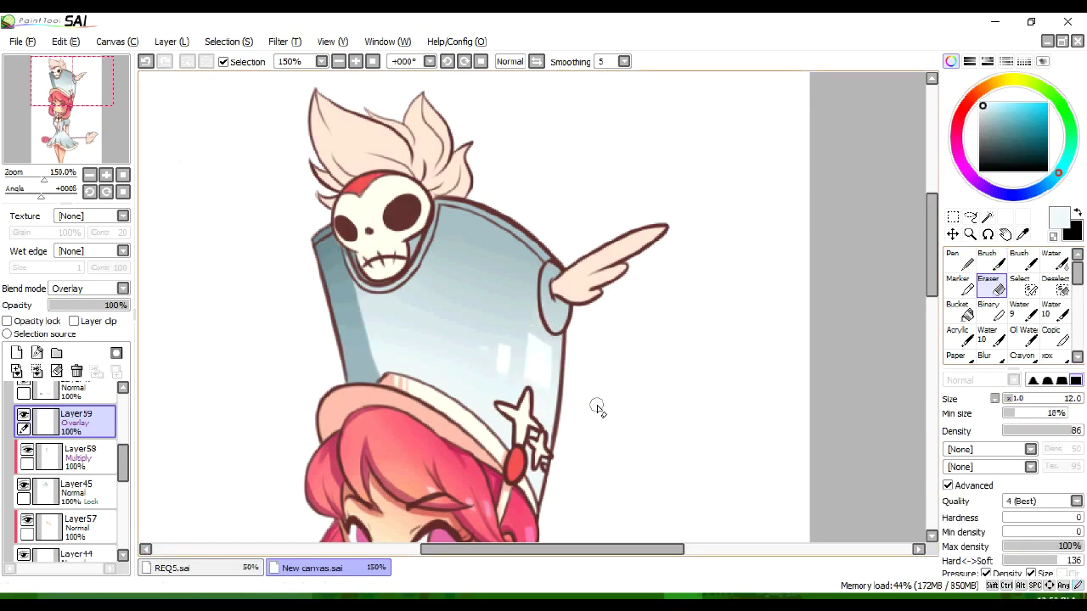
key("b")
Paint the oval at the wing's base red with darker red shading on a new layer
scroll(616, 311, "up", 3)
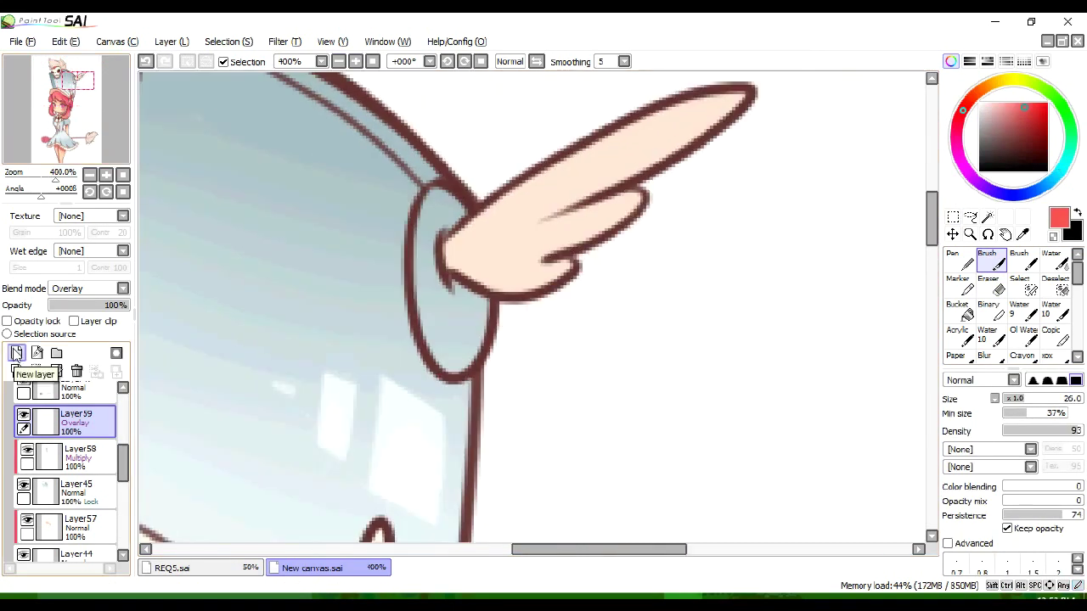
left_click(17, 353)
mouse_move(439, 219)
left_mouse_down()
mouse_move(447, 365)
mouse_move(441, 239)
left_mouse_up()
mouse_move(455, 323)
left_mouse_down()
mouse_move(456, 298)
mouse_move(464, 329)
left_mouse_up()
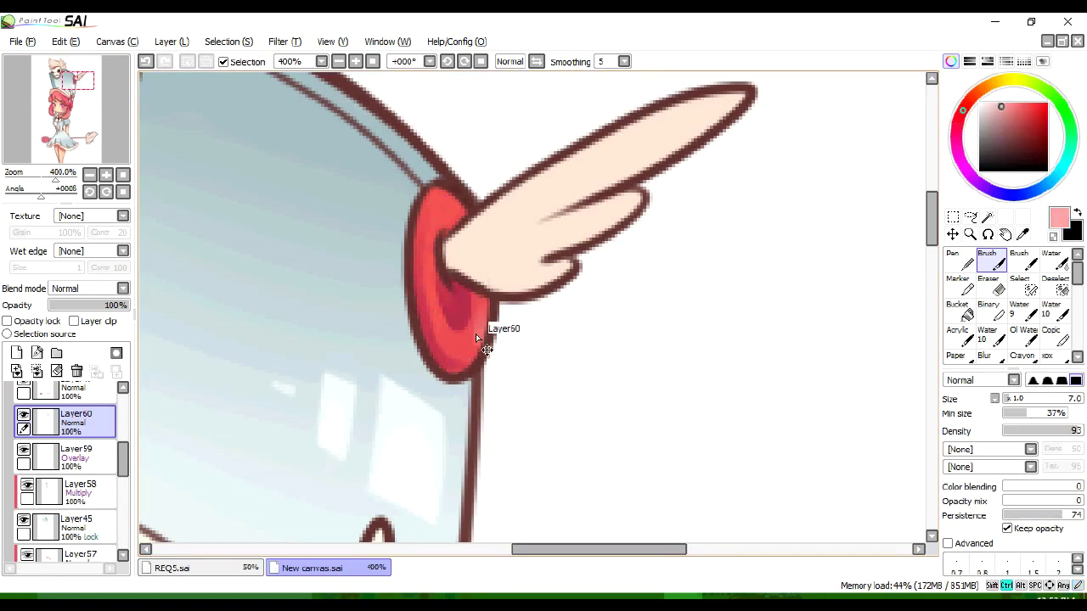
Add a light pink highlight to the red oval on a new layer and trim it with the Eraser
key("ctrl+shift+n")
left_click_drag(479, 335, 482, 316)
key("e")
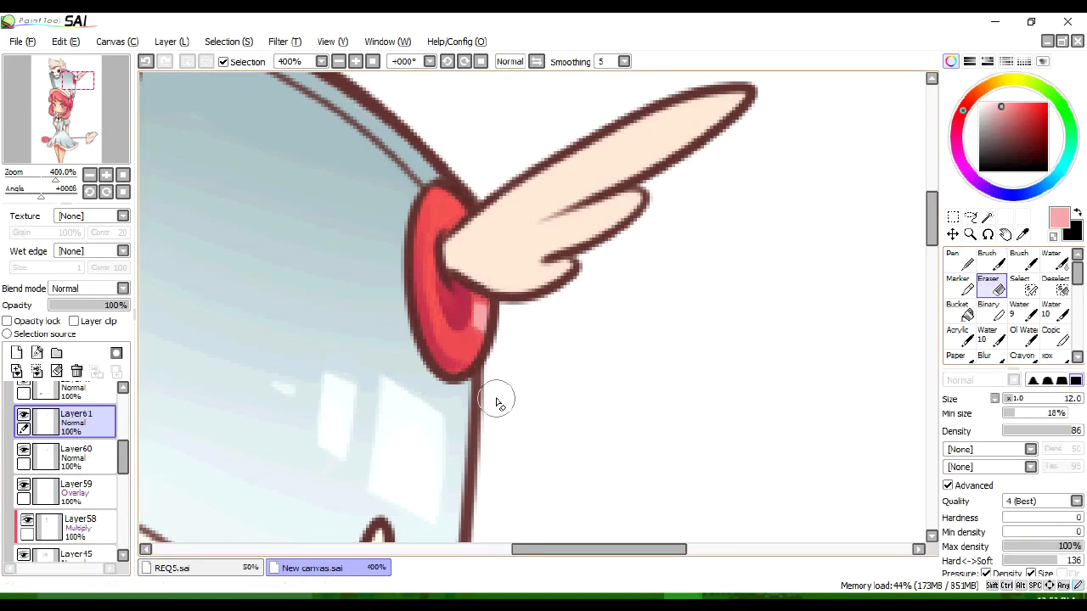
left_click(338, 61)
left_click(355, 61)
Repaint the skull's red cheek and forehead patches and shade them with dark red
key("b")
left_click_drag(82, 145, 422, 247)
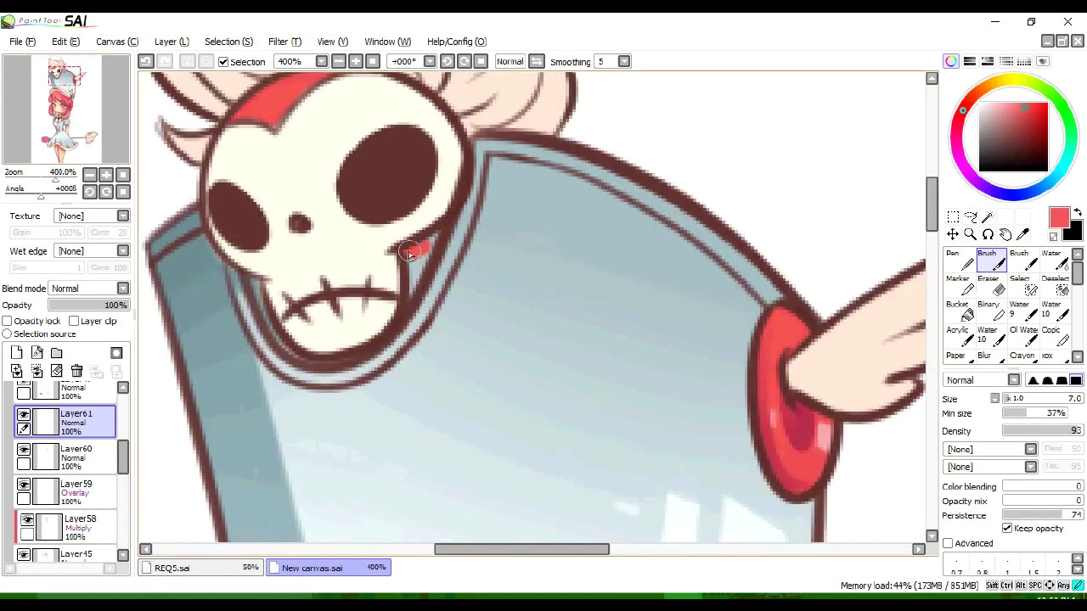
left_click_drag(264, 120, 366, 167)
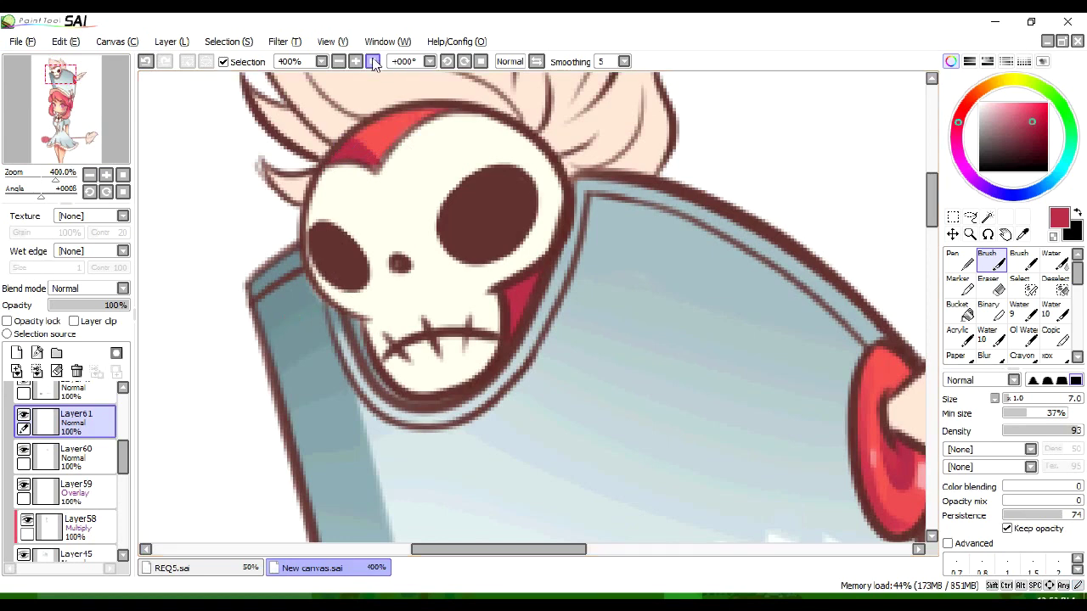
Paint darker red shadows on the baton's head and rod on a new layer
left_click(372, 61)
left_click(355, 61)
left_click(356, 62)
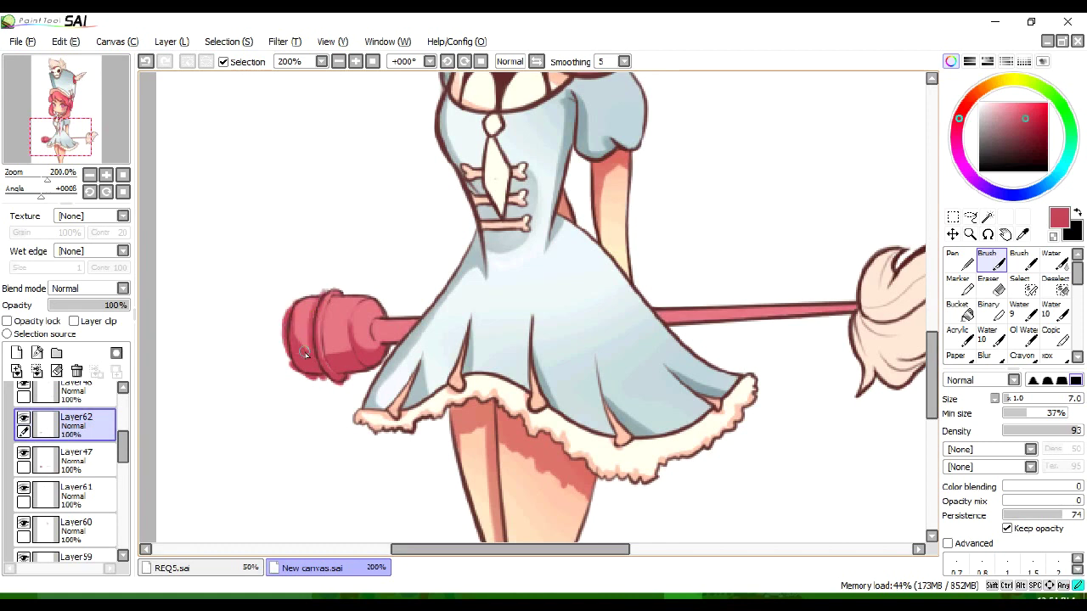
left_click_drag(655, 321, 853, 314)
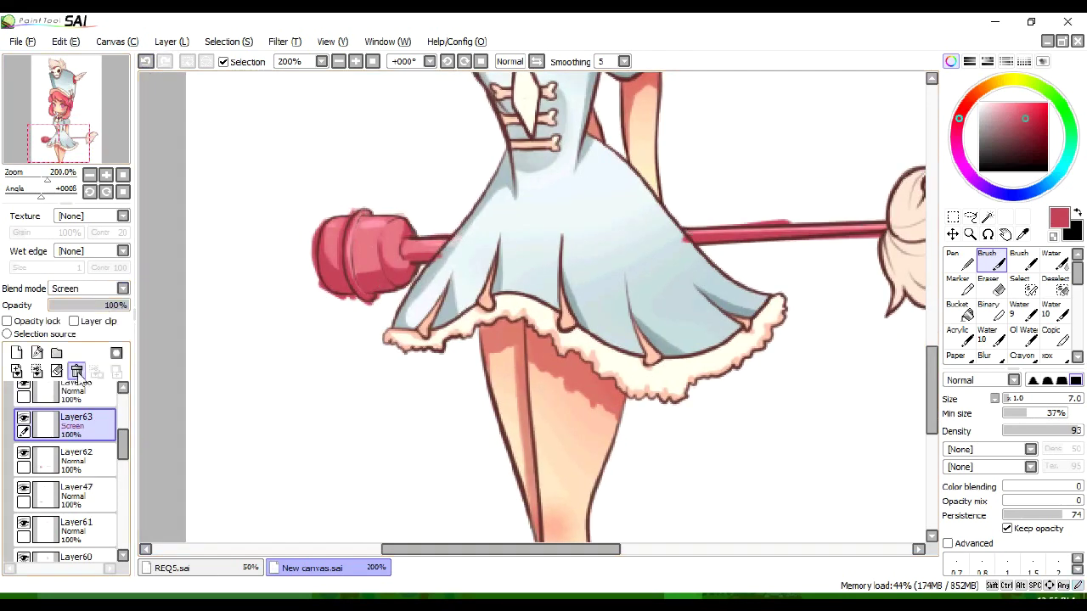
Set the baton shadow layer to Multiply at 66% opacity and clip it to the baton's base layer
left_click(76, 459)
left_click(85, 288)
left_click(85, 302)
left_click(74, 321)
left_click(100, 305)
left_click(77, 494)
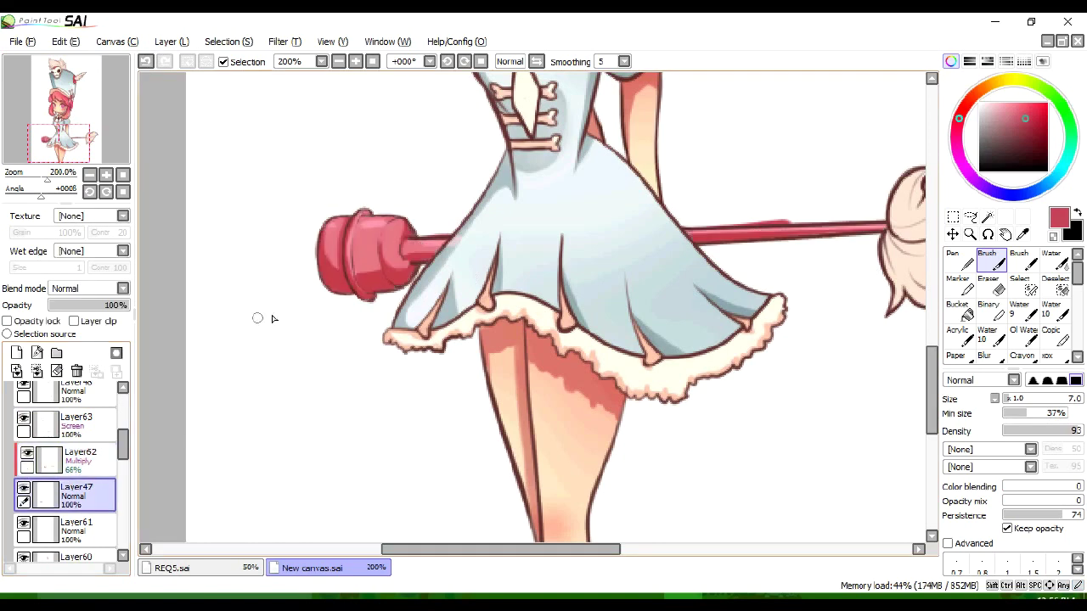
key("e")
Clip the top baton layer to the baton and change its blend mode to Addition
left_click(78, 424)
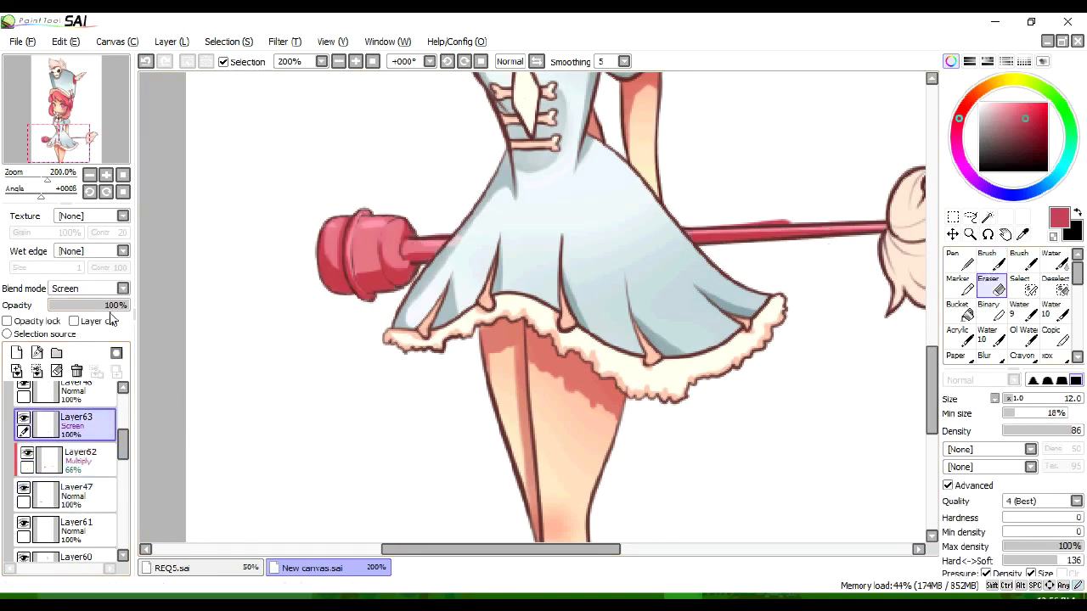
left_click(100, 321)
left_click(85, 289)
left_click(85, 342)
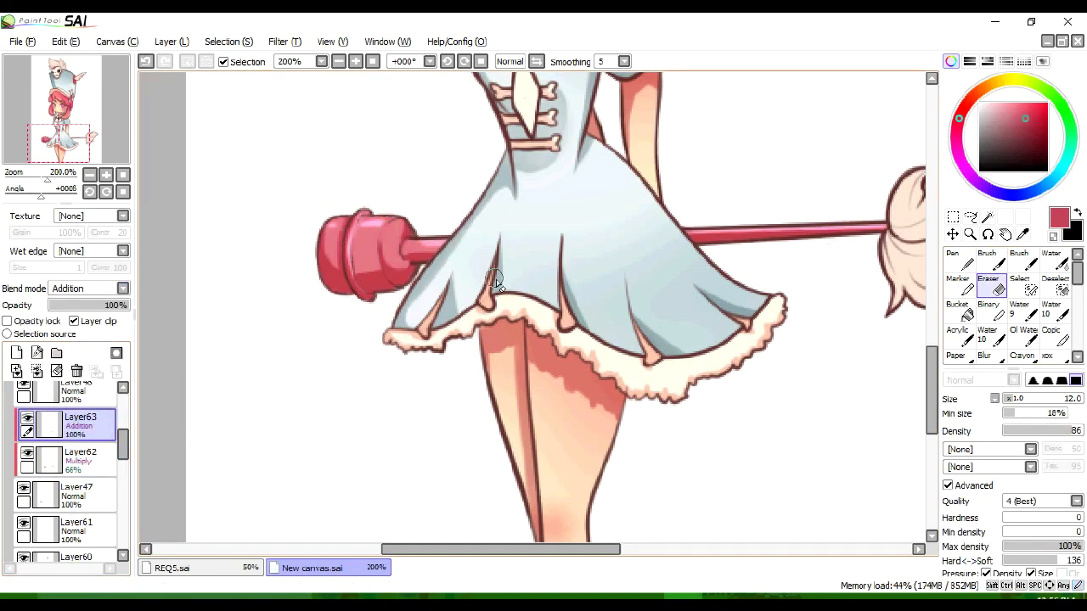
Apply the Fringe wet edge effect to the Multiply shadow layer directly above the skin
scroll(103, 433, "up", 1)
left_click(81, 497)
left_click(89, 251)
left_click(85, 268)
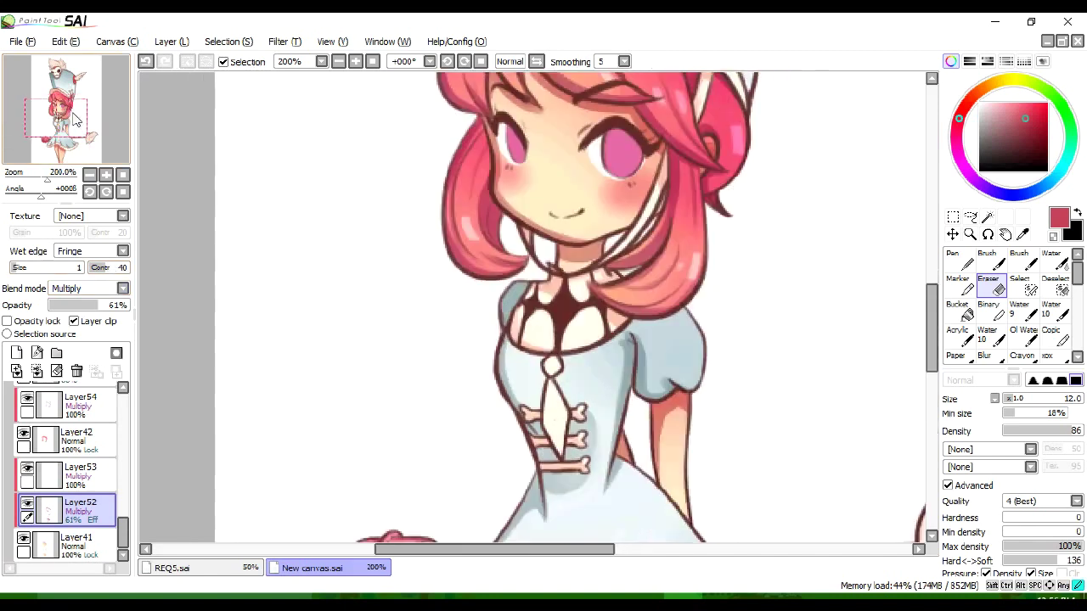
Lower the baton's Addition layer to 63% opacity
scroll(117, 474, "down", 5)
scroll(117, 463, "up", 3)
left_click(85, 421)
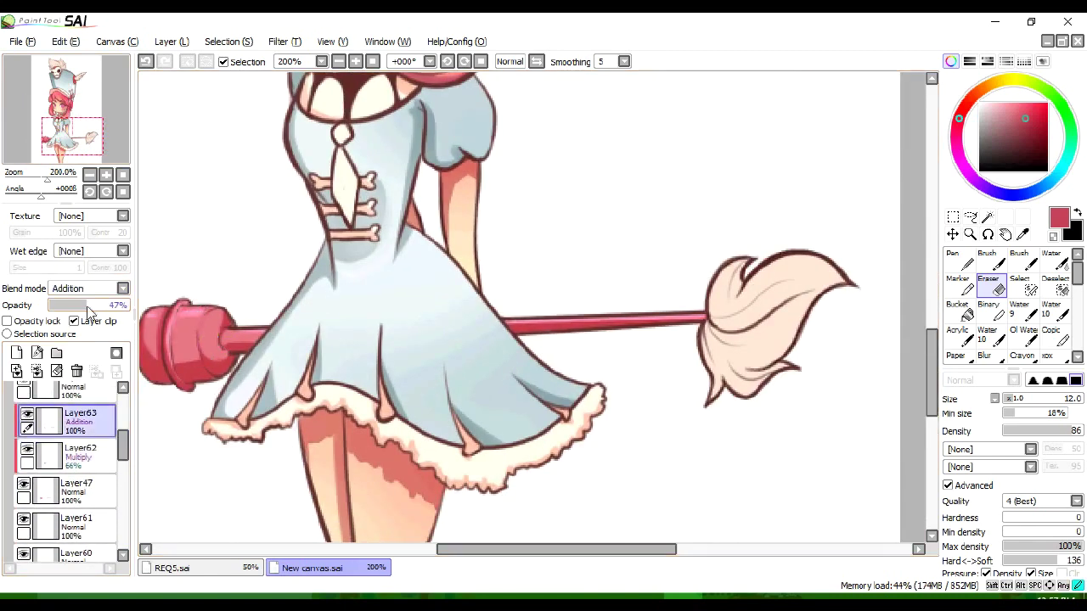
key("b")
Shade the base of the baton's fur tuft with pink on its opacity-locked layer and blend it with Blur
scroll(123, 435, "up", 1)
left_click(81, 446)
left_click_drag(72, 140, 100, 137)
left_click(984, 356)
left_click_drag(378, 288, 406, 246)
left_click(987, 259)
left_click(376, 288, "alt")
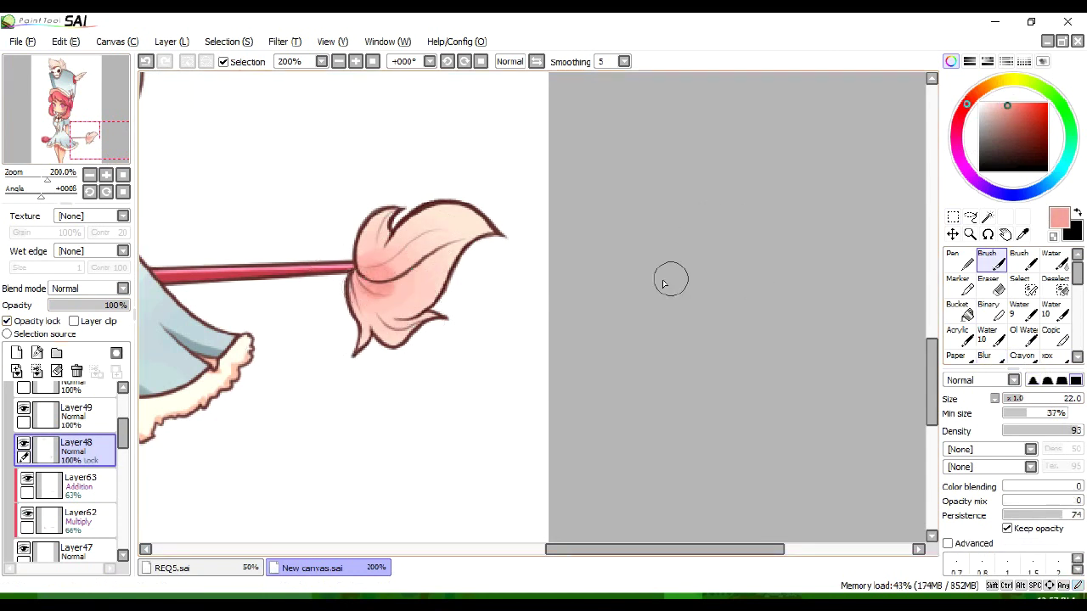
Paint brown shadow strokes along the tuft's fur strands on a new layer, checking the tuft with that layer hidden
key("ctrl+shift+n")
left_click_drag(361, 298, 431, 255)
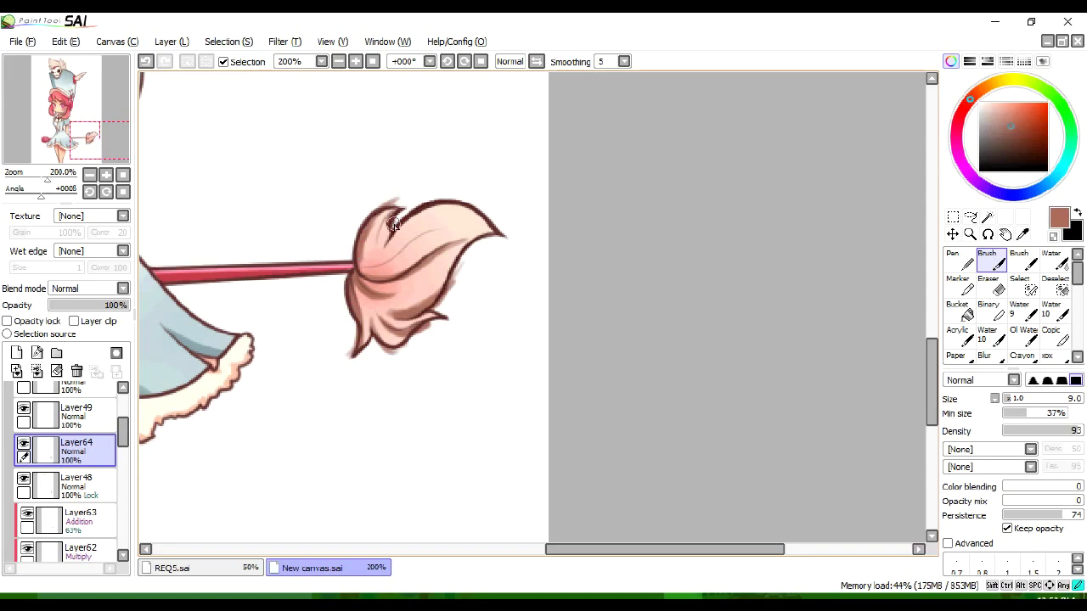
left_click(81, 484)
left_click(24, 444)
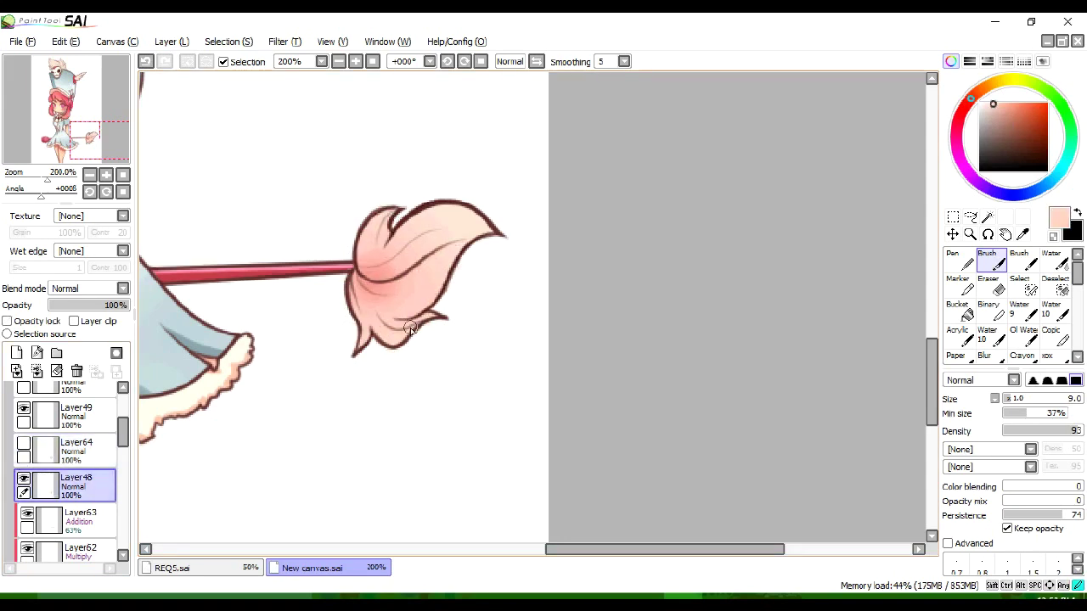
left_click(24, 443)
Set the tuft's shadow layer to Multiply at 59% opacity and clip it to the tuft's base layer
left_click(80, 450)
left_click(89, 289)
left_click_drag(119, 305, 64, 305)
left_click(74, 321)
Adjust the tuft shadow layer's colour with Hue/Saturation
key("minus")
key("minus")
key("minus")
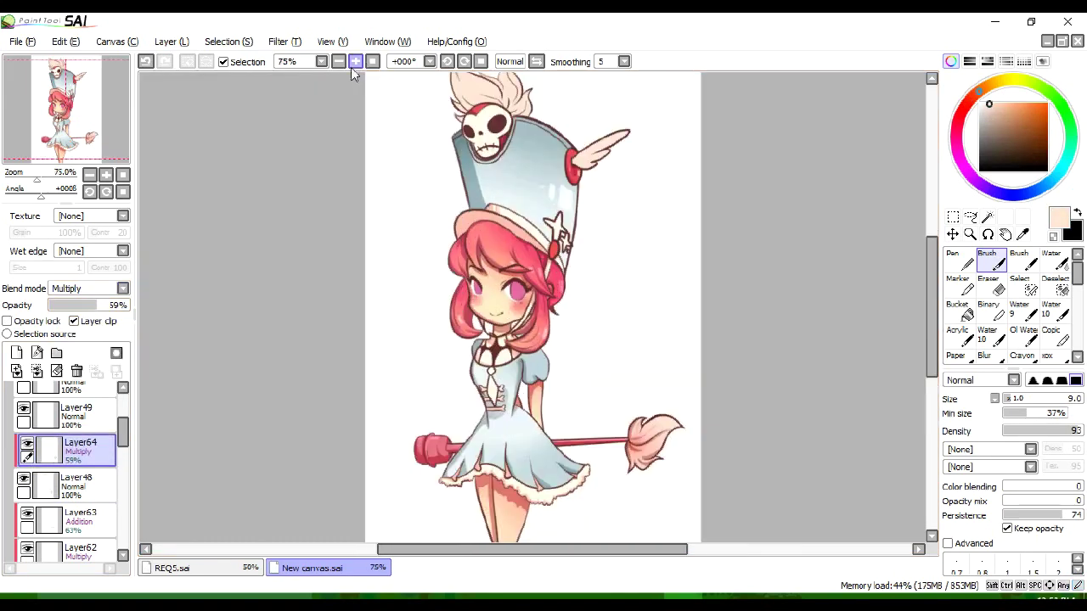
key("ctrl+u")
left_click(906, 494)
Lock the opacity of the baton tuft's base layer and paint pale cream toward the tuft's tip
left_click(76, 463)
key("plus")
key("plus")
key("plus")
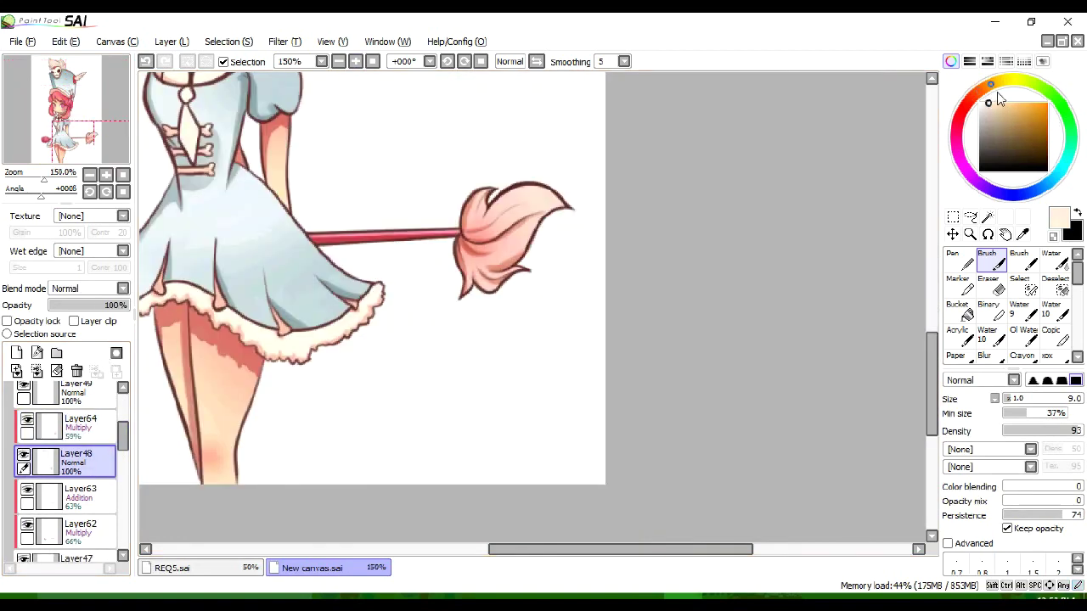
key("b")
mouse_move(527, 283)
left_mouse_down()
mouse_move(476, 475)
mouse_move(385, 442)
left_mouse_up()
left_click(81, 424)
key("b")
left_click(338, 61)
key("plus")
key("plus")
key("plus")
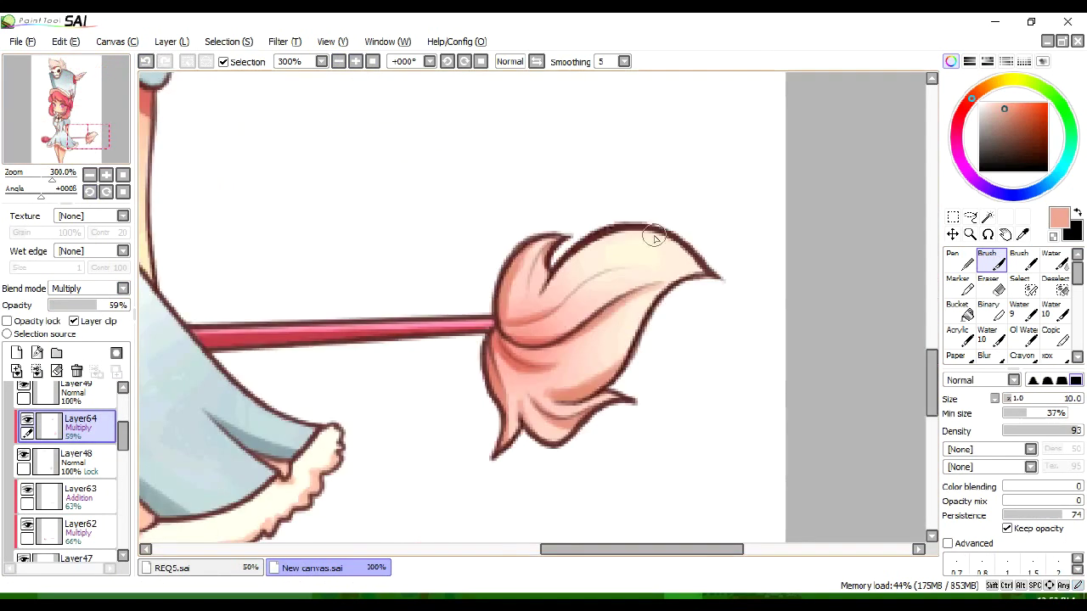
Add a new layer, and shade the base of the hat's plume with soft pink on its opacity-locked base layer
key("ctrl+shift+n")
left_click(398, 183, "alt")
key("b")
left_click_drag(101, 128, 70, 119)
left_click(1005, 103)
left_click(76, 510)
key("b")
mouse_move(357, 246)
left_mouse_down()
mouse_move(425, 288)
mouse_move(289, 238)
left_mouse_up()
key("b")
left_click_drag(407, 238, 315, 315)
Paint salmon shadow strokes along the strands of the hat's plume on the clipped Multiply shadow layer
key("Page_Up")
key("b")
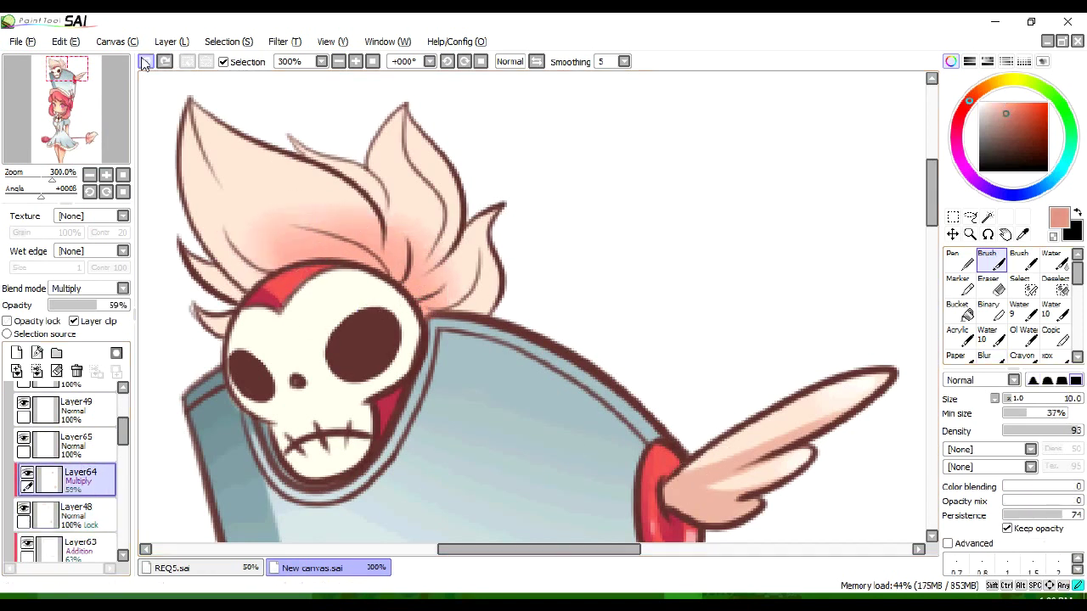
left_click_drag(220, 127, 206, 247)
left_click_drag(373, 170, 293, 271)
mouse_move(348, 212)
left_mouse_down()
mouse_move(280, 218)
mouse_move(263, 249)
left_mouse_up()
left_click_drag(213, 111, 199, 191)
left_click_drag(394, 280, 433, 119)
left_click_drag(441, 203, 399, 289)
left_click_drag(394, 119, 382, 204)
left_click_drag(442, 127, 427, 212)
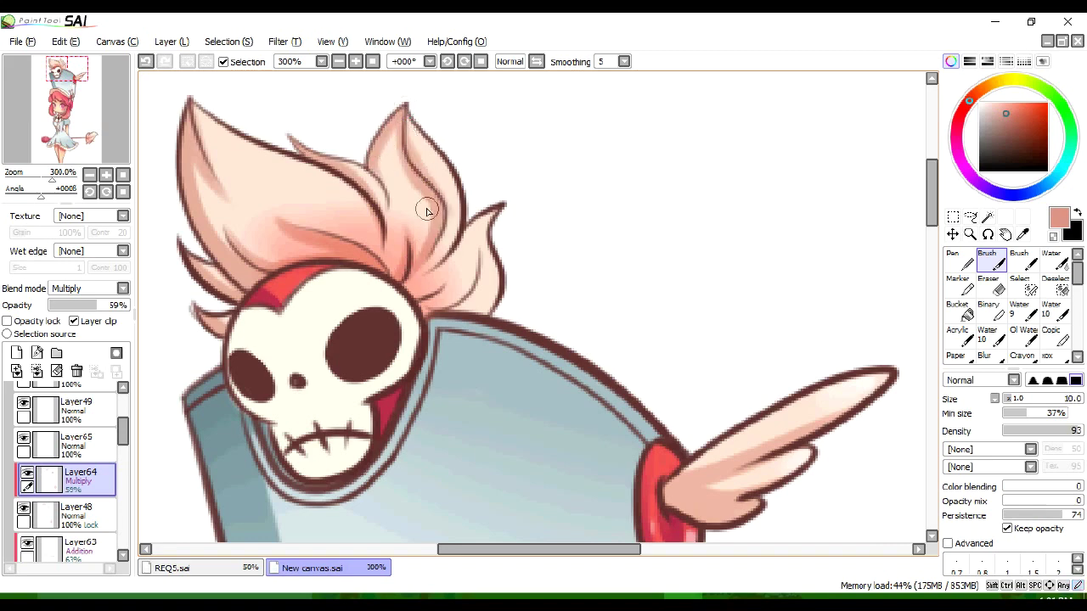
left_click_drag(448, 255, 427, 307)
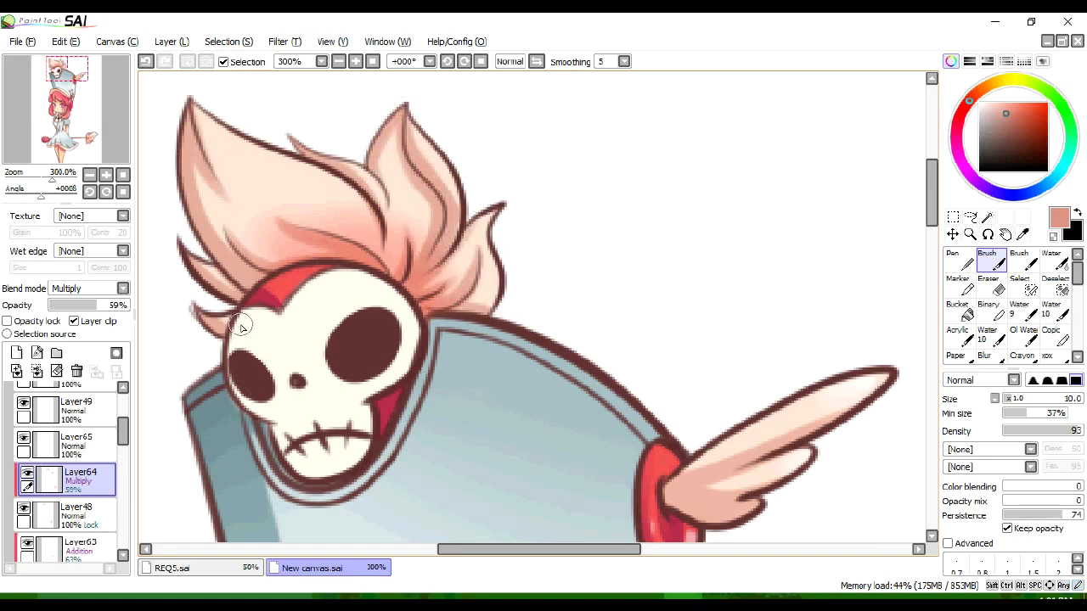
Set the opacity of the plume and tuft shadow layer to 87%
key("e")
mouse_move(95, 305)
left_mouse_down()
mouse_move(81, 305)
mouse_move(117, 305)
left_mouse_up()
key("minus")
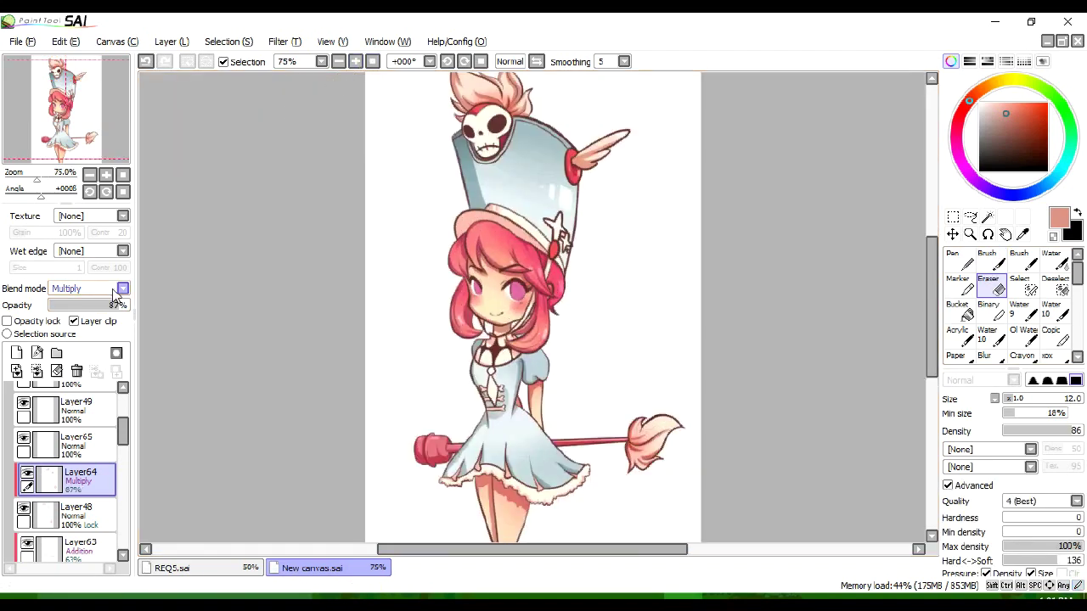
Lock the eye-white layer's opacity, shade the whites with greyish beige and blend them with Blur
left_click(77, 410)
scroll(26, 459, "up", 3)
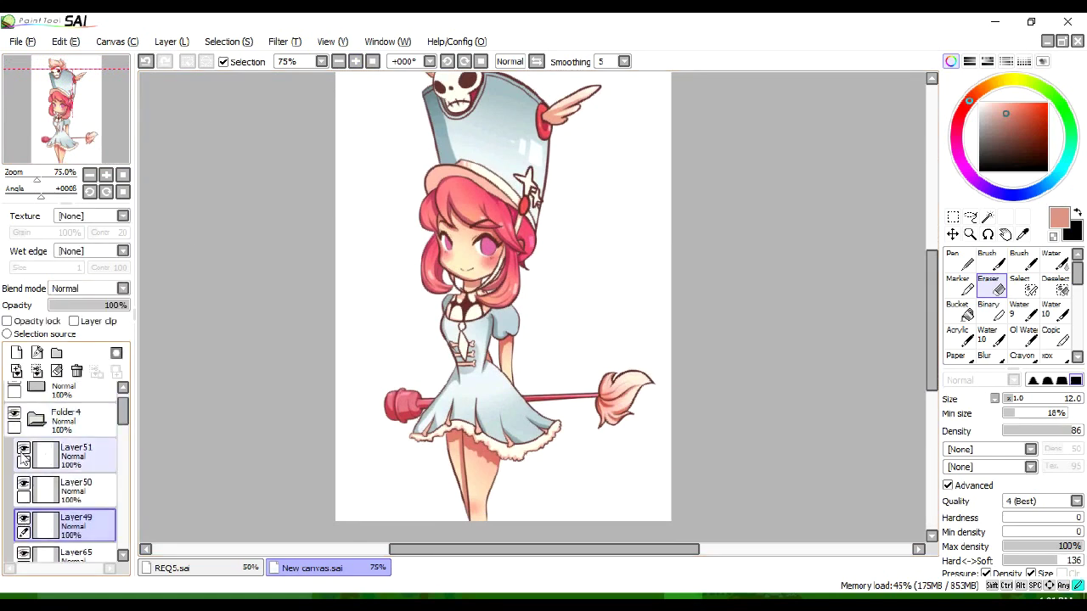
left_click(68, 490)
key("plus")
key("plus")
key("plus")
key("b")
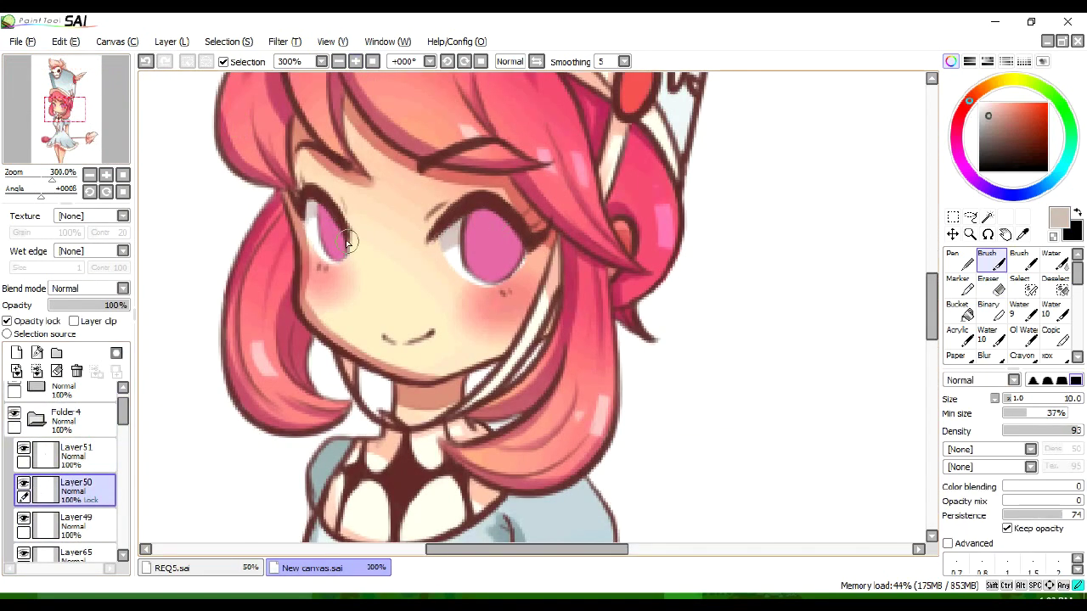
key("r")
Paint plum shading and pupils over the upper part of both irises on a new layer
key("ctrl+shift+n")
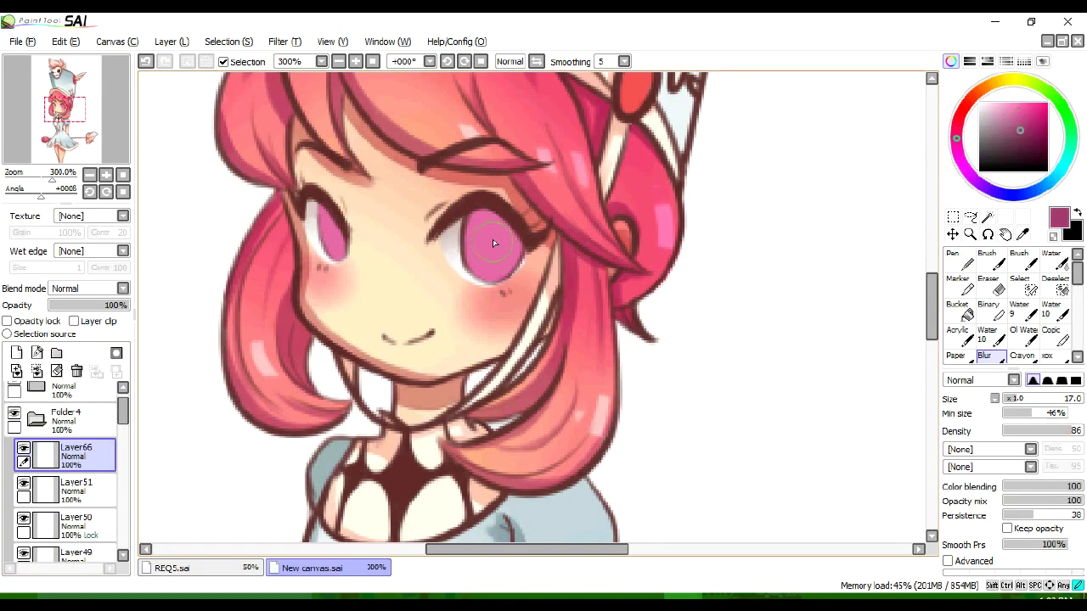
key("b")
left_click_drag(501, 246, 496, 239)
mouse_move(335, 228)
left_mouse_down()
mouse_move(343, 238)
mouse_move(327, 221)
left_mouse_up()
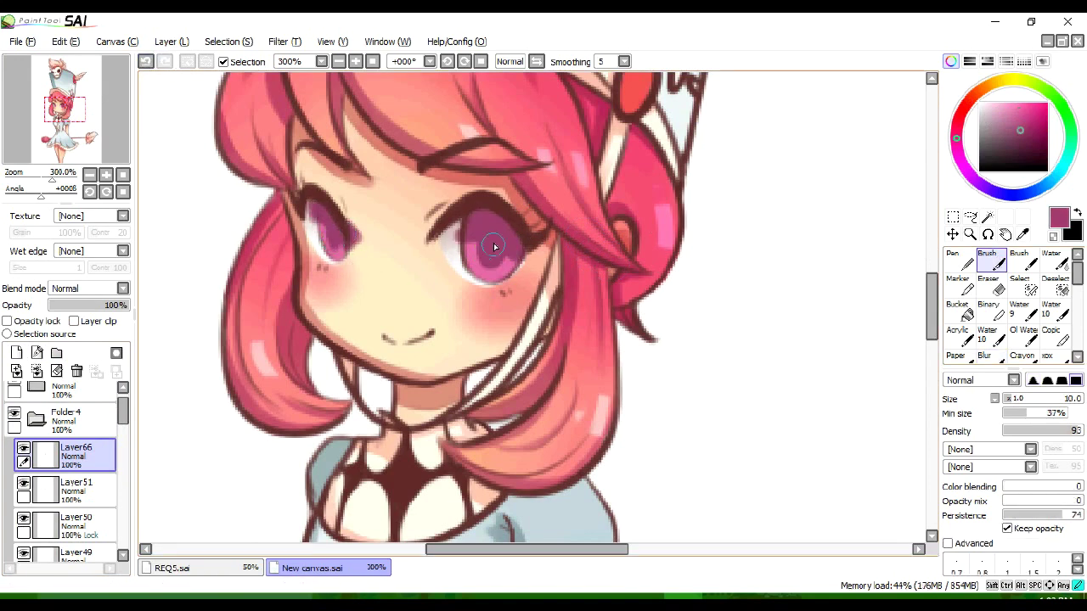
Set the iris shadow layer to Multiply at 66% opacity, lock its opacity and deepen the shading with dark plum
left_click(89, 288)
left_click(85, 312)
left_click(1023, 152)
left_click(985, 355)
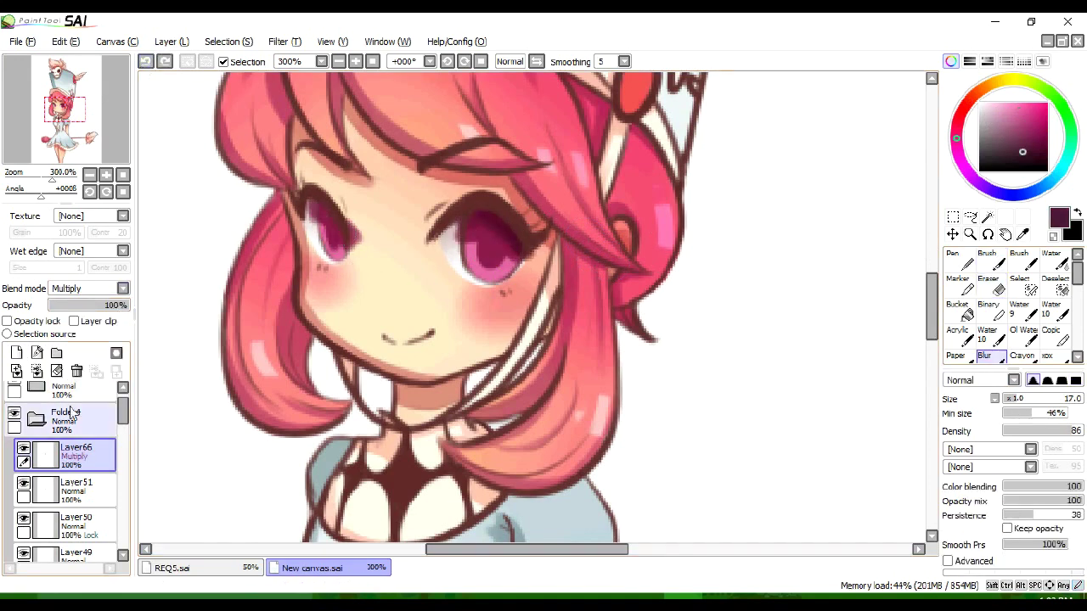
left_click_drag(478, 252, 473, 218)
left_click_drag(336, 225, 352, 255)
left_click_drag(128, 305, 102, 305)
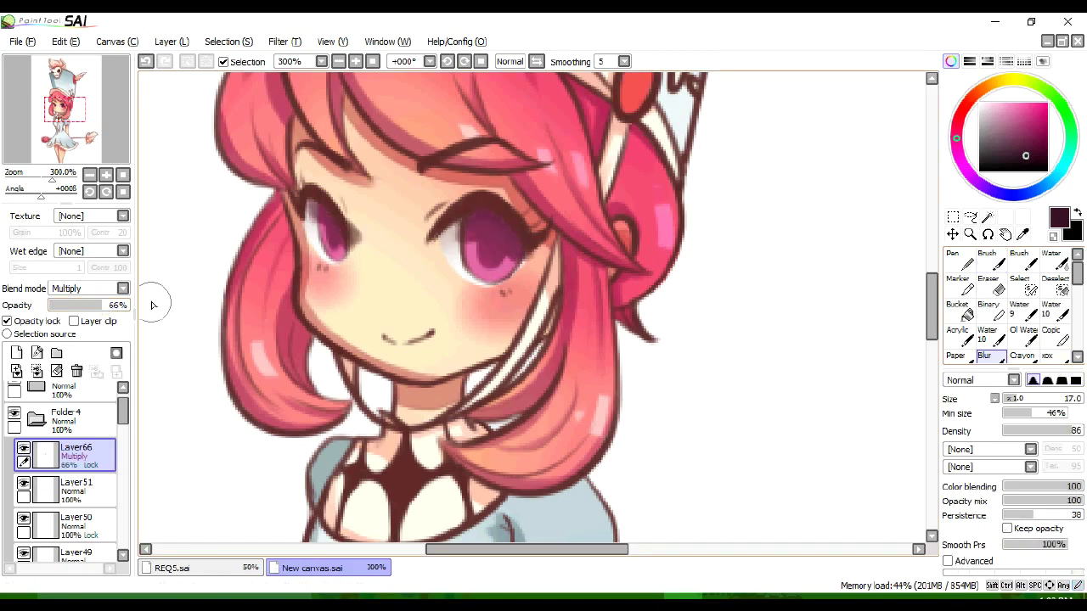
Paint pink glows on the lower part of both irises on a new layer set to Addition at 68% opacity
key("ctrl+shift+n")
key("b")
left_click(582, 221, "alt")
left_click_drag(484, 264, 493, 270)
left_click_drag(330, 246, 336, 252)
left_click(89, 288)
left_click(85, 348)
left_click_drag(128, 305, 102, 305)
Add a new layer above the iris glows and clip the iris shadow layer to the iris base layer
left_click(472, 277, "alt")
key("r")
key("ctrl+shift+n")
left_click(78, 522)
left_click(74, 321)
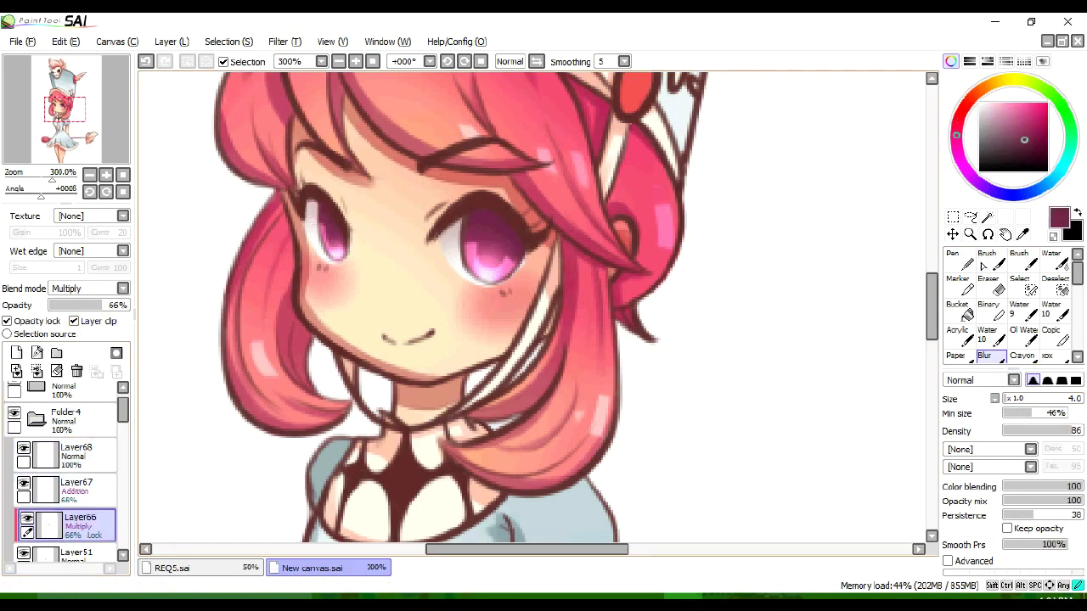
Hide the topmost eye layer and adjust the iris base layer with Hue/Saturation to Hue +9 and Luminescence -4
left_click(987, 259)
left_click(77, 552)
left_click(24, 448)
left_click(24, 483)
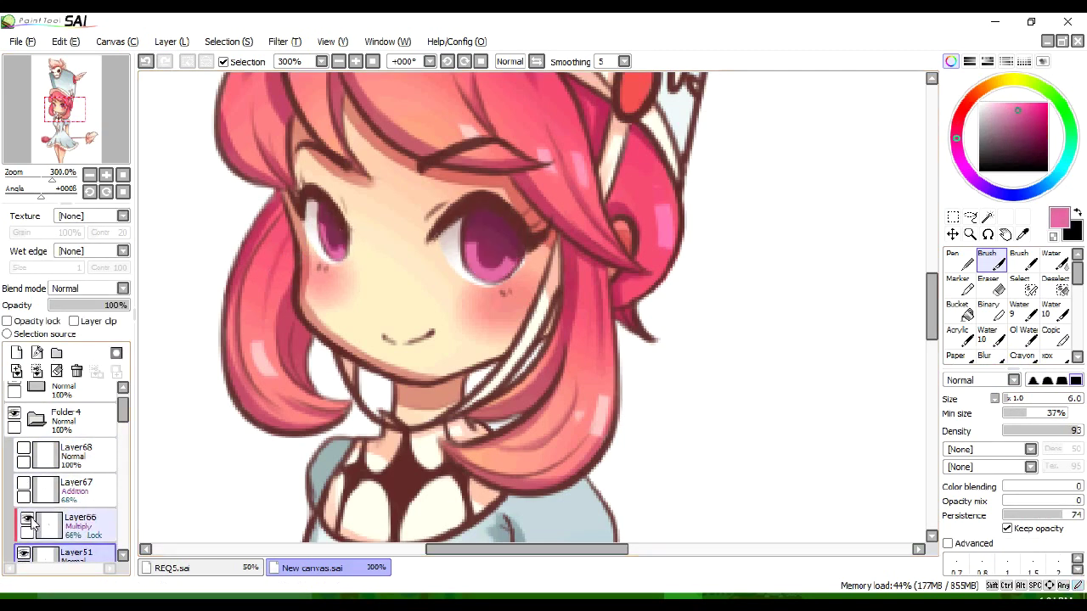
scroll(68, 475, "down", 2)
key("ctrl+u")
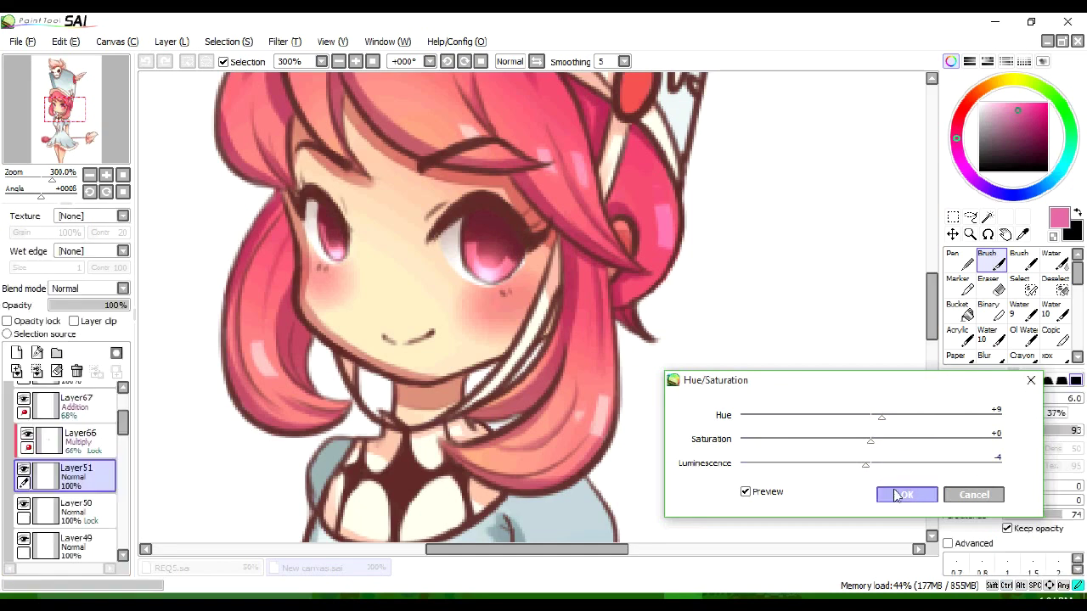
left_click(904, 495)
Paint orange highlights in the upper irises on a new layer set to Addition
key("ctrl+shift+n")
left_click(479, 219, "alt")
left_click(88, 288)
left_click(77, 346)
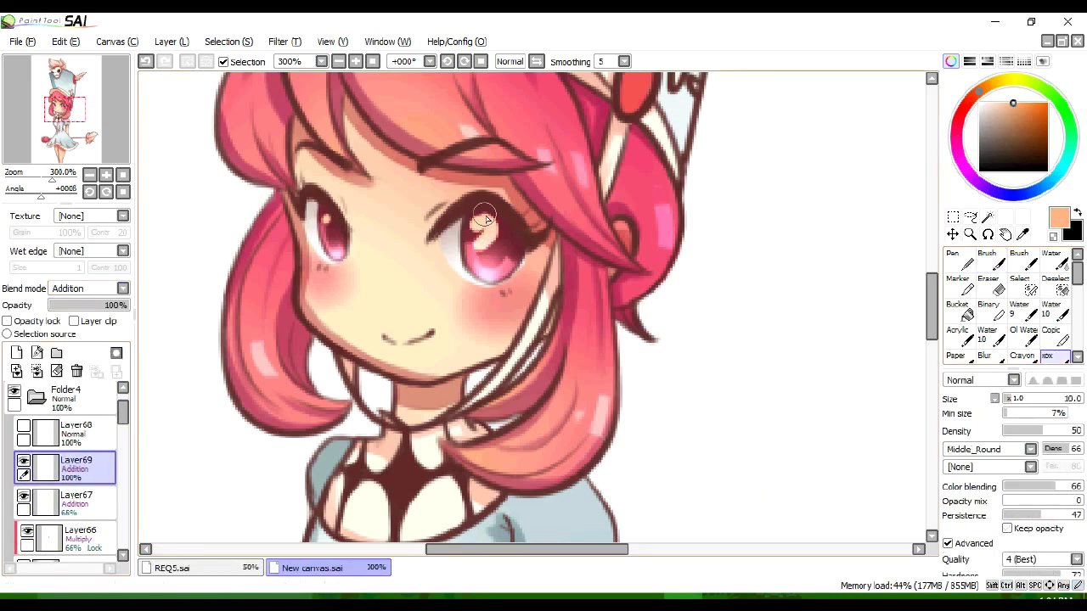
left_click(474, 224)
Adjust the orange eye highlights with Hue/Saturation and transform the highlight in the larger iris
key("ctrl+u")
left_click(898, 495)
key("ctrl+t")
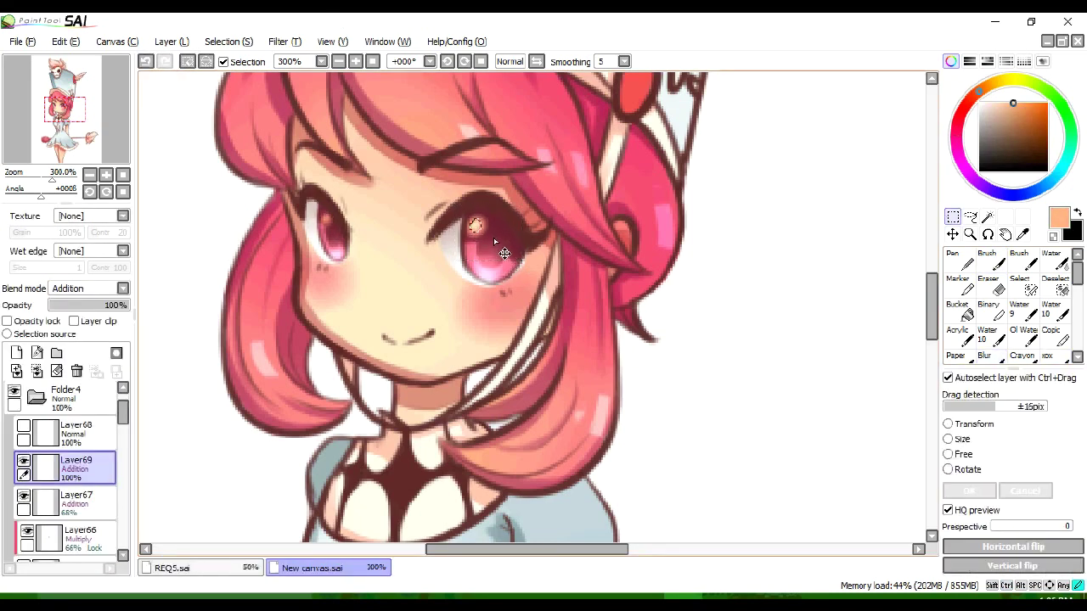
key("Return")
Add small pale sparkles to the irises on a new layer set to Addition
left_click(17, 372)
left_click(499, 229, "alt")
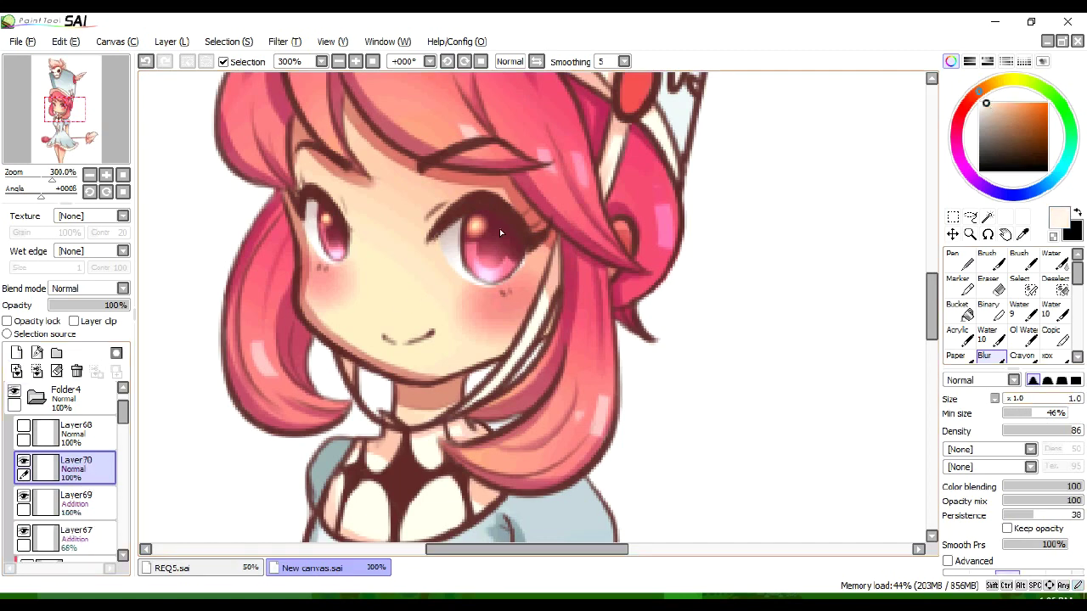
left_click(85, 289)
left_click(75, 338)
key("b")
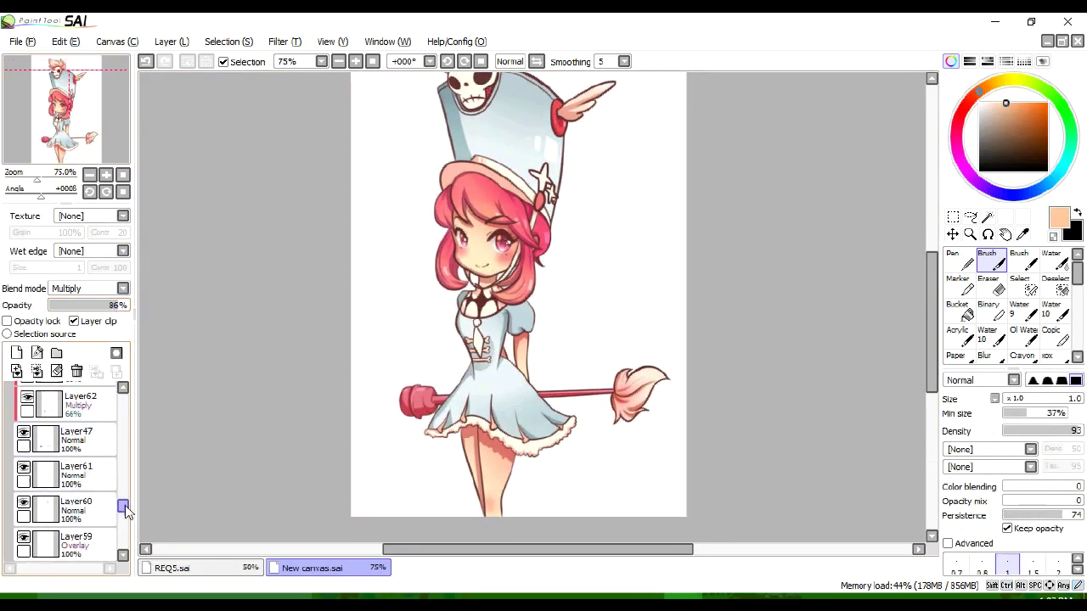
Colour the hat's star ornaments peach pink on a new layer and brush white highlights onto them
left_click(114, 476)
left_click(24, 471)
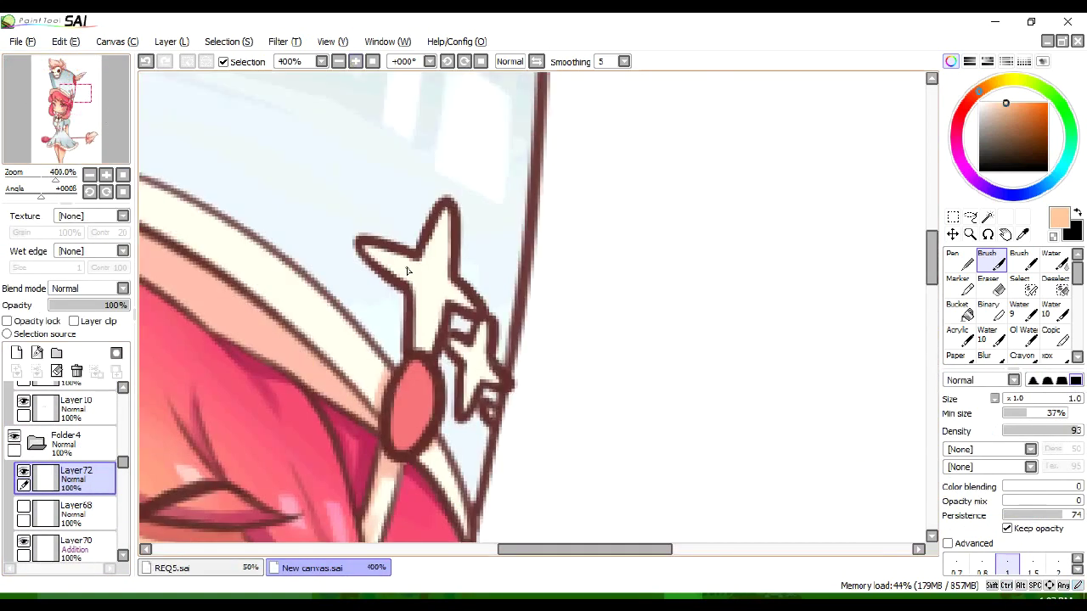
left_click_drag(1005, 103, 1000, 105)
mouse_move(433, 348)
left_mouse_down()
mouse_move(420, 255)
mouse_move(446, 208)
mouse_move(469, 387)
left_mouse_up()
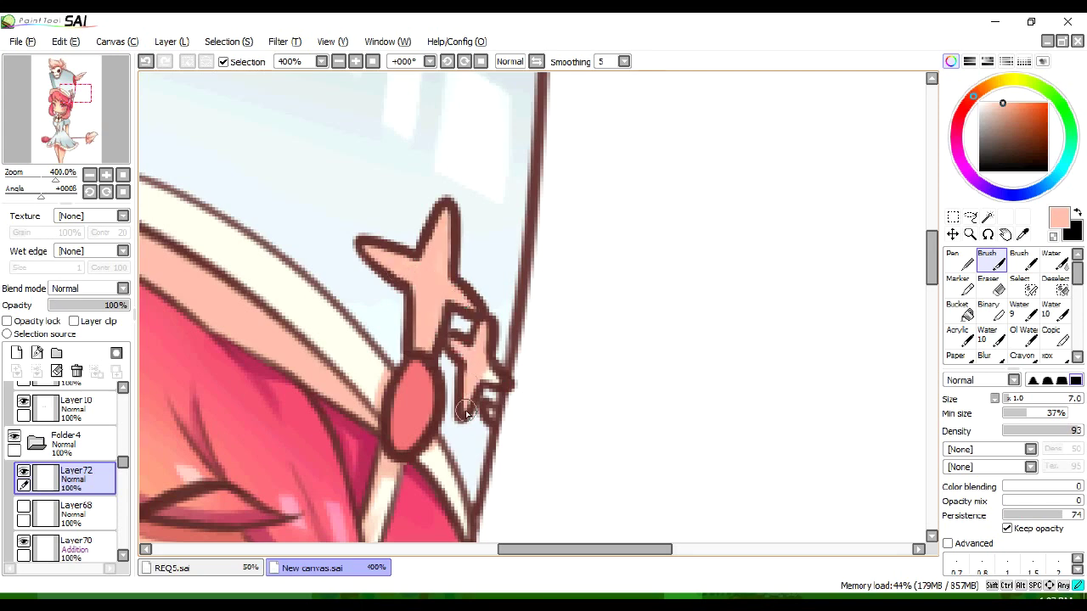
left_click(986, 103)
left_click_drag(425, 340, 442, 227)
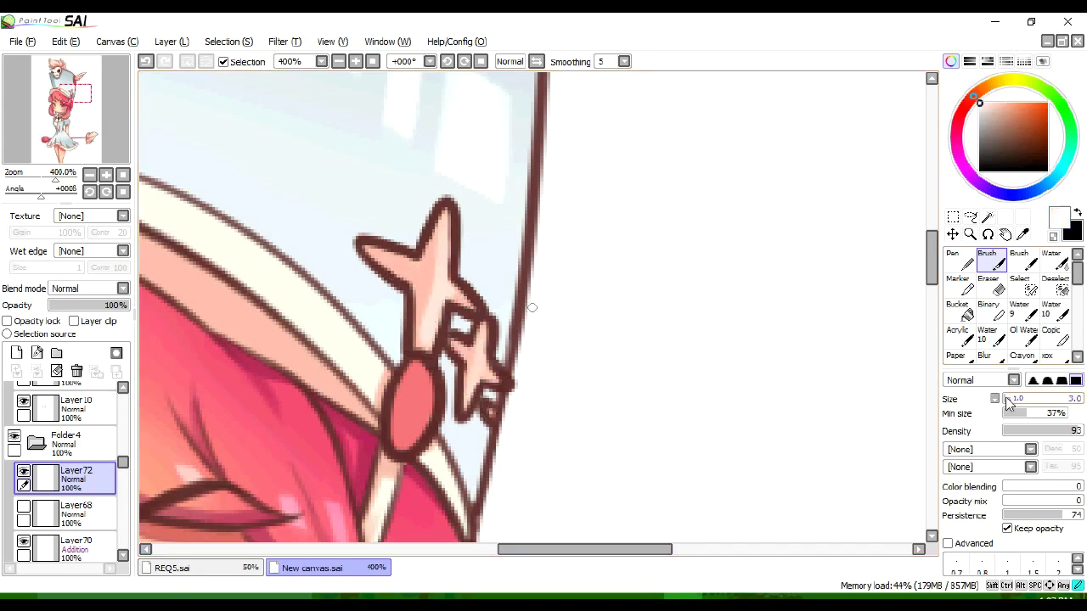
Shade the edges of the hat's skull emblem with peach pink on a new layer
scroll(308, 218, "down", 8)
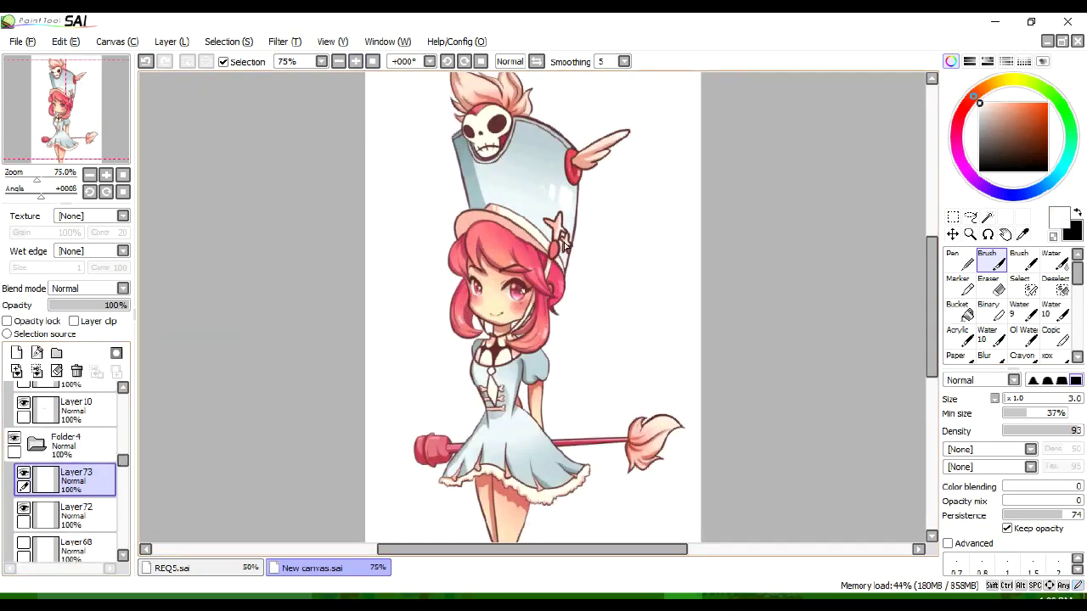
scroll(321, 244, "up", 6)
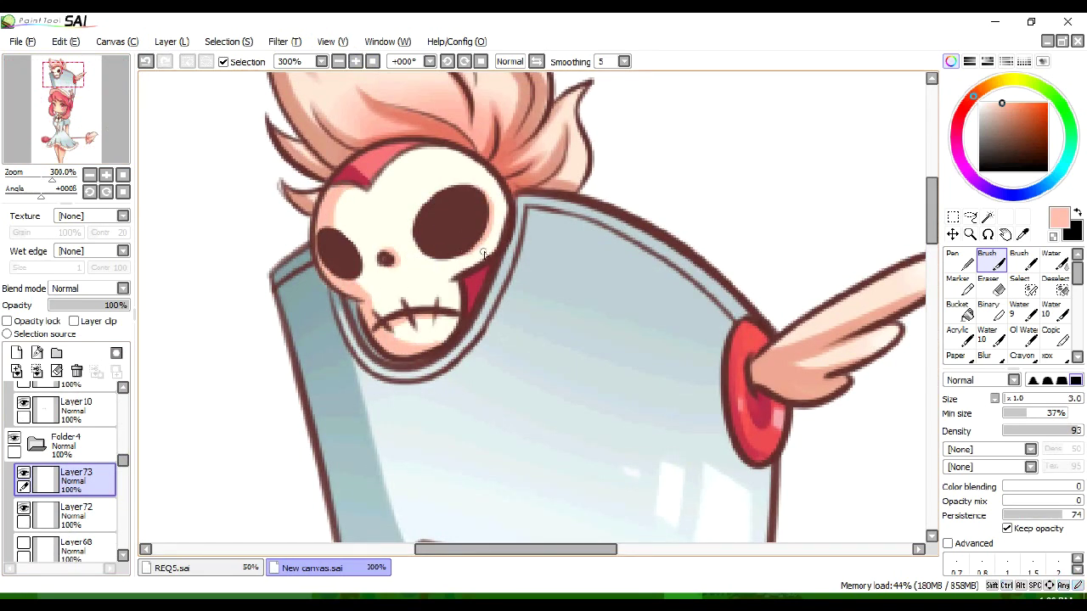
scroll(477, 188, "down", 5)
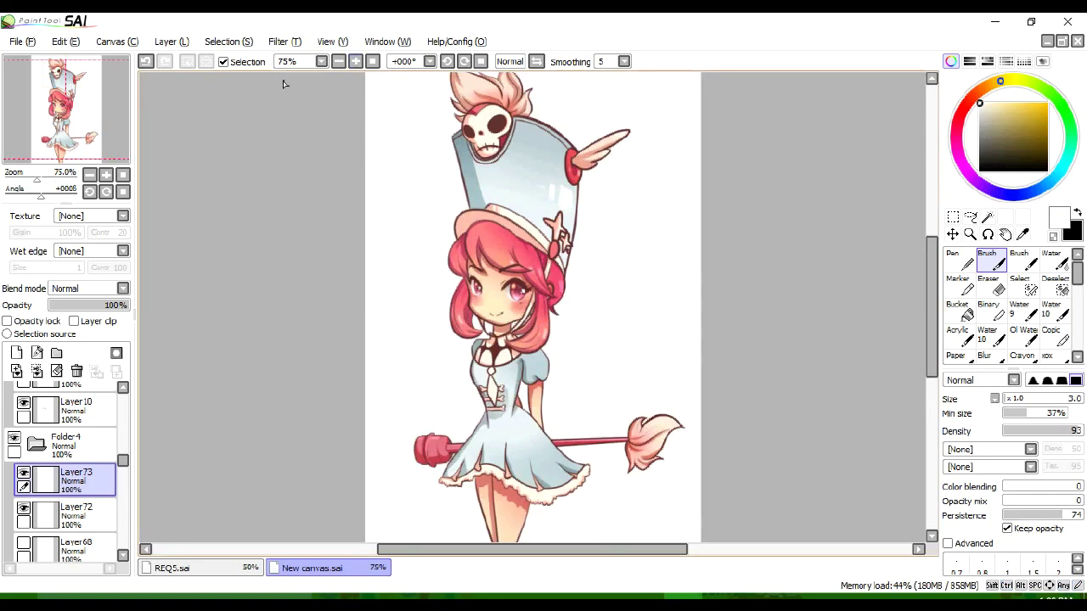
Recolour the line art around the eyes with dark maroon and reddish brown on its opacity-locked layers
left_click(64, 496)
scroll(457, 231, "up", 5)
left_click(457, 231, "alt")
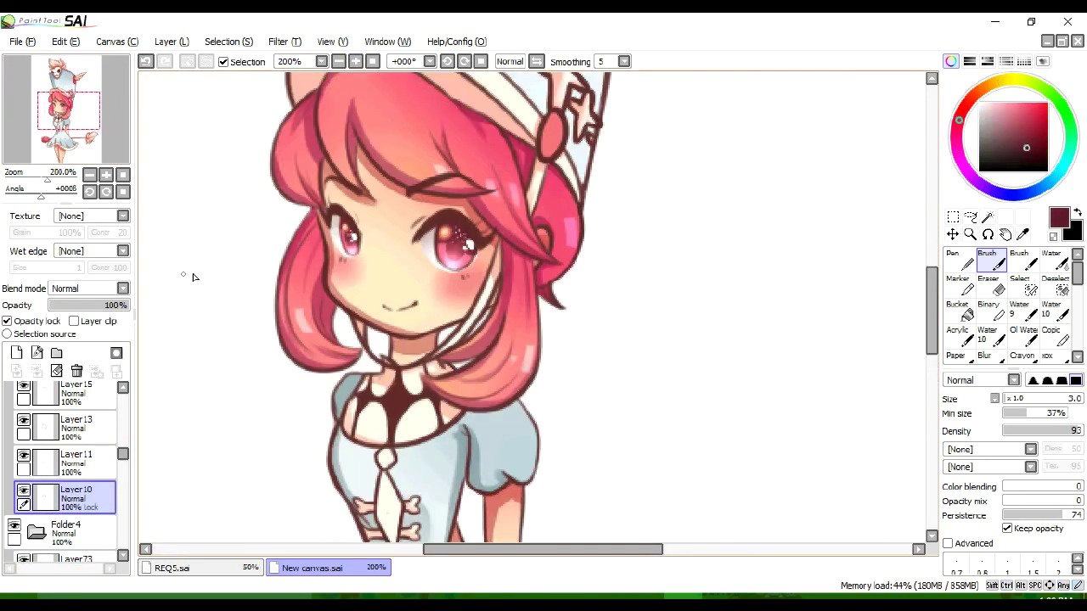
key("n")
left_click(70, 471)
left_click(488, 232, "alt")
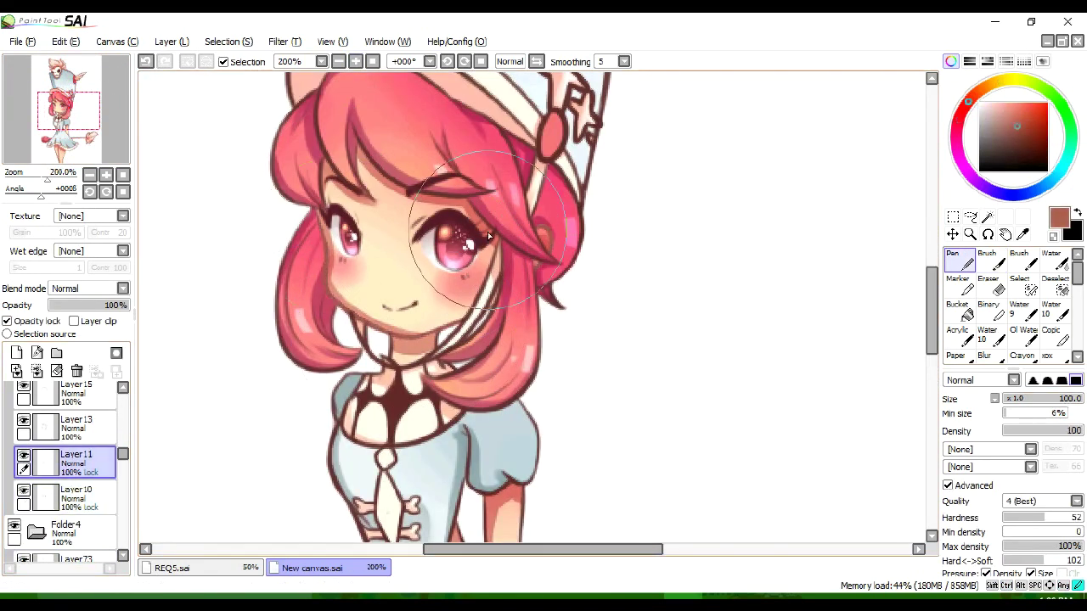
left_click(539, 242, "ctrl+shift")
left_click_drag(124, 456, 125, 527)
Try shifting the line-art folder's colours with Hue/Saturation at Hue -52, Saturation -21 and Luminescence +39, plus another blend mode
left_click(64, 391)
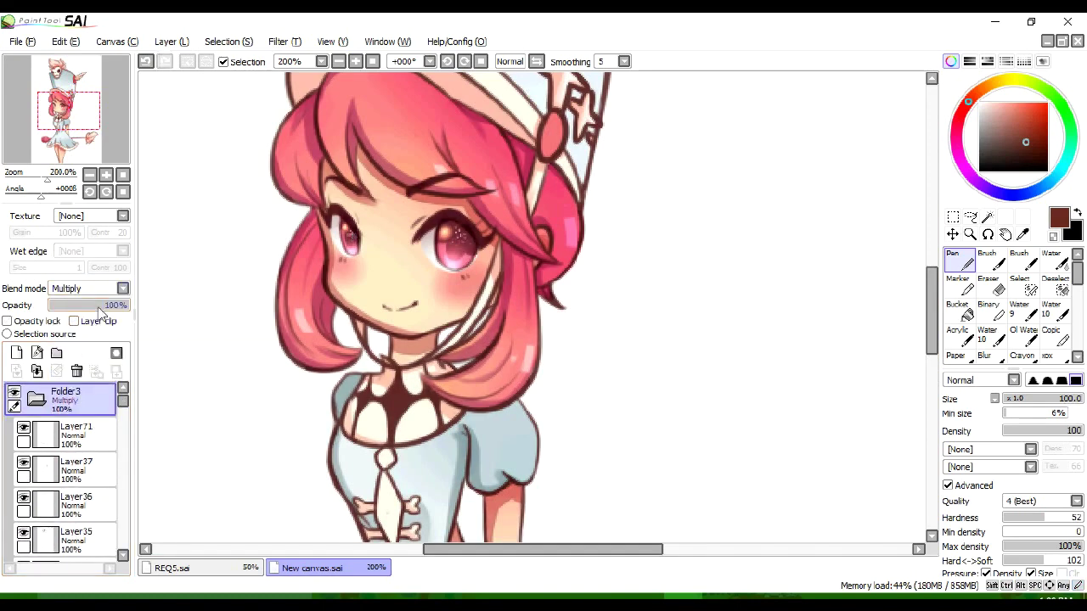
key("ctrl+u")
left_click_drag(871, 416, 879, 422)
left_click_drag(805, 440, 922, 453)
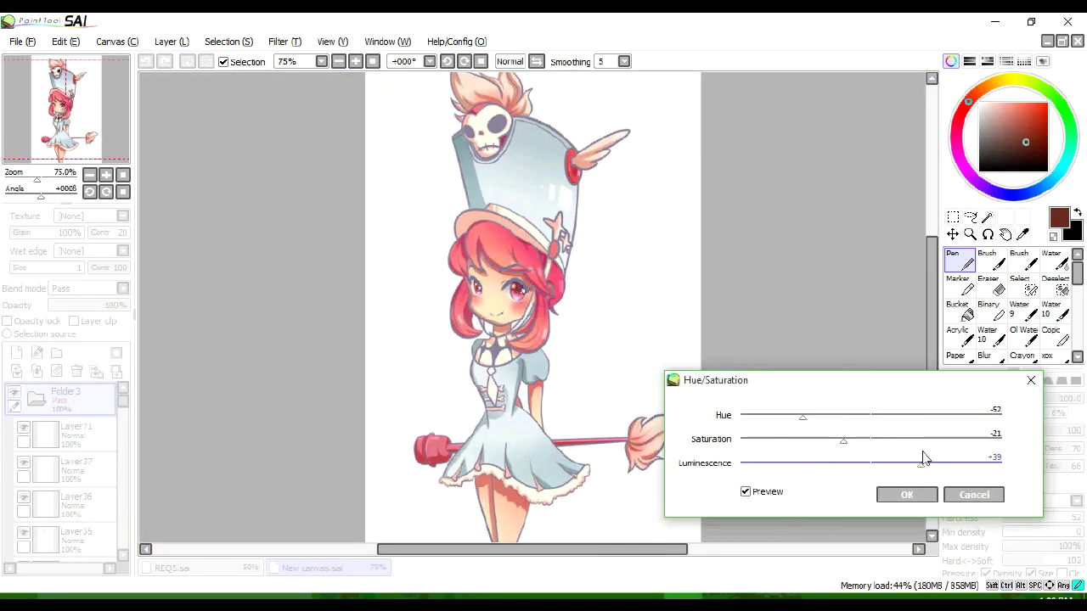
left_click(907, 494)
left_click(89, 289)
left_click(68, 313)
scroll(294, 102, "up", 2)
key("ctrl+z")
scroll(294, 102, "down", 3)
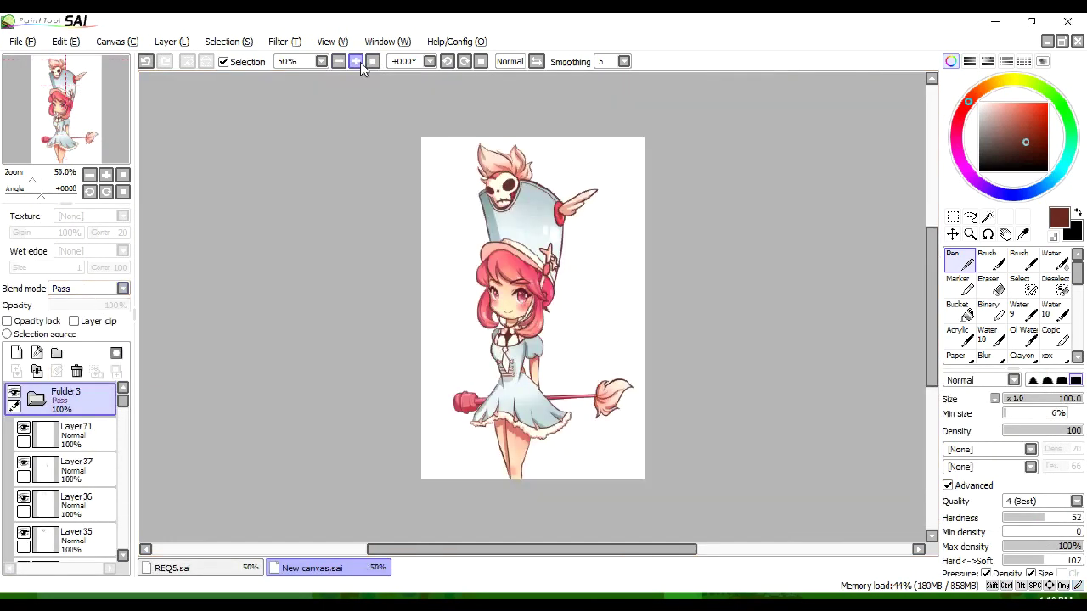
Fill a new layer above the line-art folder with brown and set its blend mode to Overlay
scroll(294, 102, "up", 1)
left_click(76, 435)
left_click(63, 396)
left_click(16, 352)
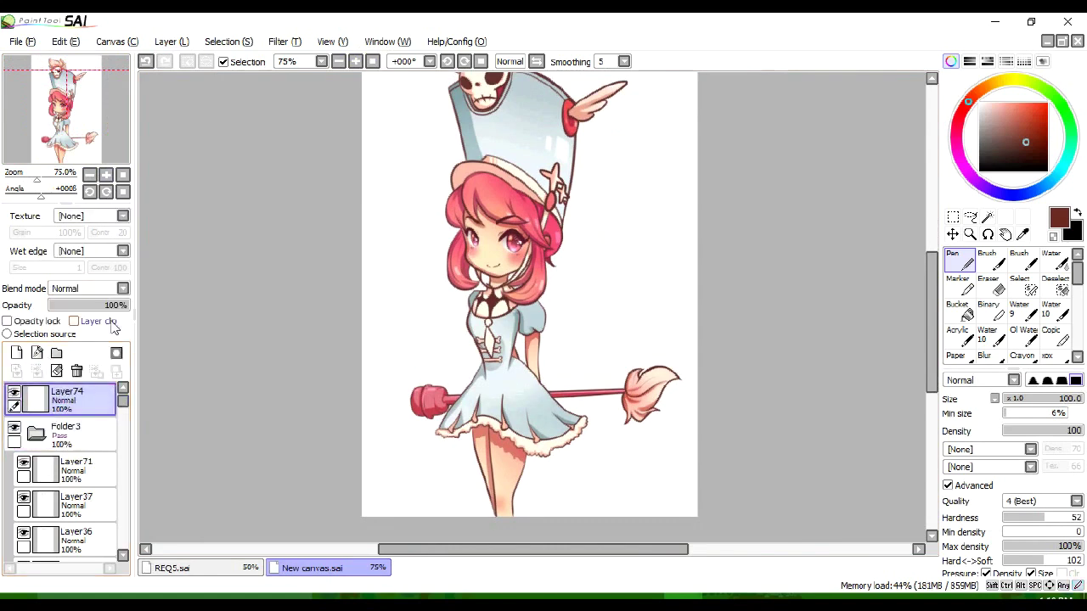
left_click(959, 310)
left_click(526, 255)
left_click(89, 288)
left_click(63, 339)
Tune the Overlay fill's colour with Hue/Saturation to a dusty mauve tone
key("ctrl+u")
left_click_drag(871, 416, 828, 427)
left_click_drag(870, 465, 841, 442)
left_click_drag(826, 418, 892, 425)
key("Return")
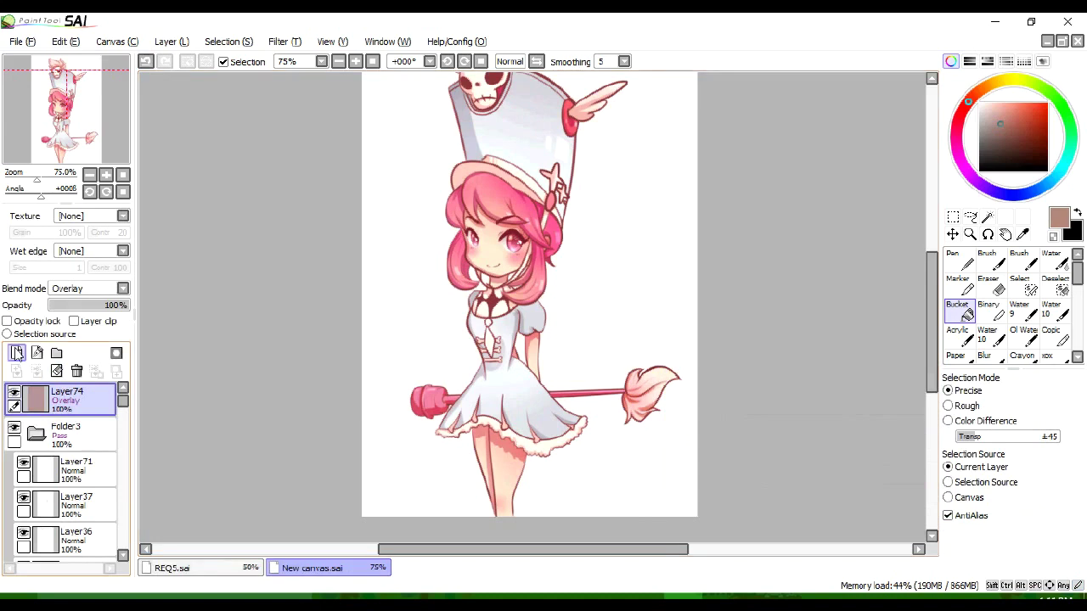
Brush large peach-pink patches over the plume, wing, face, legs and baton tuft on a new layer
left_click(17, 352)
left_click(987, 259)
left_click_drag(441, 254, 493, 280)
left_click_drag(491, 495, 507, 501)
left_click_drag(663, 356, 675, 374)
scroll(599, 136, "up", 3)
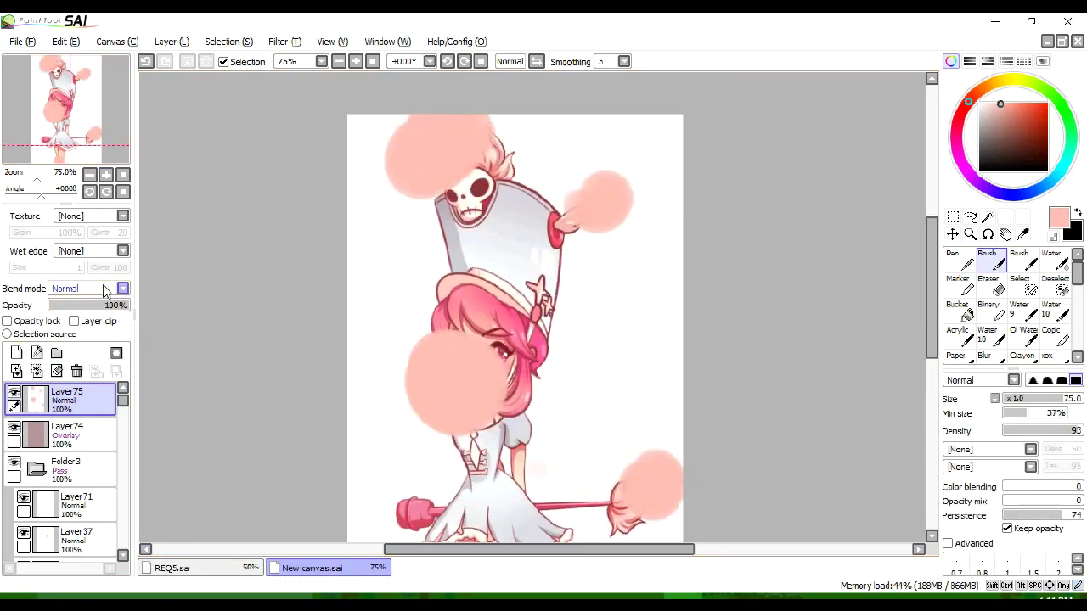
Set the peach-pink patch layer to Overlay at 71% opacity and soften the patches with Blur
left_click(85, 289)
left_click(93, 339)
left_click(106, 305)
left_click(986, 355)
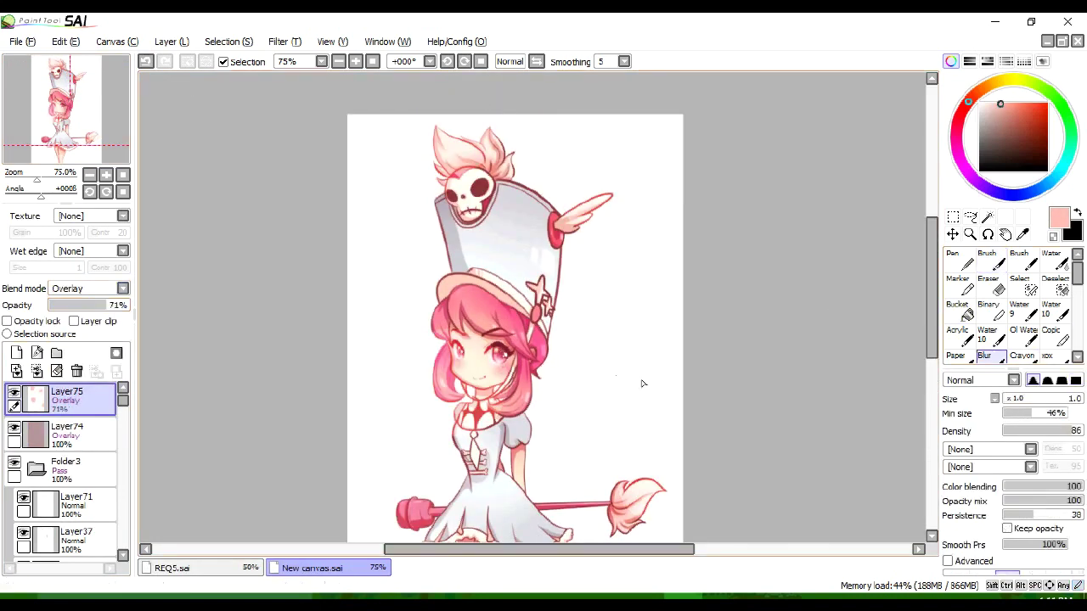
scroll(515, 127, "down", 3)
Shift the mauve Overlay fill's colour toward tan with Hue/Saturation, using hue +28 and saturation -2
key("ctrl+u")
left_click_drag(853, 463, 914, 469)
left_click_drag(870, 416, 813, 428)
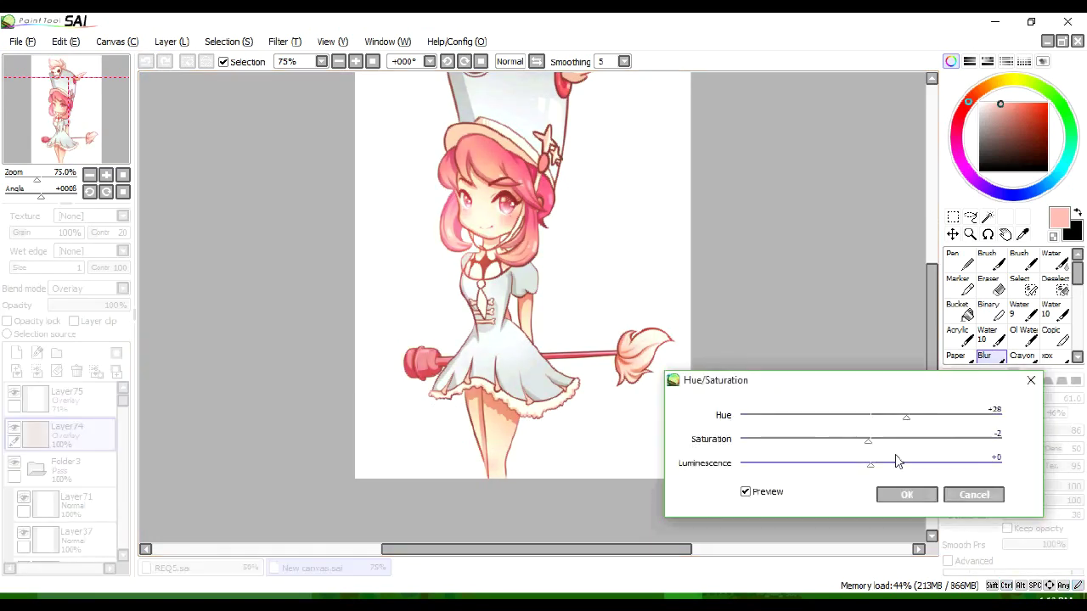
key("Return")
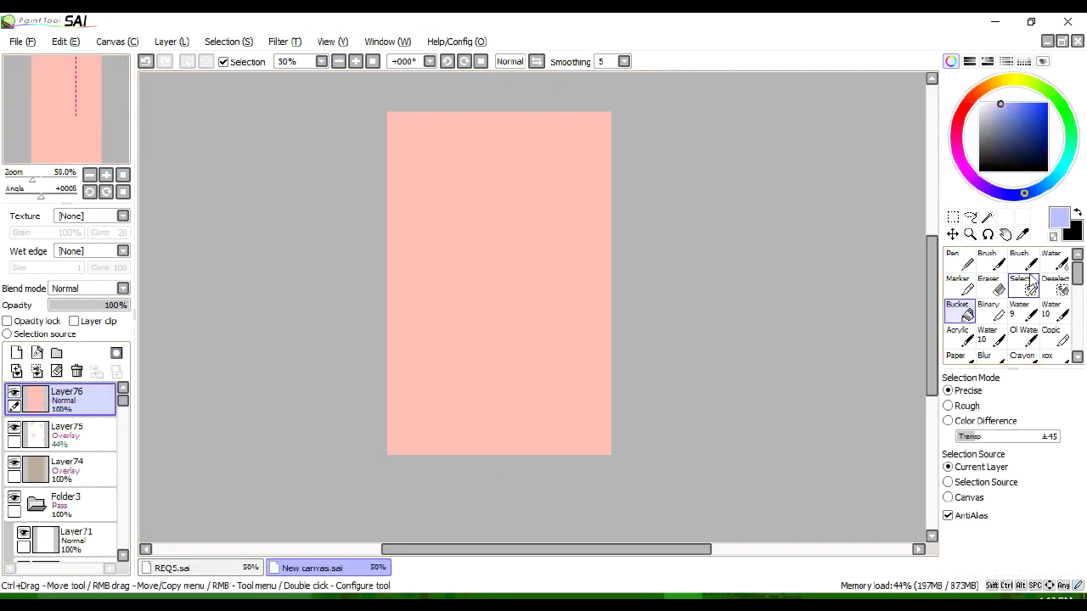
Paint a diagonal periwinkle-blue band across the peach-filled top layer, fill the area above it blue and blur the colour boundary
left_click_drag(374, 144, 623, 369)
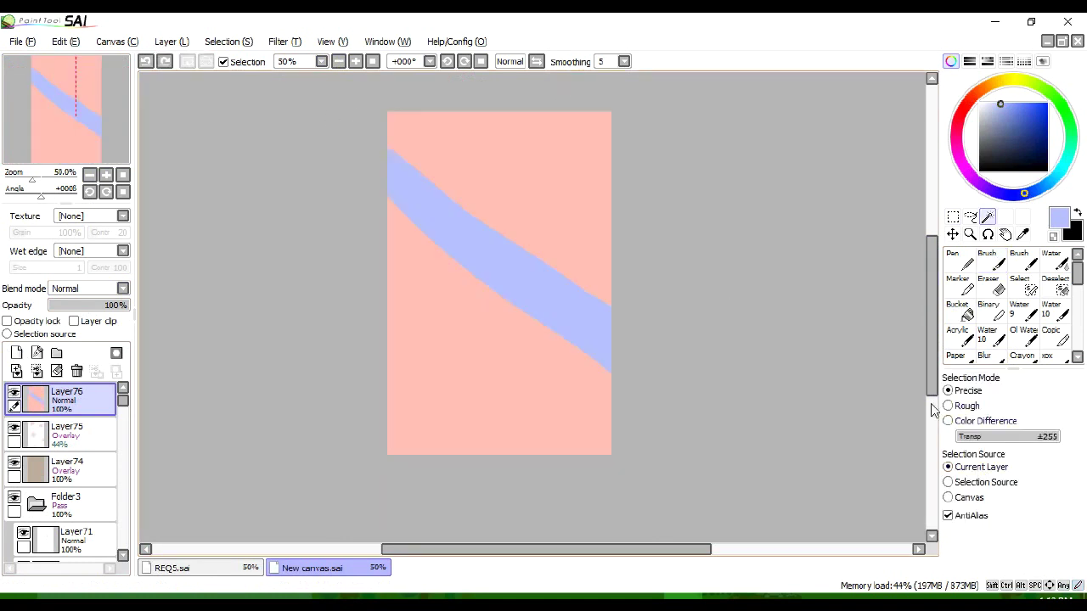
left_click(948, 498)
left_click(578, 281)
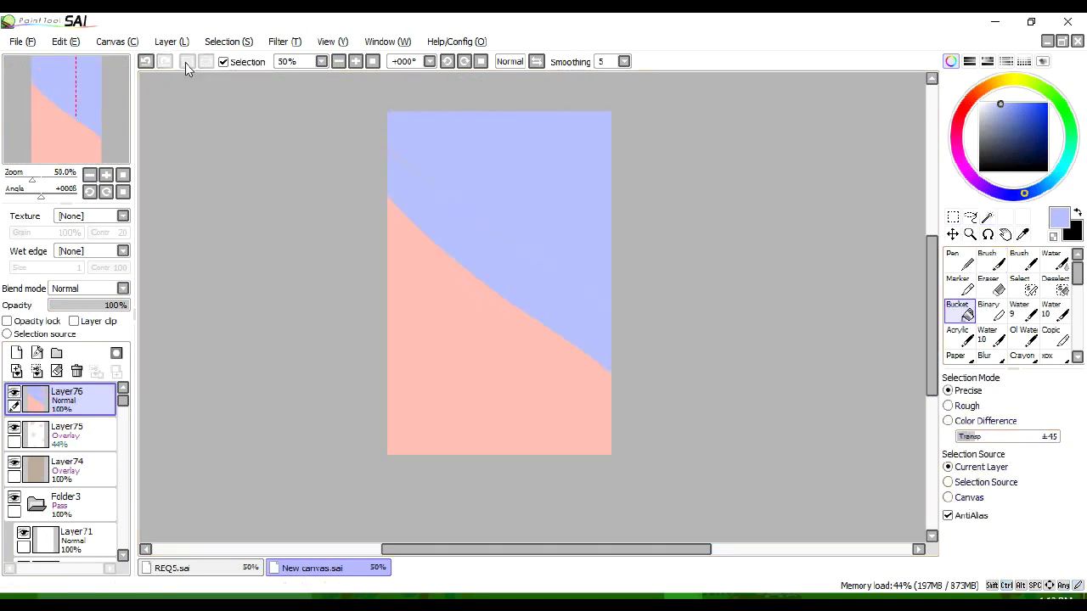
key("b")
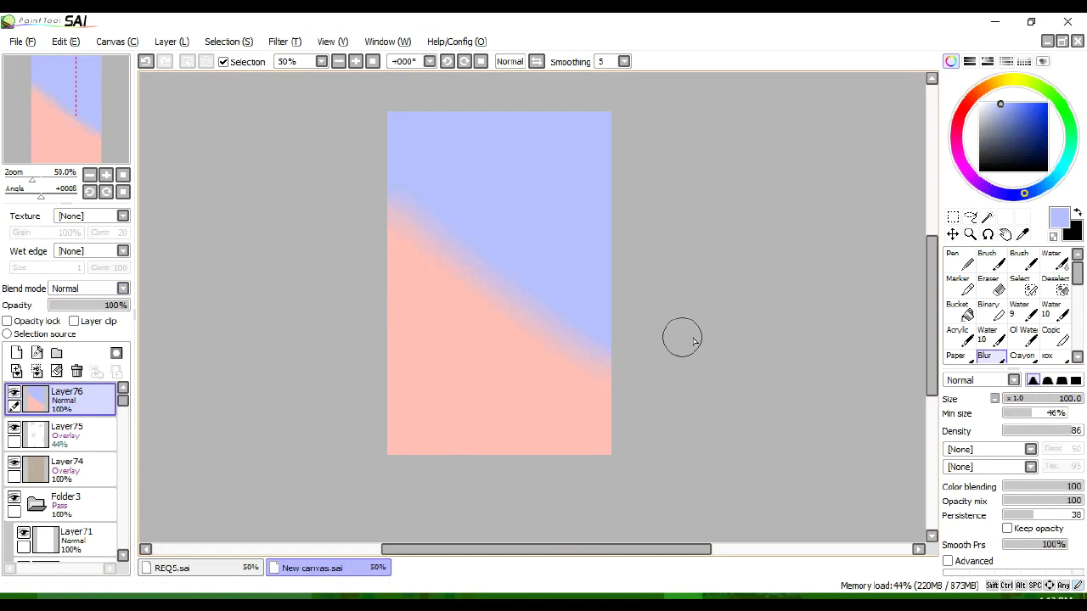
Set the blue-and-peach gradient layer to Overlay at 35% opacity
left_click(85, 289)
left_click(72, 349)
left_click(85, 289)
left_click(73, 335)
left_click(76, 306)
Brush small white highlights on the thigh on a new top layer and refine them with the Eraser
key("ctrl+plus")
scroll(306, 102, "down", 3)
left_click(16, 353)
key("b")
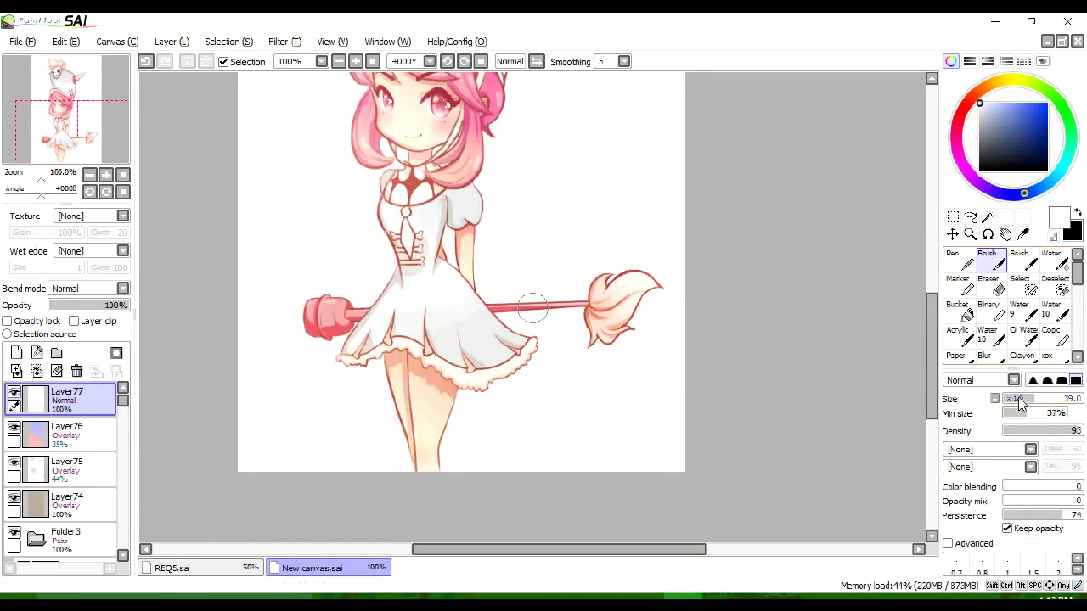
left_click(1000, 290)
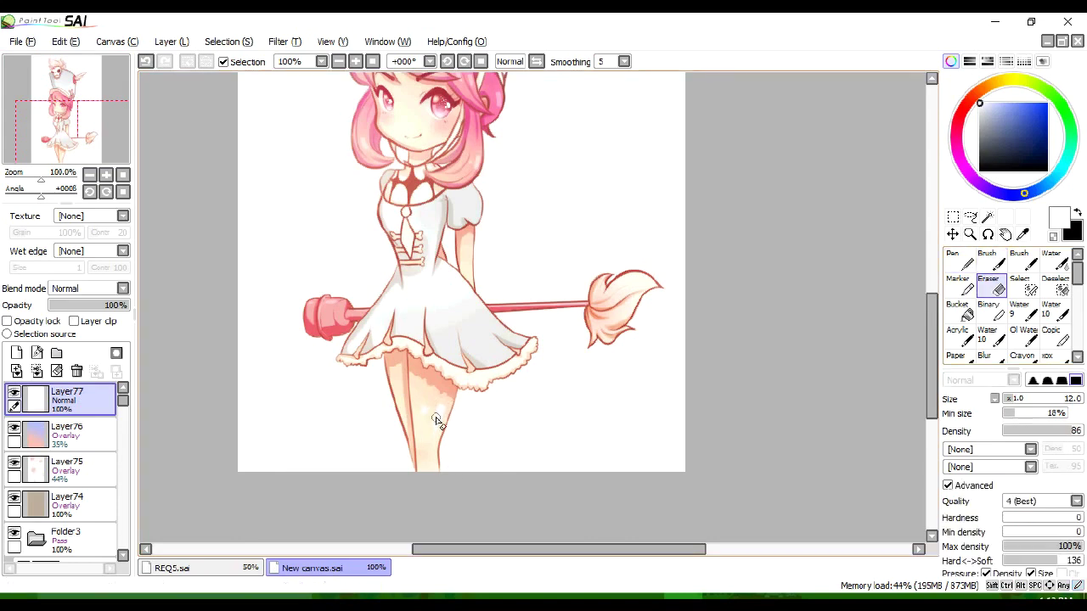
Add a new background layer beneath Layer41, at the bottom of the drawing's colour layers
key("m")
scroll(444, 437, "up", 3)
left_click(68, 503)
left_click(117, 429)
scroll(509, 305, "up", 3)
key("b")
left_click(16, 353)
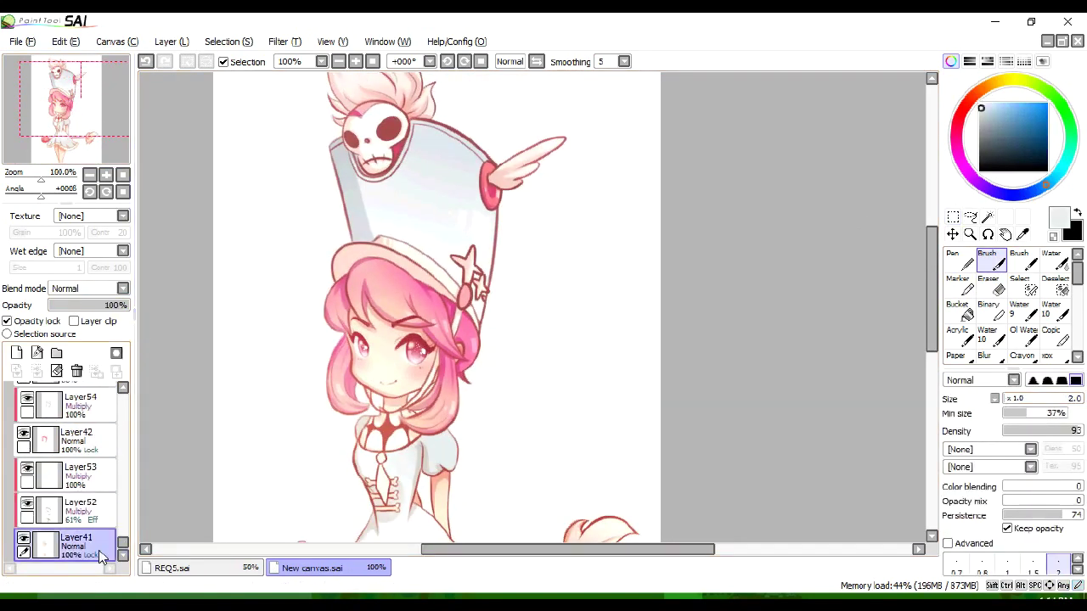
Select several rectangles around the character and fill them with light pink on the background layer
key("minus")
left_click(506, 293, "alt")
key("m")
left_click_drag(512, 281, 619, 388)
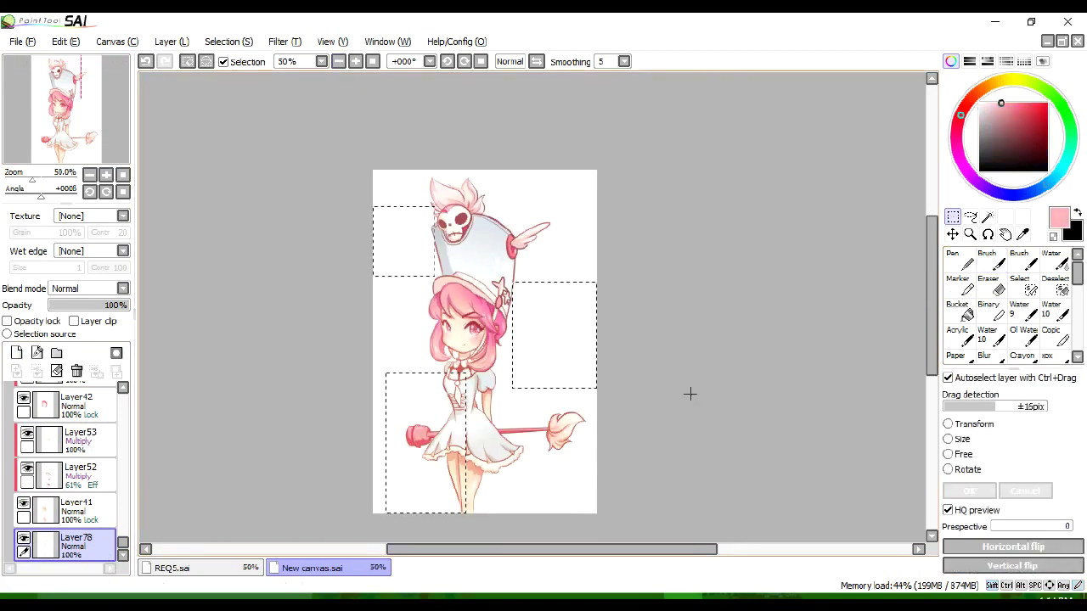
left_click(504, 400)
Fill further rectangular selections behind the character with pale yellow and light blue, and clear the selection
left_click(1006, 81)
left_click(456, 335)
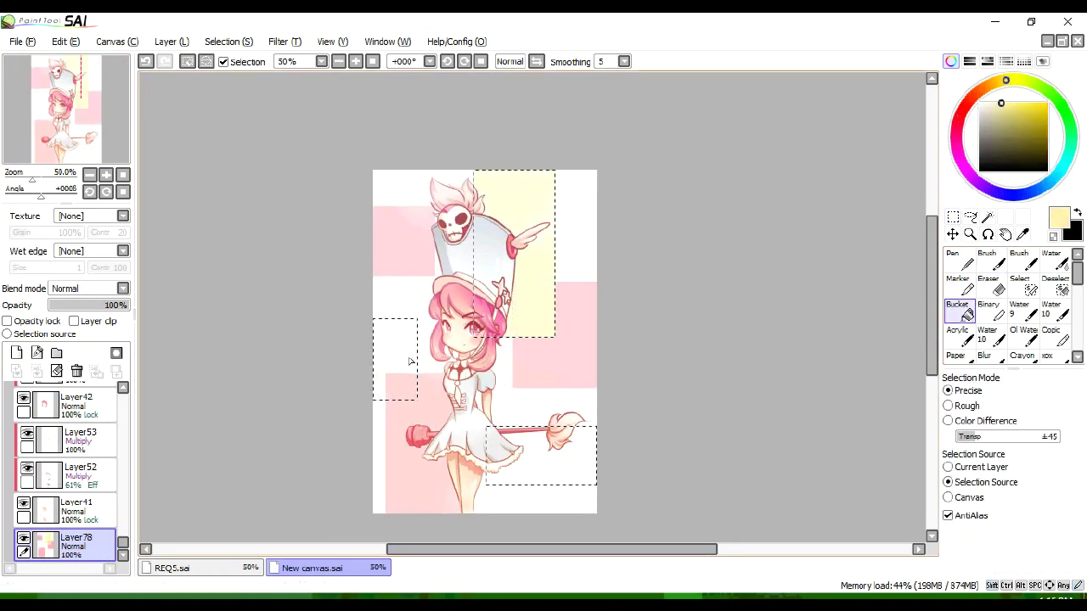
scroll(427, 466, "down", 1)
left_click(1028, 192)
left_click(499, 382)
key("ctrl+d")
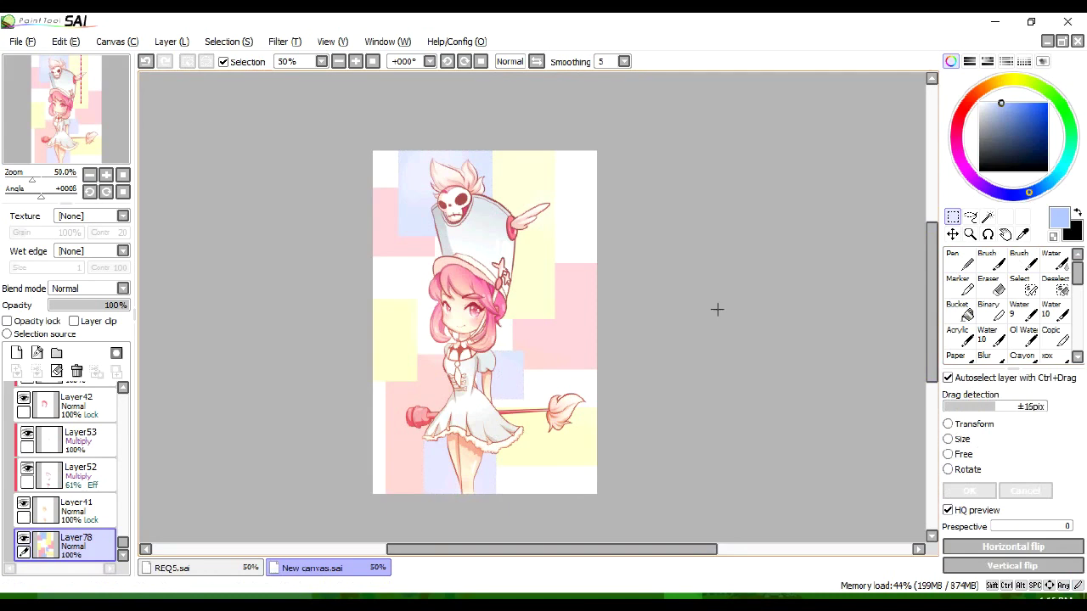
Intensify the background blocks with Hue/Saturation, using saturation +100 and luminescence -8
left_click_drag(126, 304, 132, 309)
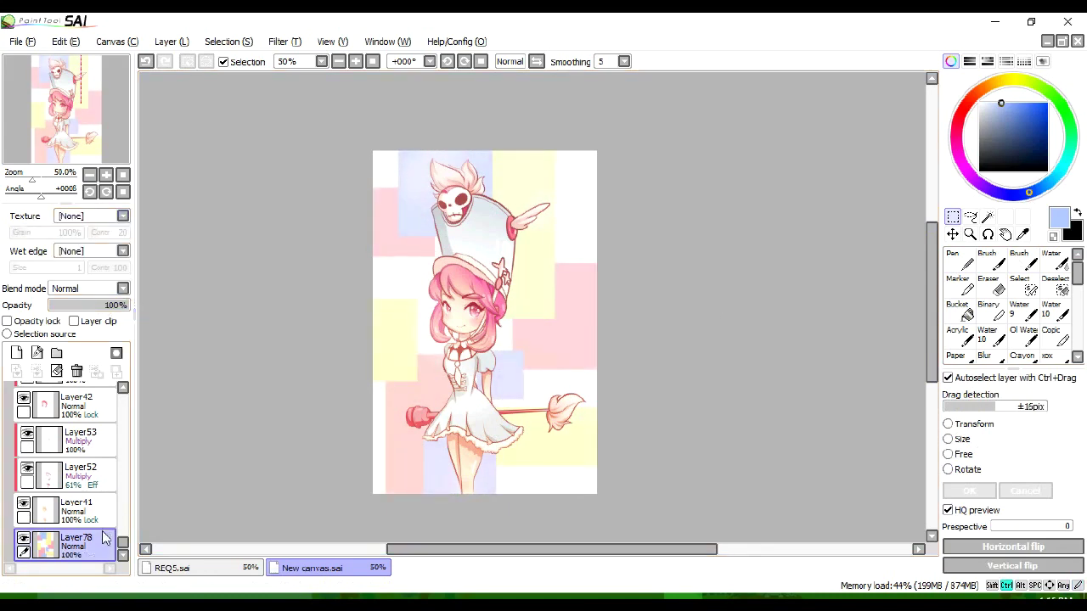
key("ctrl+u")
left_click_drag(844, 478, 854, 500)
left_click_drag(893, 422, 868, 435)
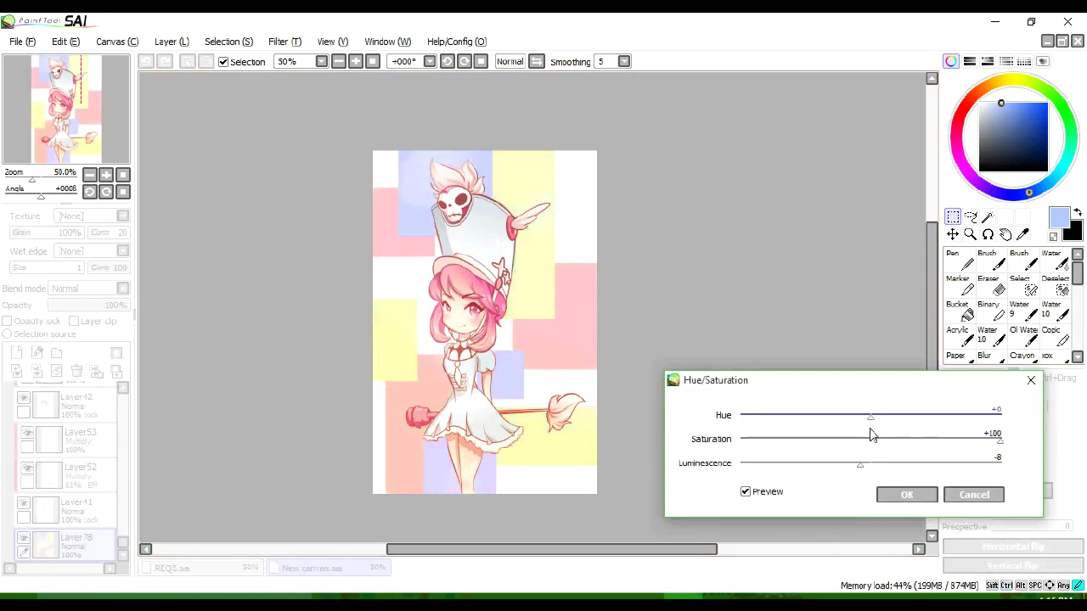
left_click(905, 496)
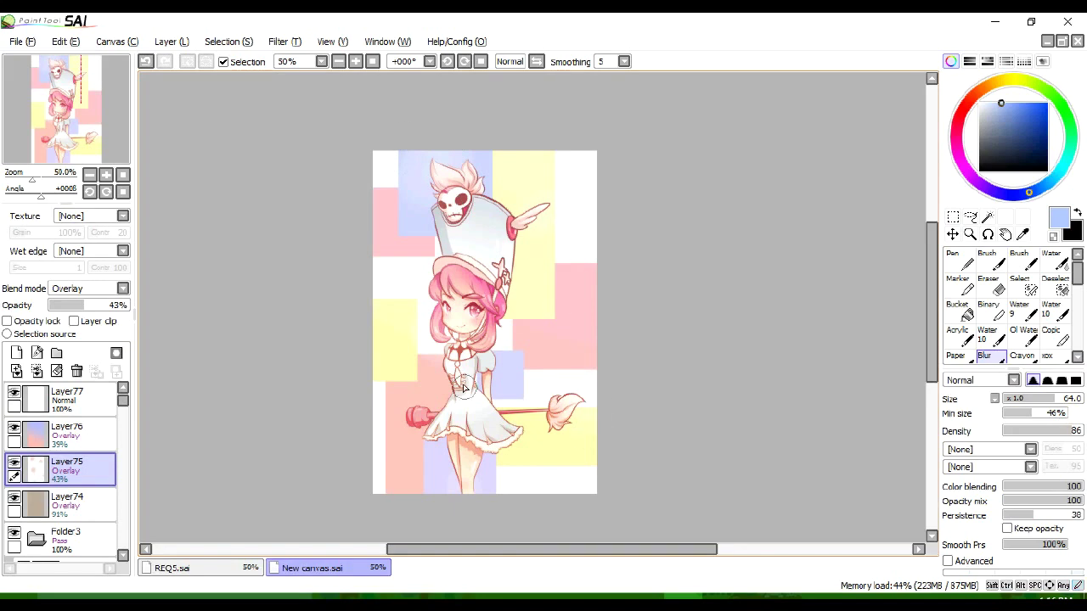
Hand-letter the artist's signature with a heart and dotted border in grey-blue beside the sleeve on a new layer
key("ctrl+shift+n")
scroll(510, 382, "up", 4)
left_click(987, 259)
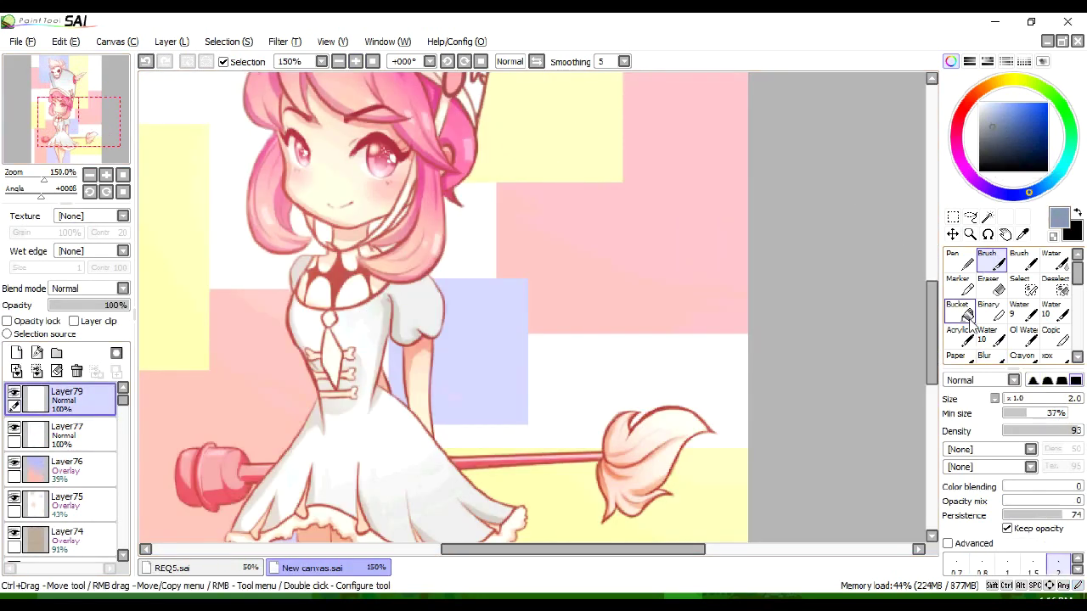
left_click_drag(481, 270, 501, 289)
scroll(473, 262, "up", 3)
left_click(445, 264)
left_click(456, 263)
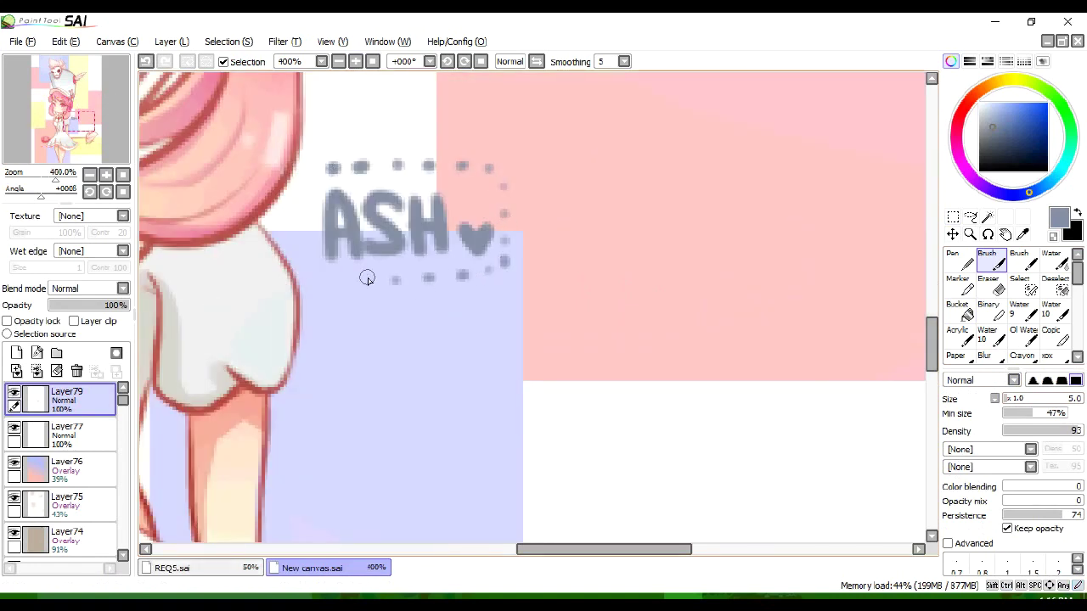
Lower the grey-blue signature layer's opacity and repaint the lettering, heart and dots in coral on a new layer
left_click(85, 305)
key("ctrl+shift+n")
left_click(965, 106)
left_click(1023, 102)
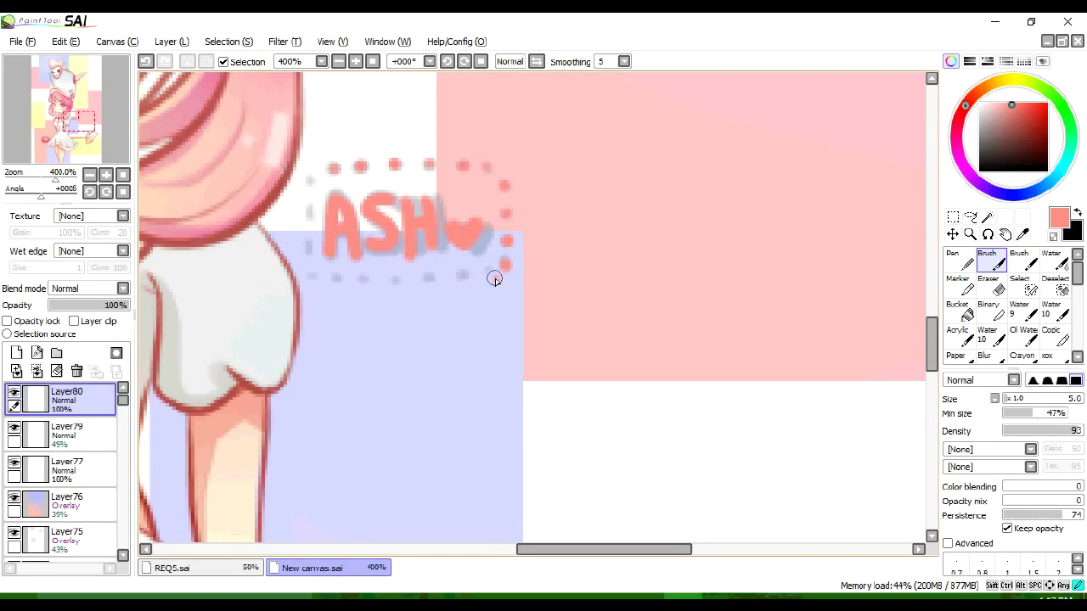
Shift the coral signature's colour to a deeper pink with Hue/Saturation
scroll(309, 180, "down", 3)
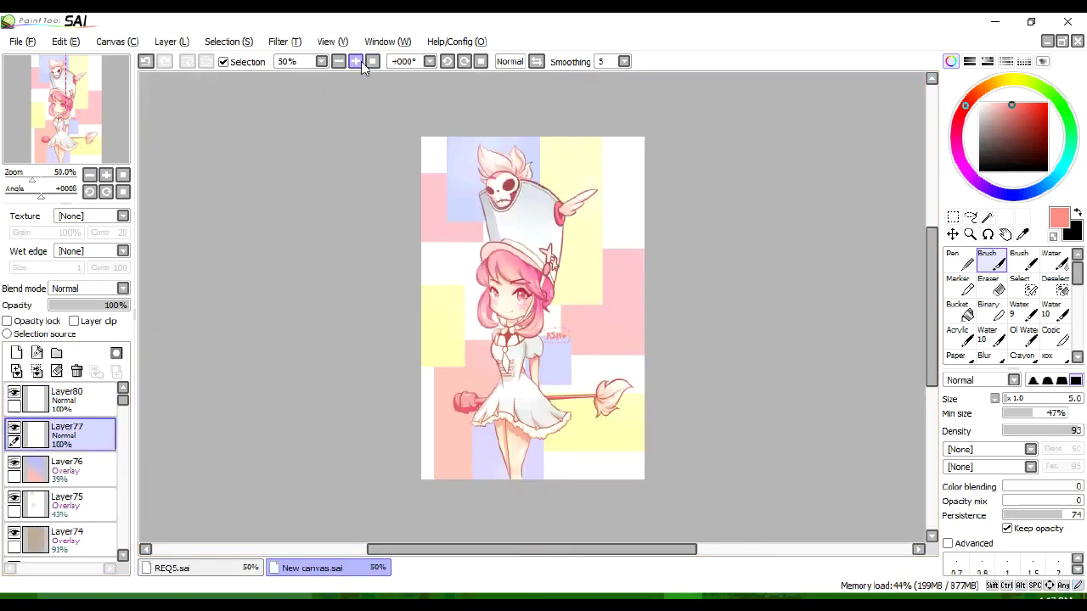
scroll(510, 255, "up", 2)
left_click_drag(587, 373, 693, 404)
key("ctrl+t")
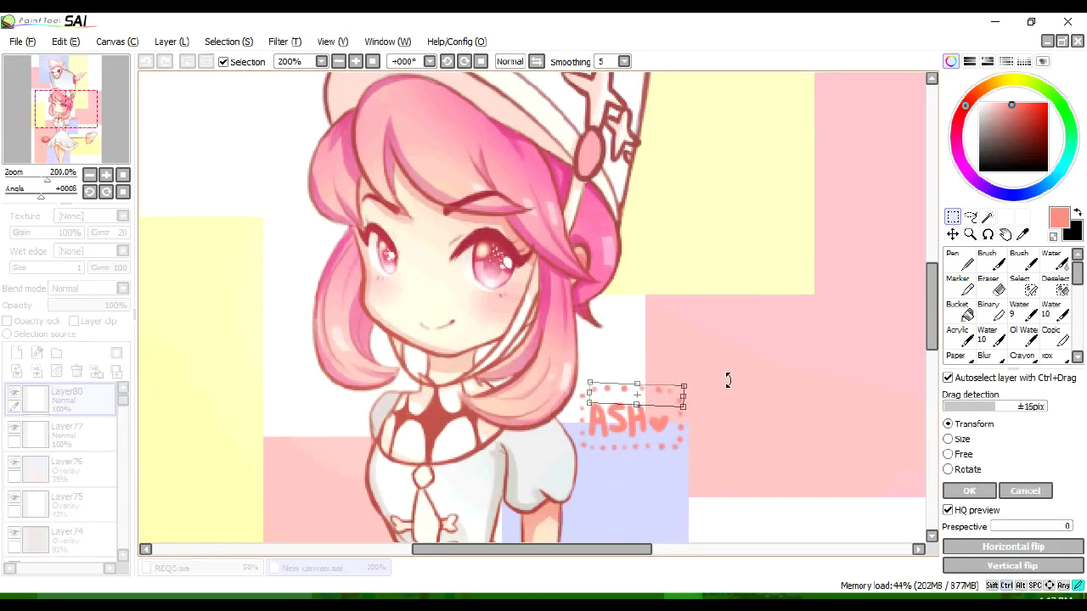
left_click(962, 491)
key("ctrl+u")
key("Escape")
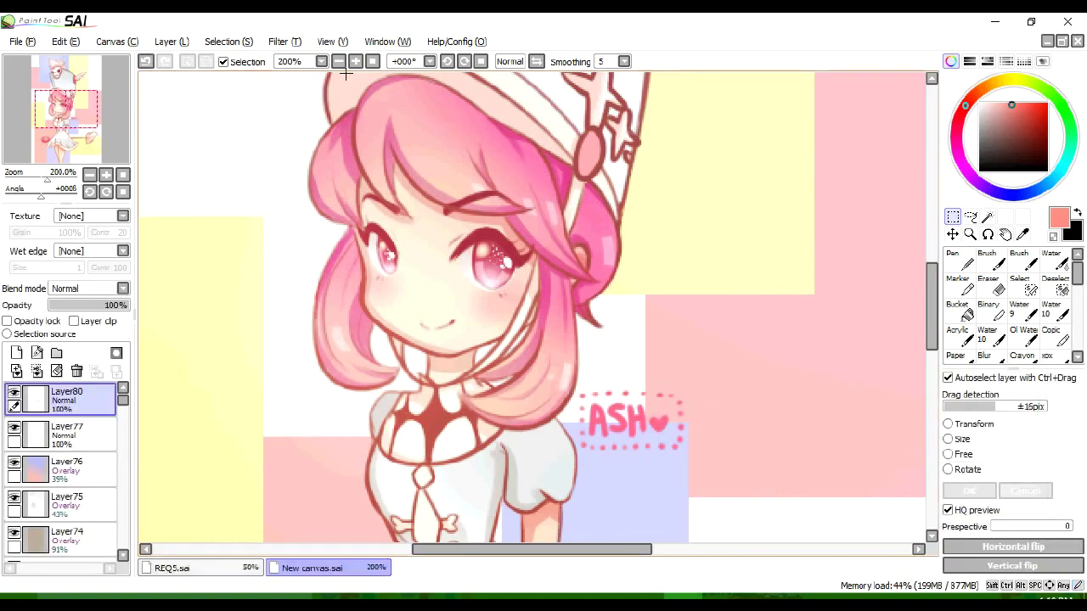
Move the signature down to the bottom edge of the picture, beside the legs
scroll(353, 116, "down", 3)
scroll(354, 116, "down", 2)
left_click_drag(667, 304, 623, 504)
key("m")
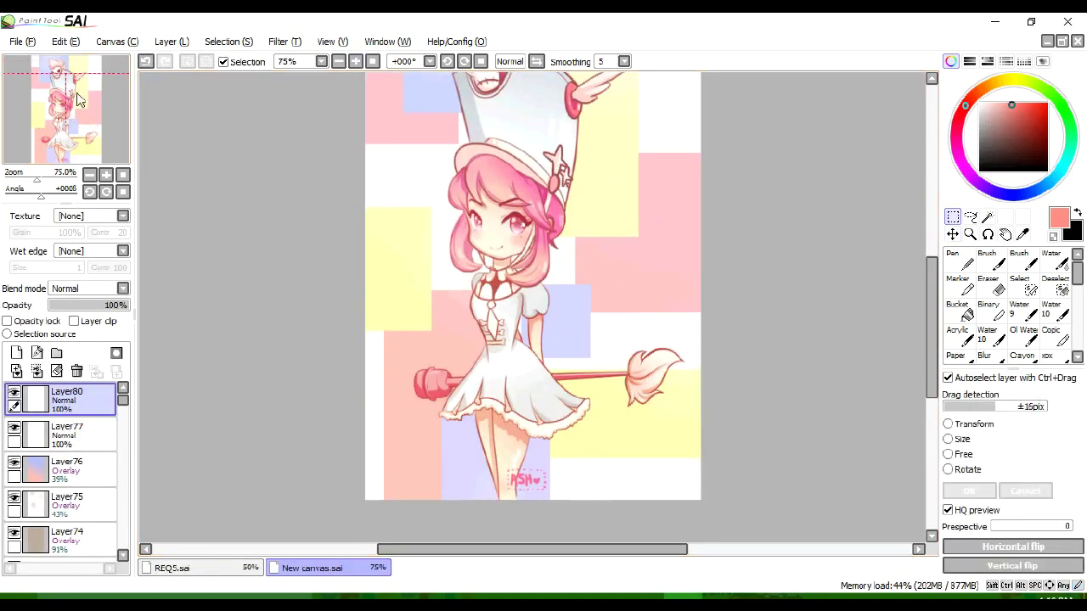